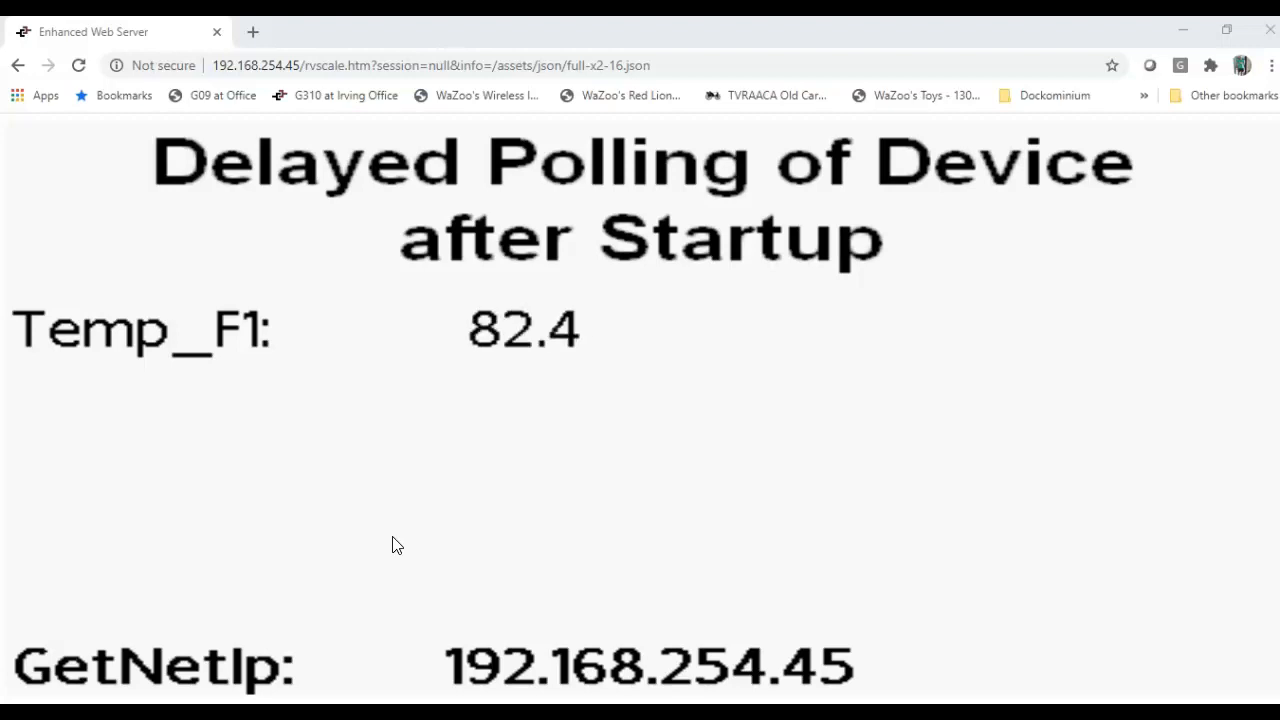
# Arrange the Enhanced Web Server and Simulated Temperature Inputs browser windows side by side to compare their Temp F1 readings.
pyautogui.click(1226, 29)
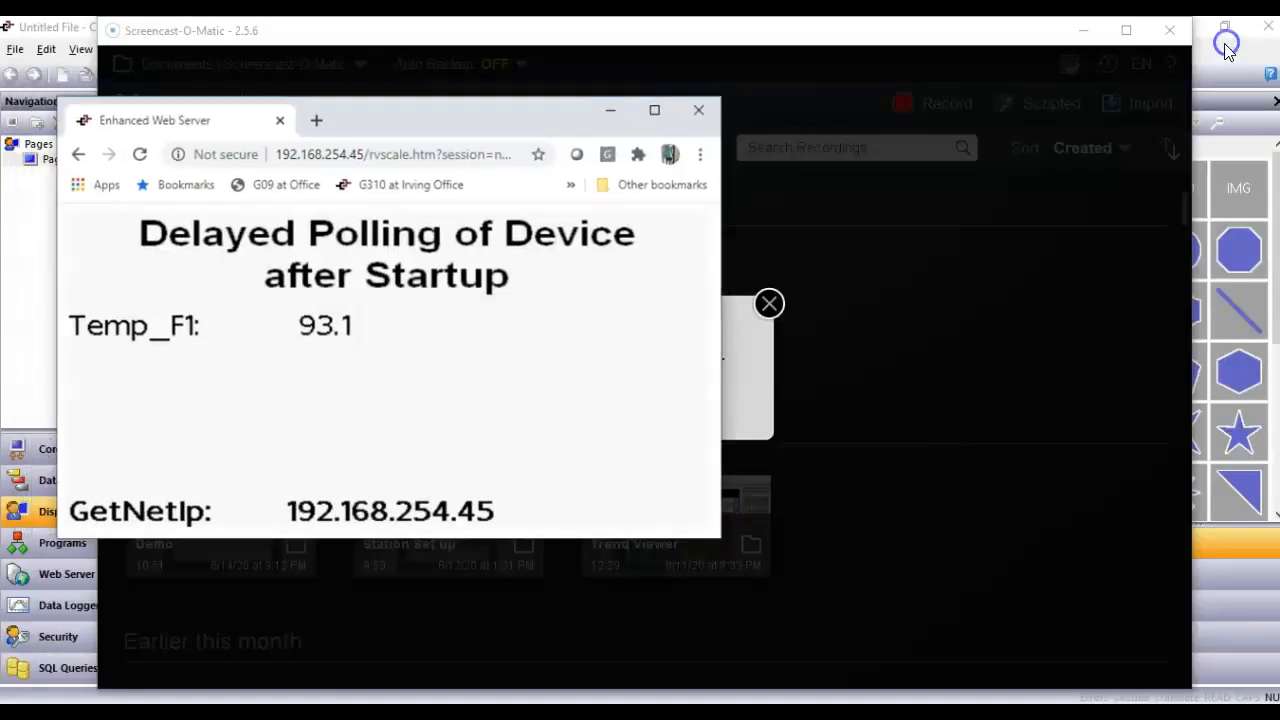
pyautogui.moveTo(425, 119); pyautogui.dragTo(395, 105)
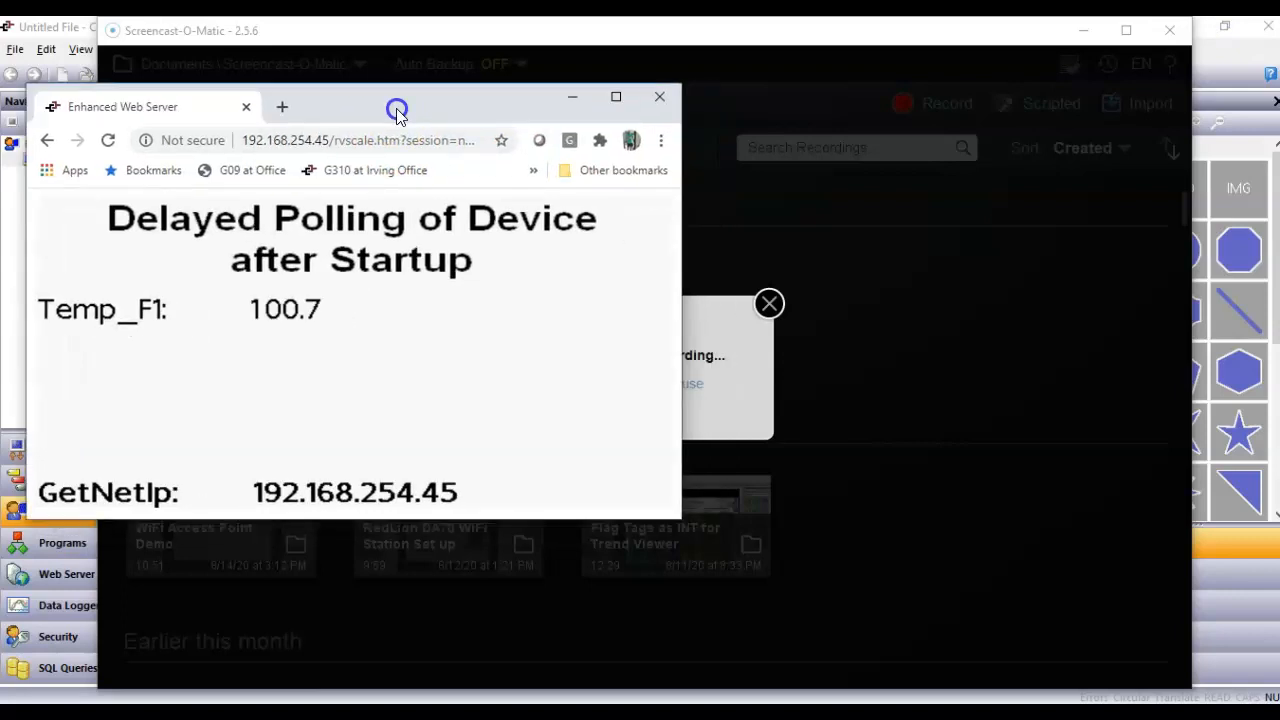
pyautogui.click(1100, 33)
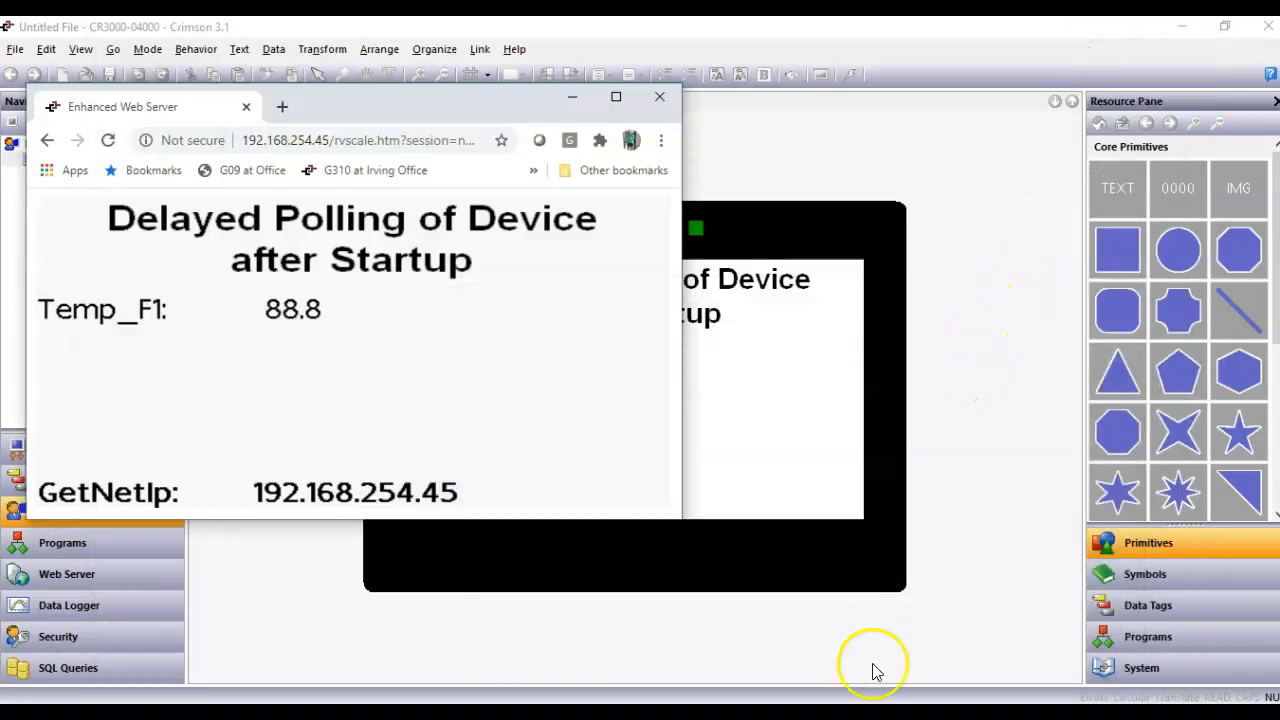
pyautogui.click(578, 715)
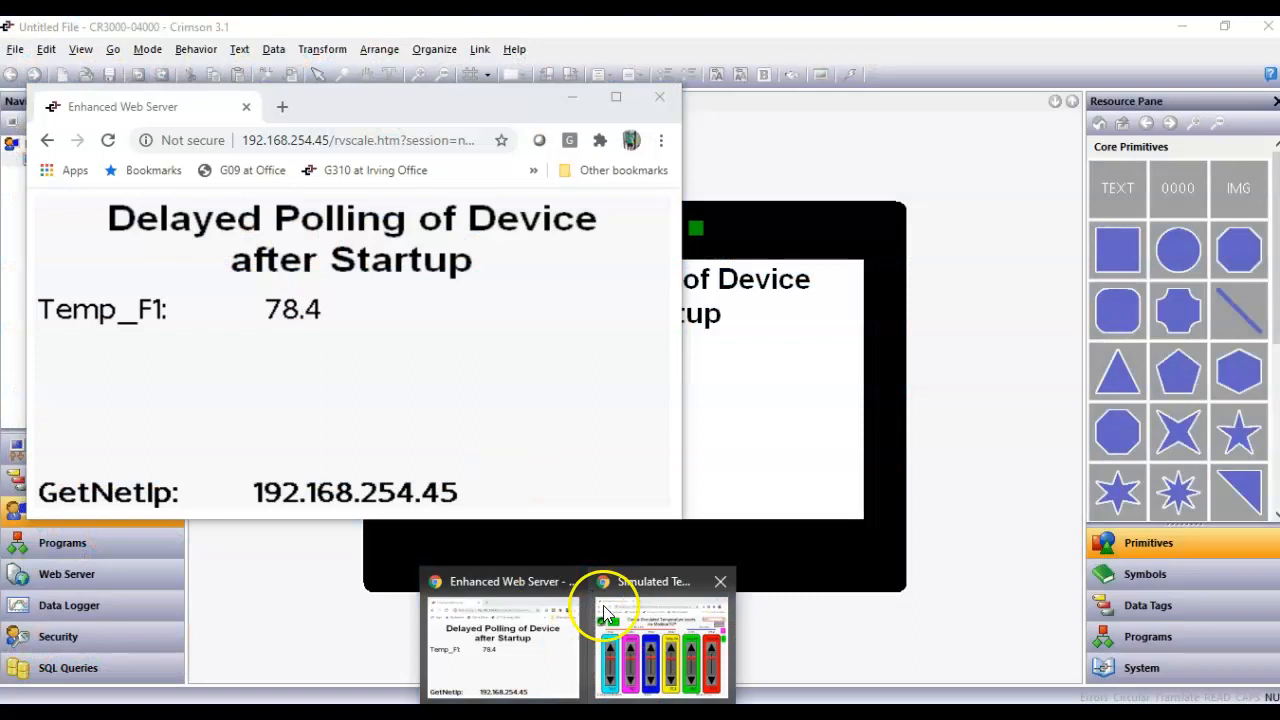
pyautogui.click(607, 615)
pyautogui.moveTo(986, 79); pyautogui.dragTo(930, 68)
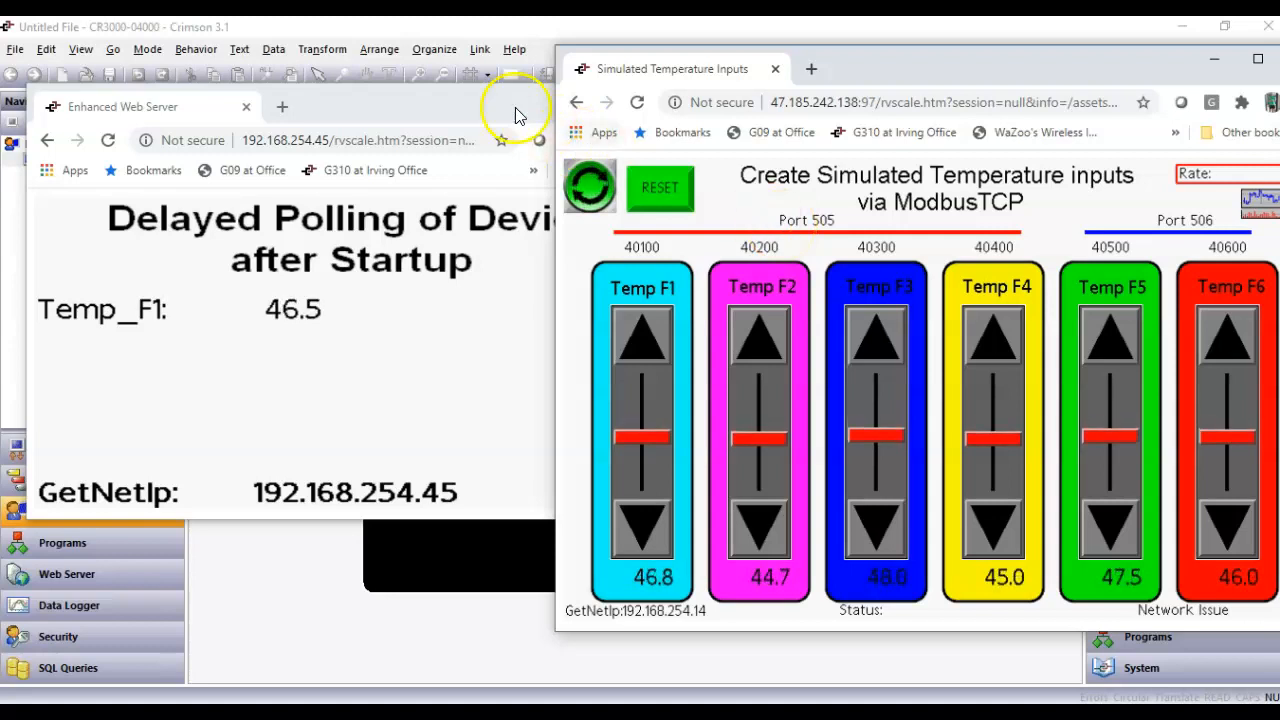
pyautogui.moveTo(457, 106)
pyautogui.mouseDown()
pyautogui.moveTo(414, 63)
pyautogui.moveTo(466, 83)
pyautogui.mouseUp()
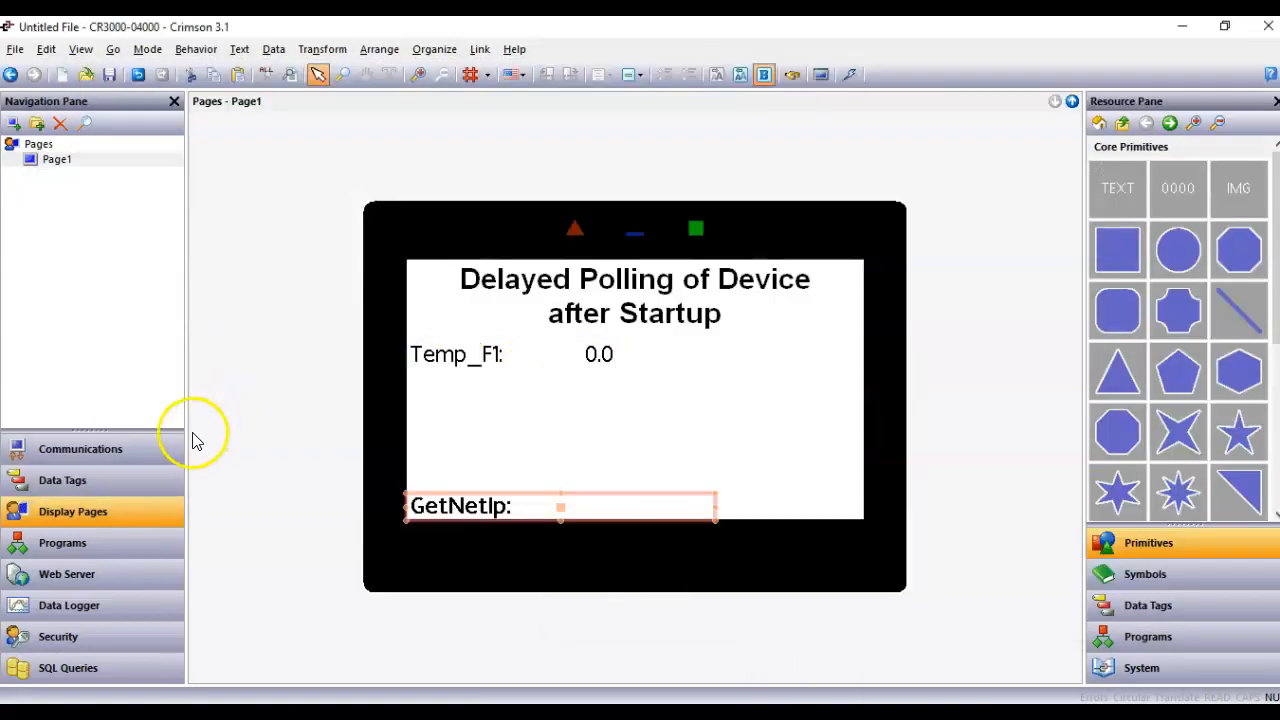
# Switch to Crimson 3.1, widen the navigation pane and review the G09_23 device settings under Protocol 1 in Communications.
pyautogui.click(120, 451)
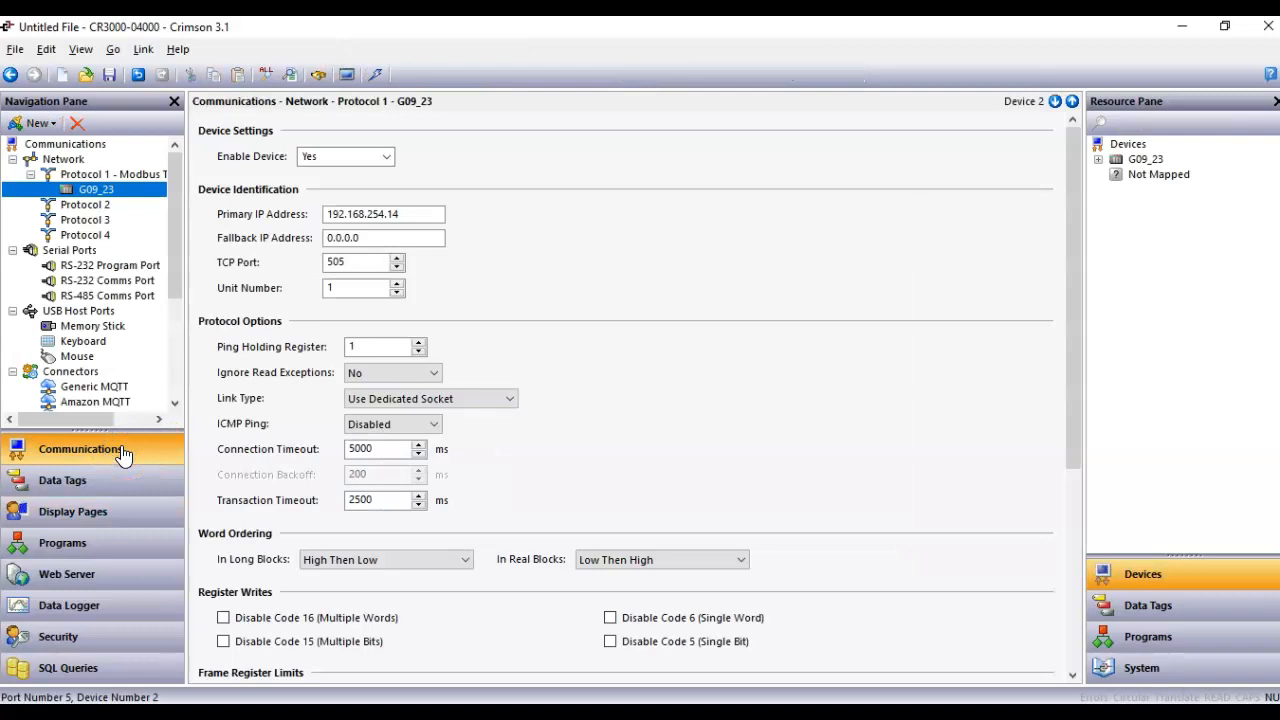
pyautogui.moveTo(186, 360); pyautogui.dragTo(225, 360)
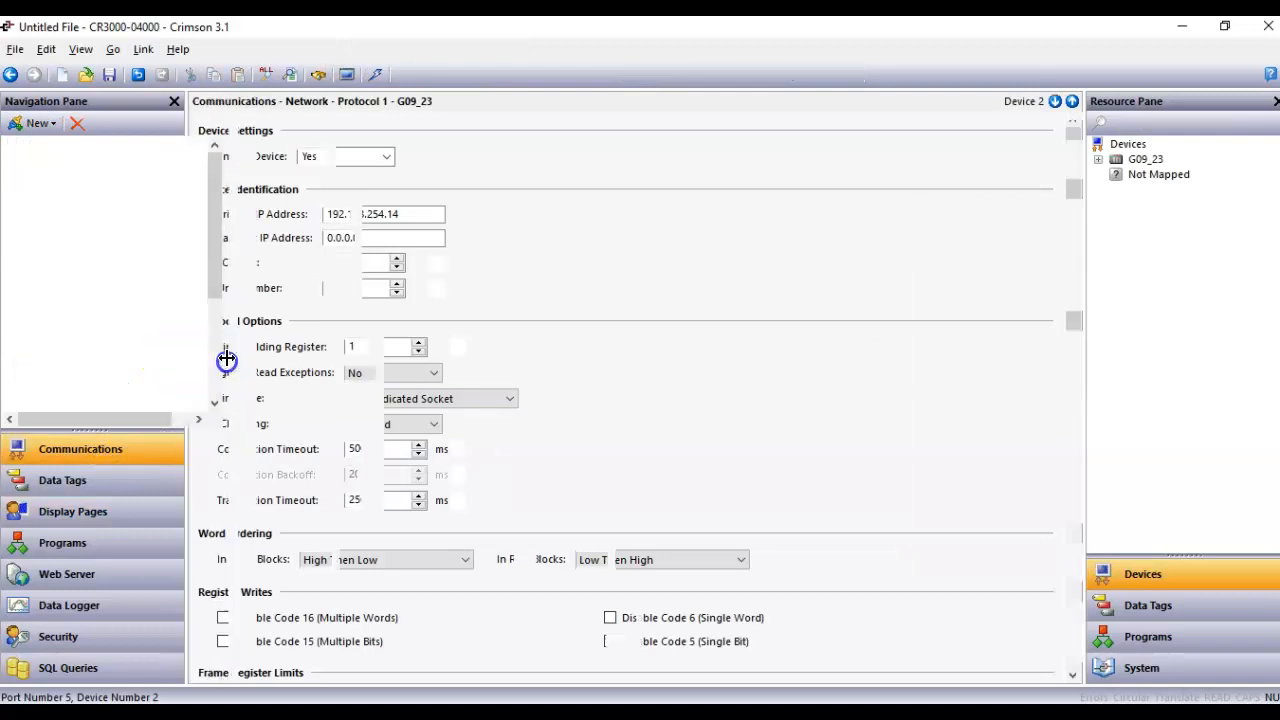
pyautogui.click(98, 175)
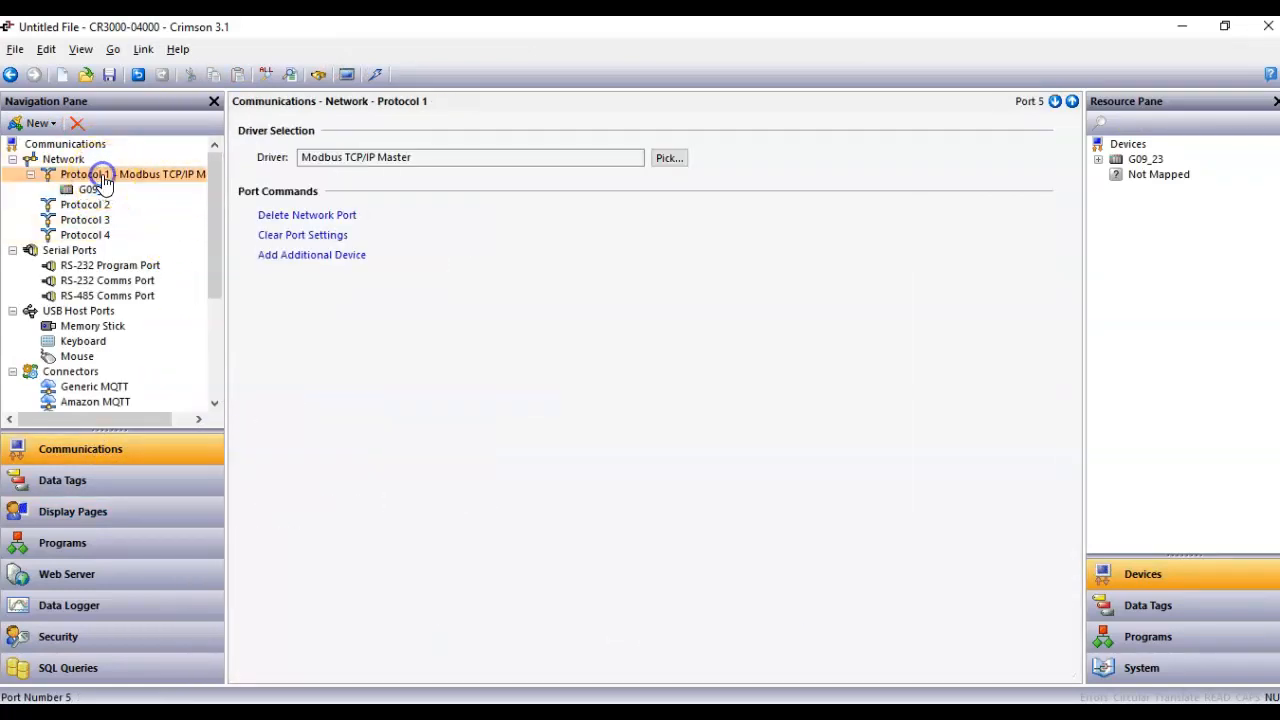
pyautogui.moveTo(226, 231); pyautogui.dragTo(301, 245)
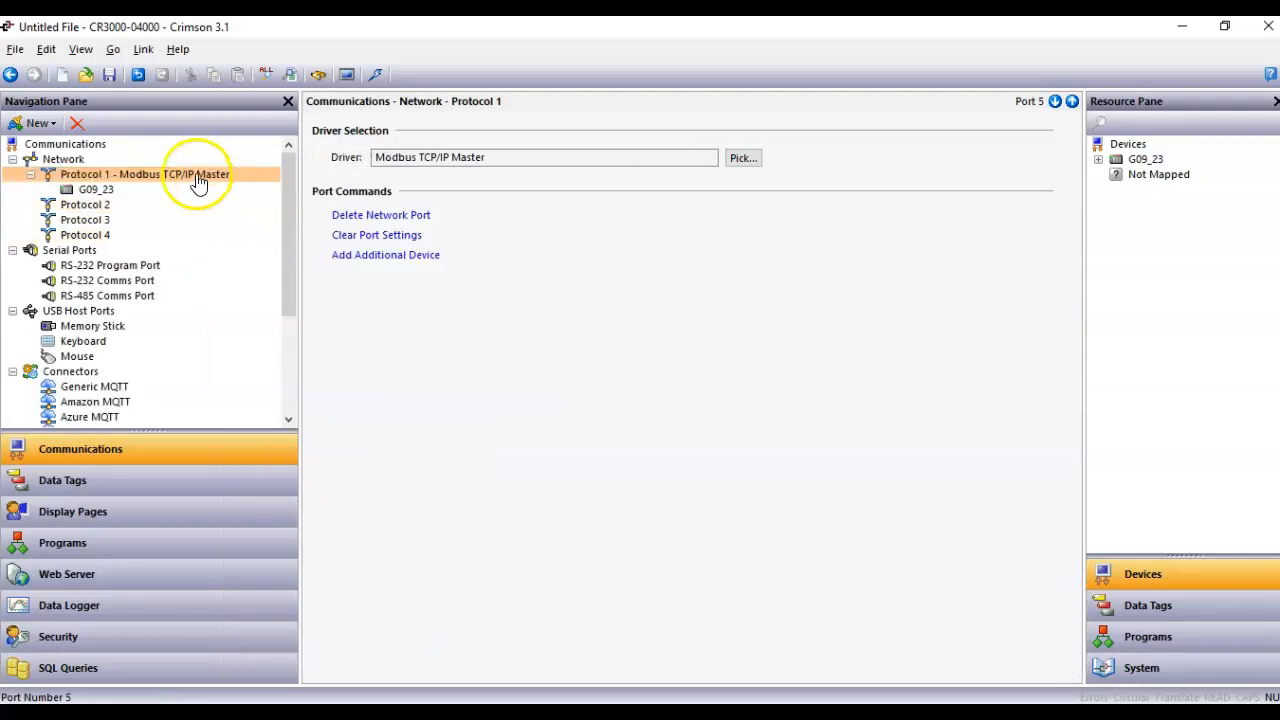
pyautogui.click(124, 192)
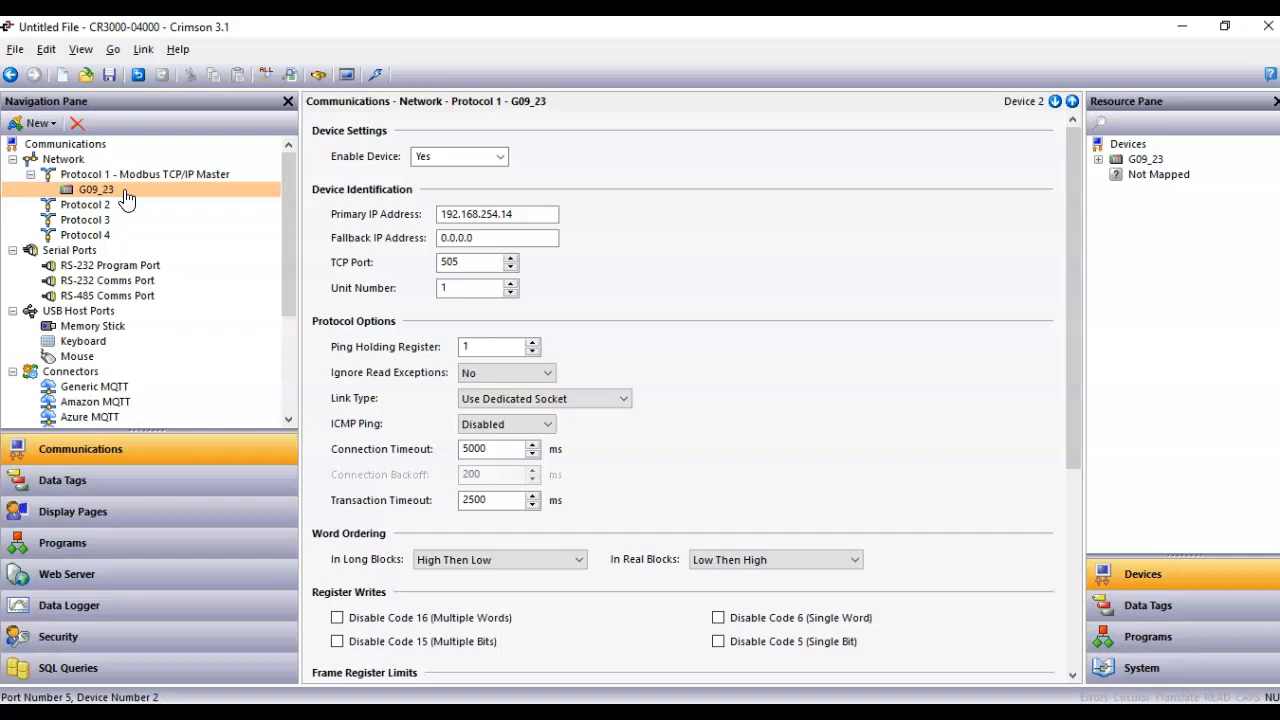
# Check the data source of the Temp_F1 tag and how the tag is shown on display page Page1.
pyautogui.click(172, 487)
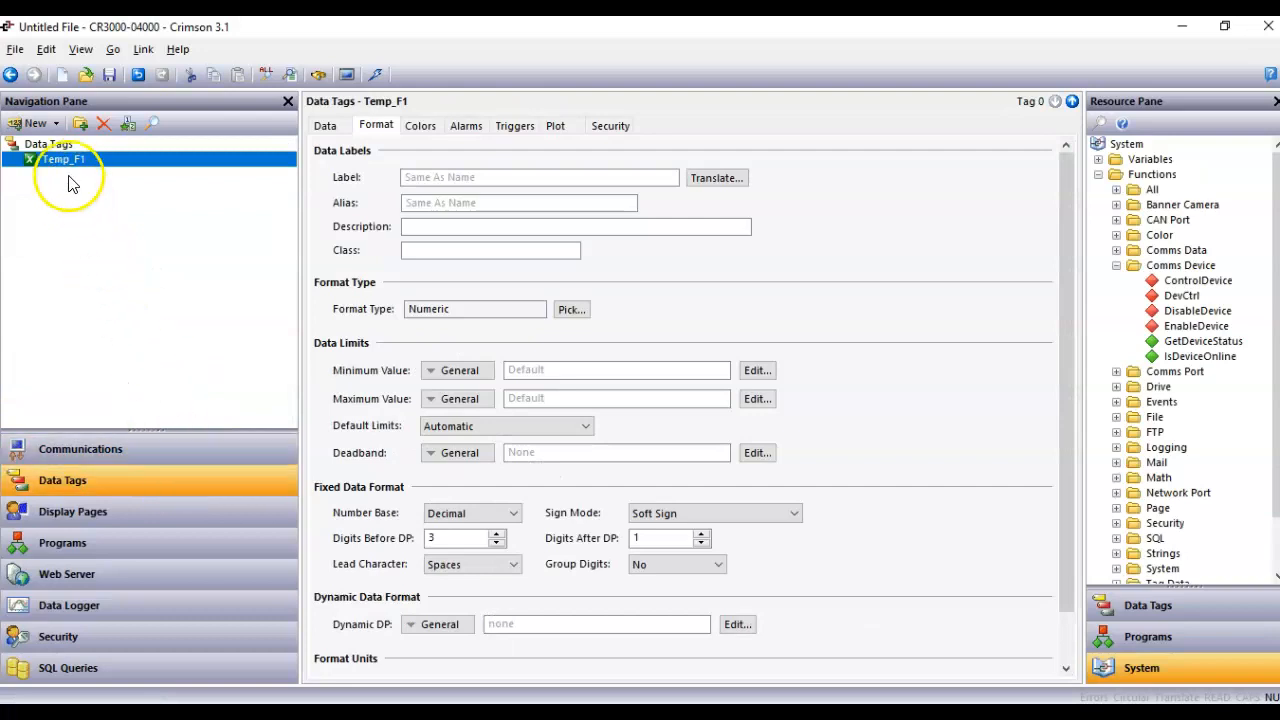
pyautogui.click(325, 126)
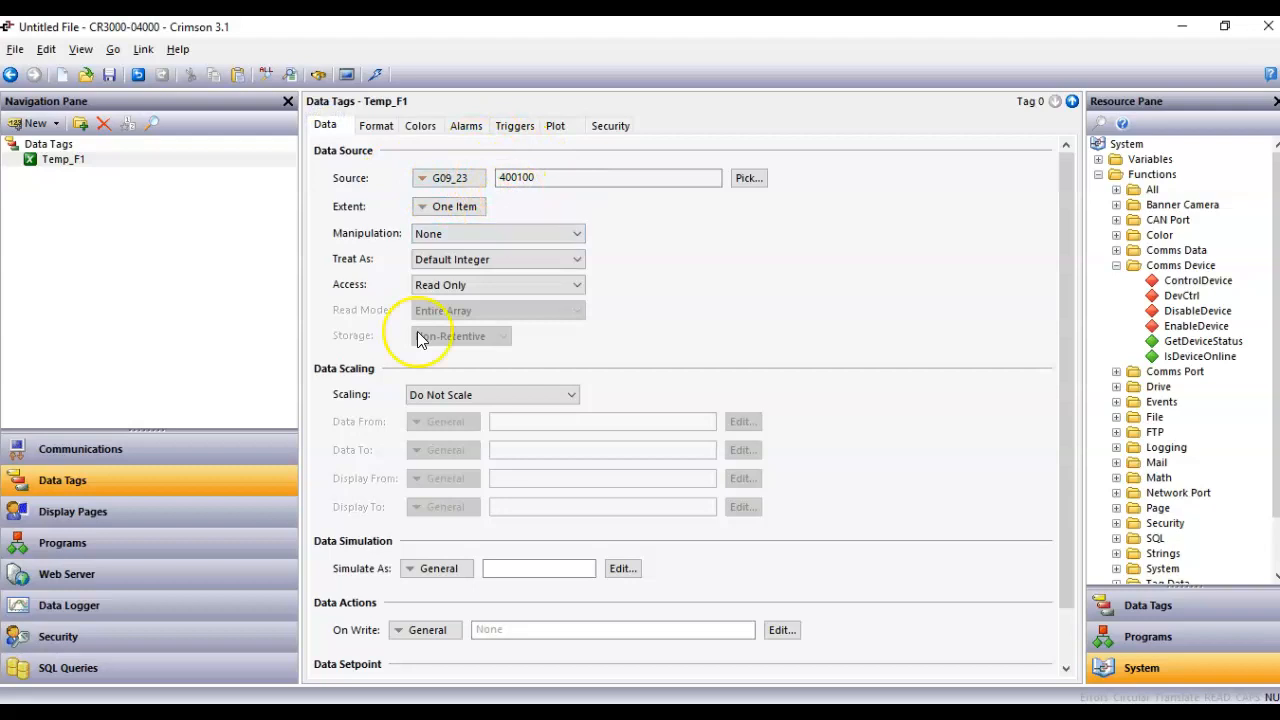
pyautogui.click(218, 510)
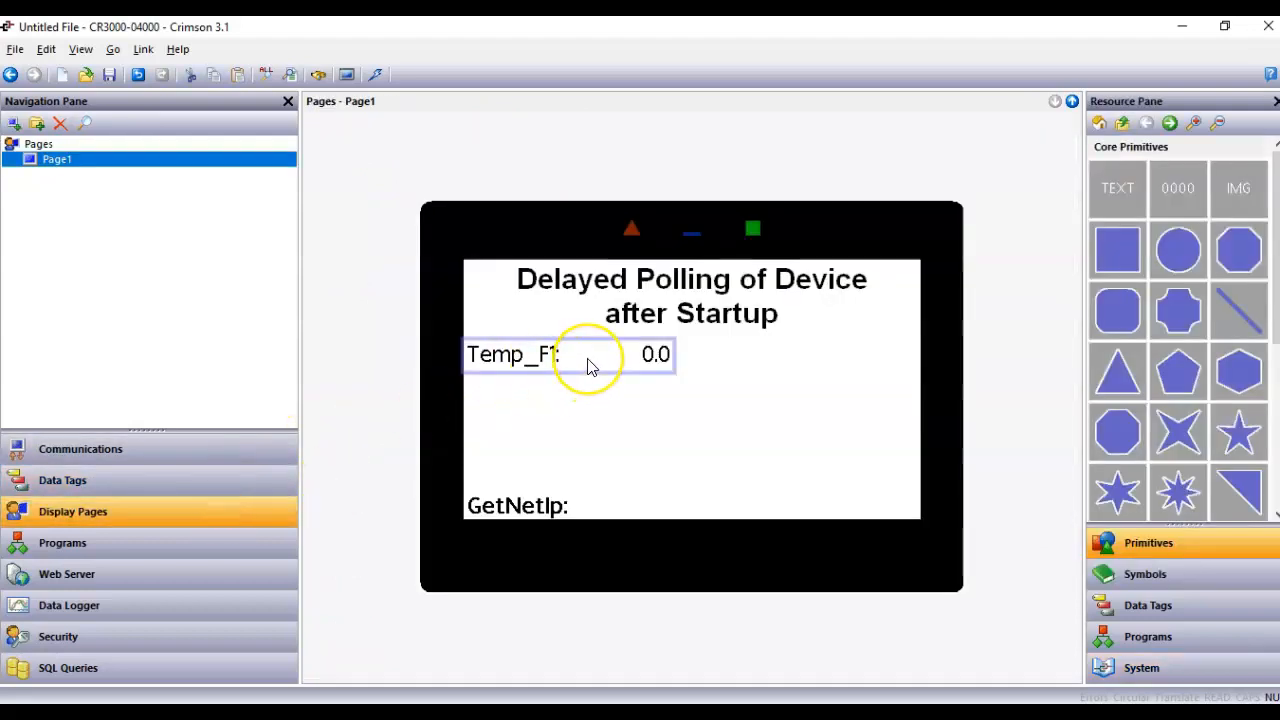
# Look up the device number of G09_23 in Communications.
pyautogui.click(190, 450)
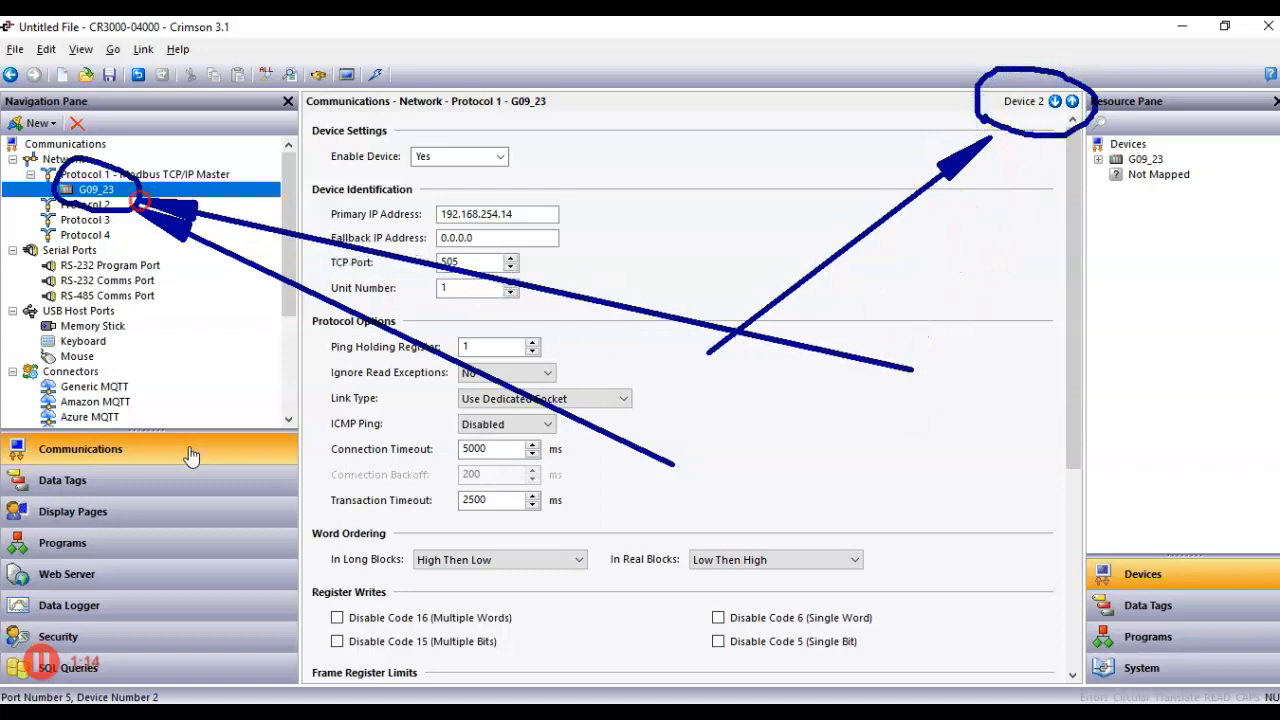
pyautogui.moveTo(233, 293)
pyautogui.mouseDown()
pyautogui.moveTo(1004, 139)
pyautogui.moveTo(1019, 121)
pyautogui.mouseUp()
pyautogui.press('Escape')
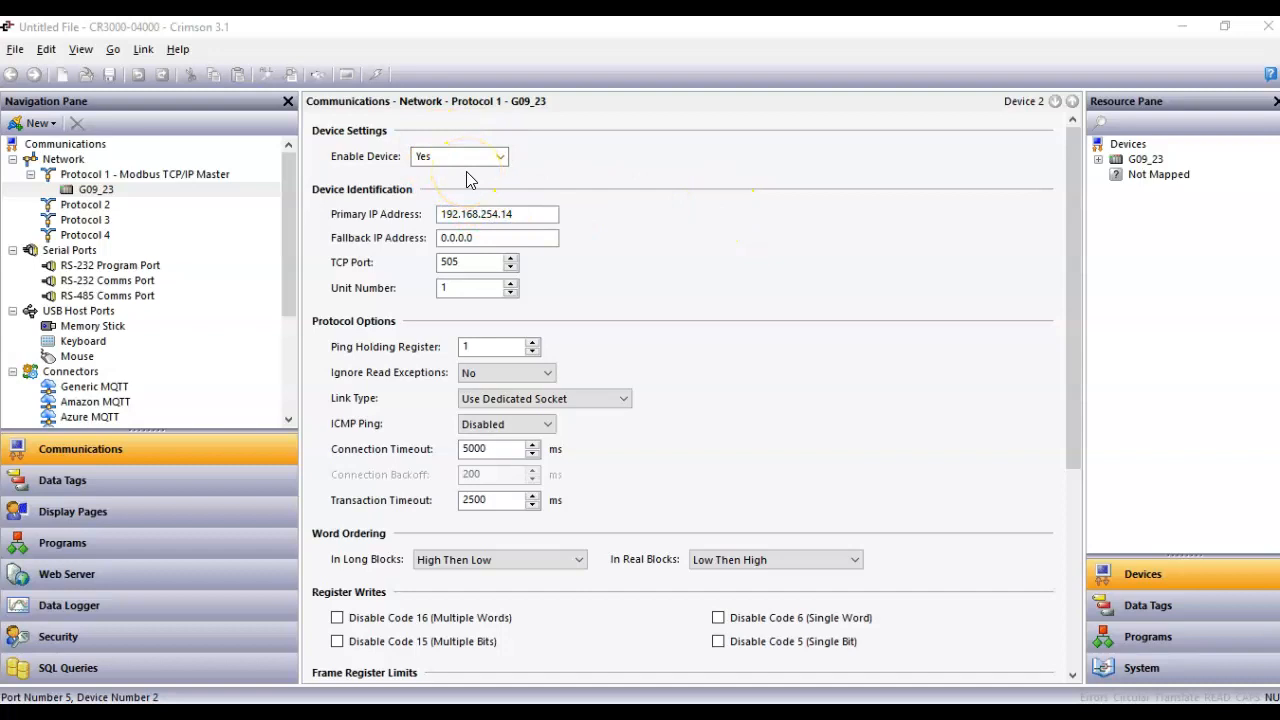
# Create a new flag tag in Data Tags and name it Ctrl_Device_2.
pyautogui.click(88, 488)
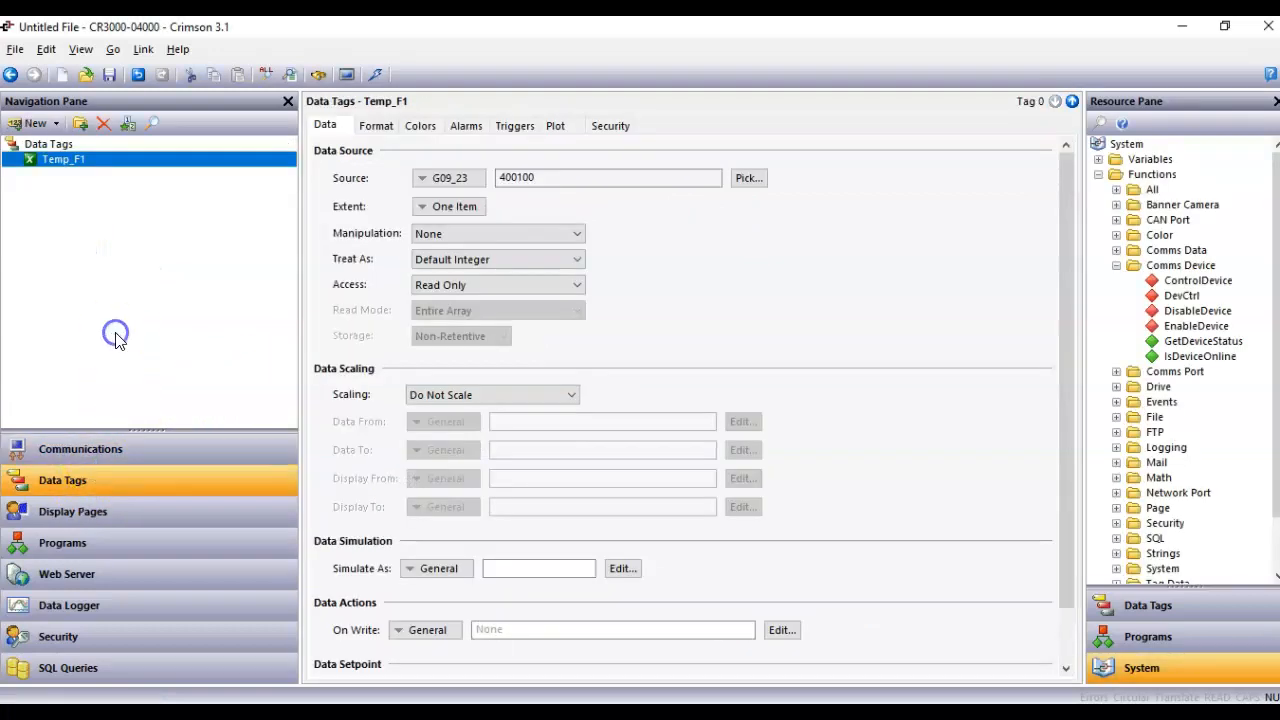
pyautogui.click(57, 123)
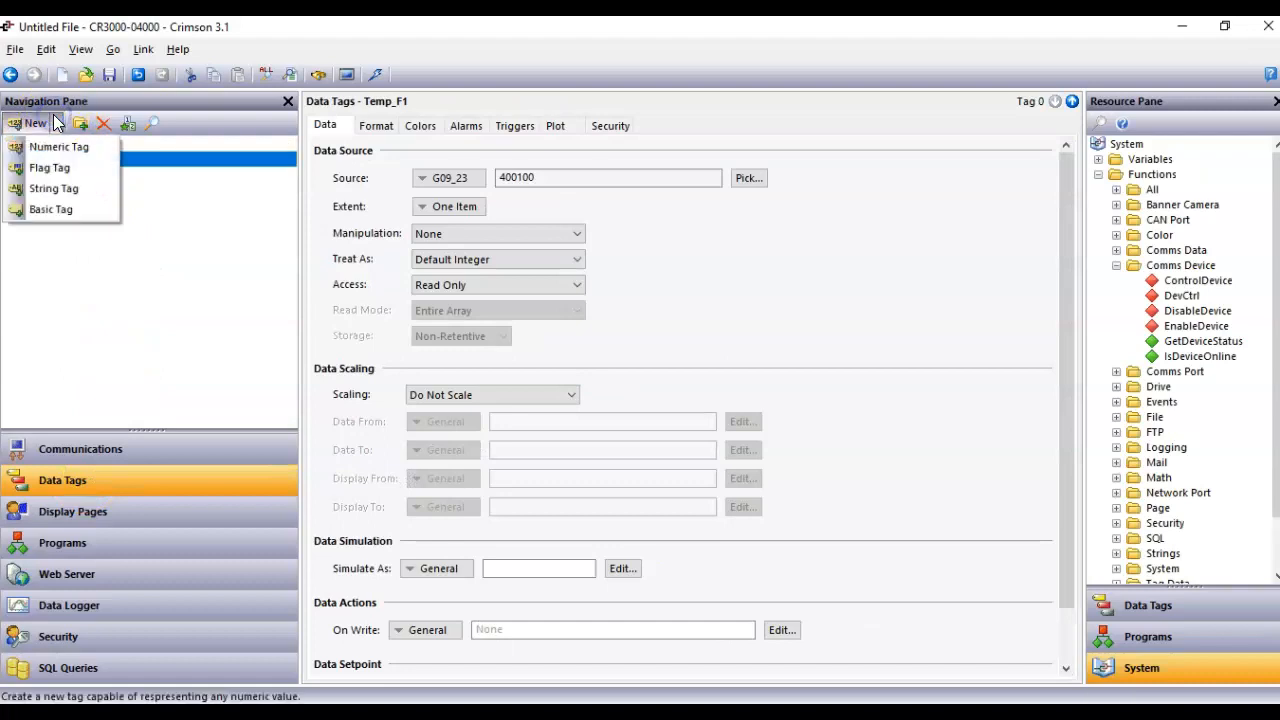
pyautogui.click(48, 167)
pyautogui.click(50, 172)
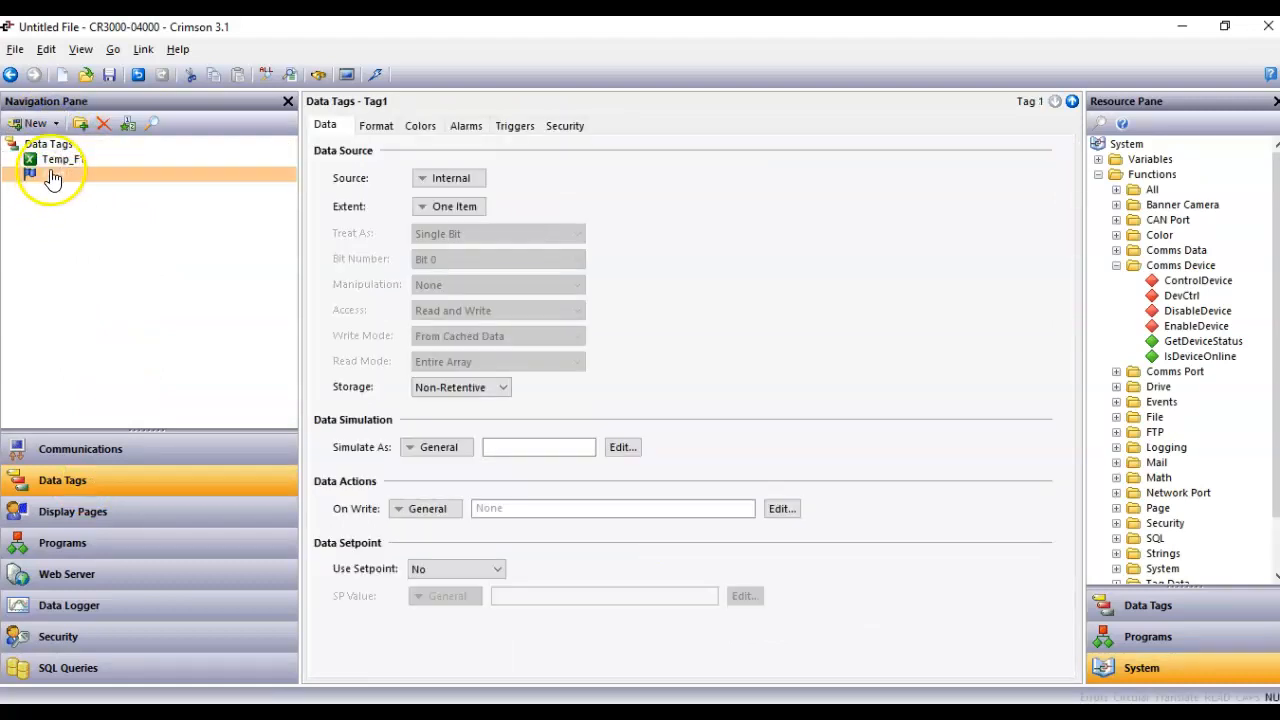
pyautogui.write('Ctrl_Devi')
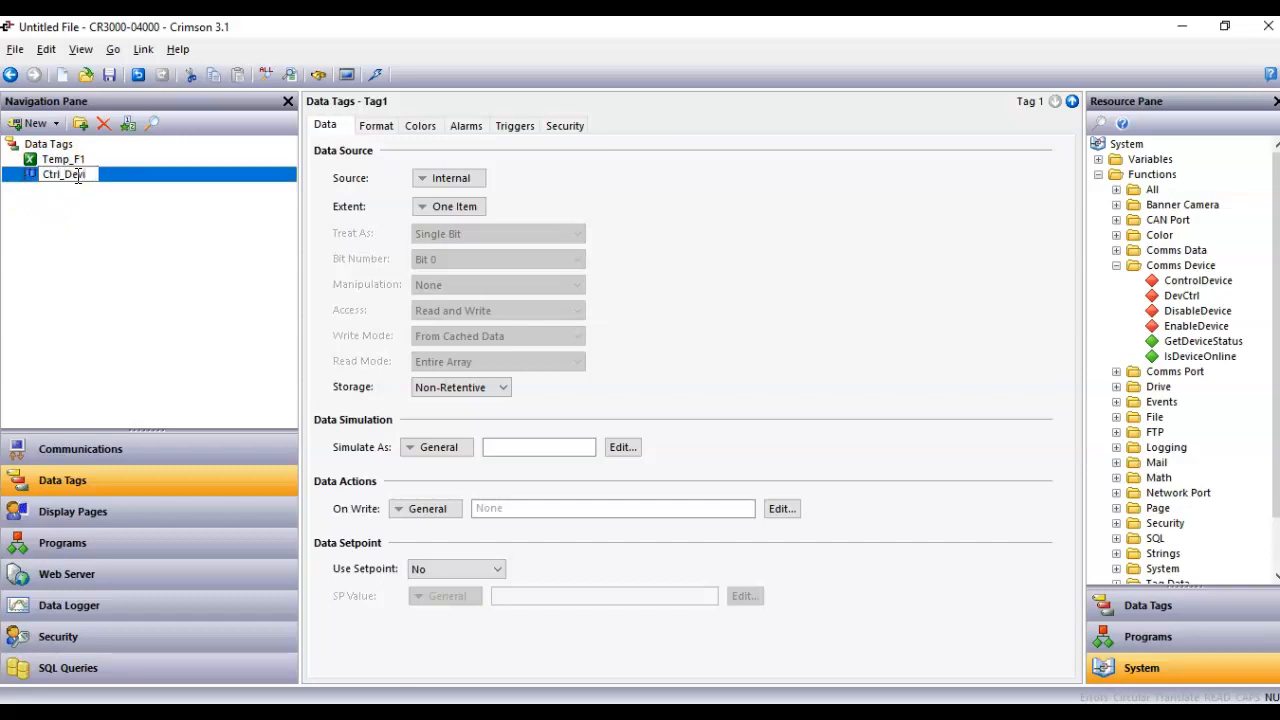
pyautogui.write('ce_2')
pyautogui.press('Return')
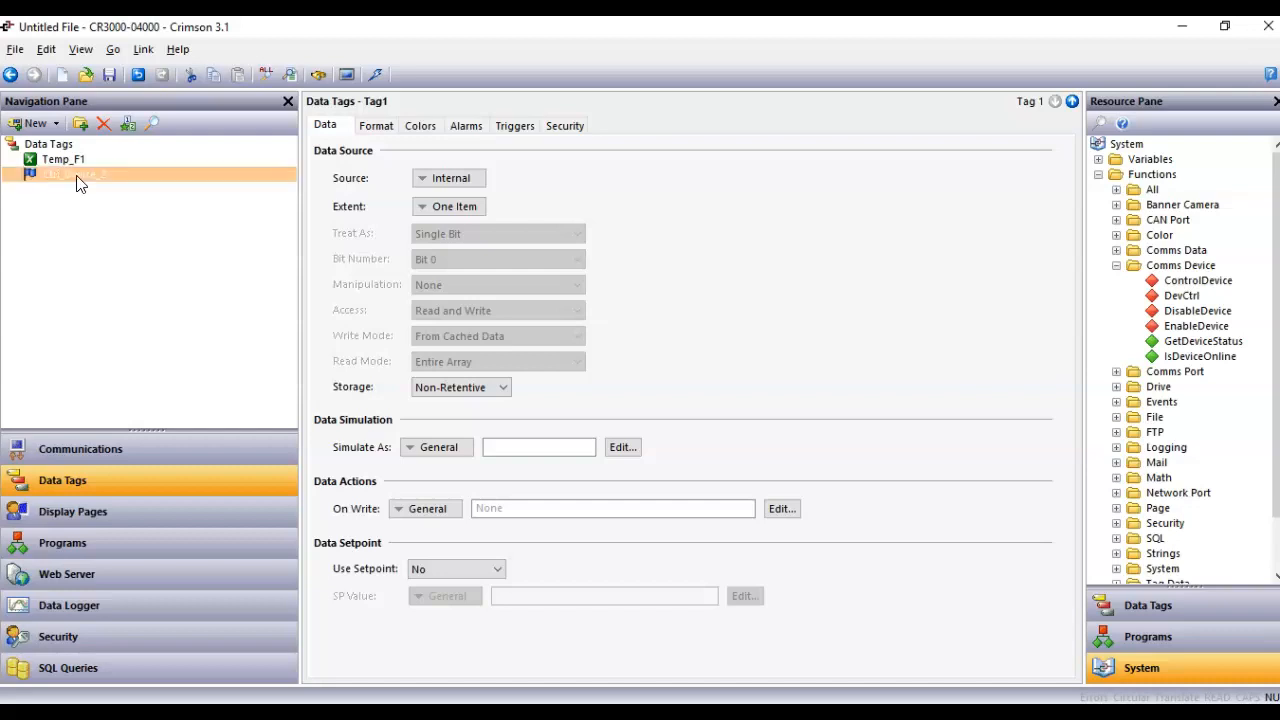
pyautogui.click(155, 199)
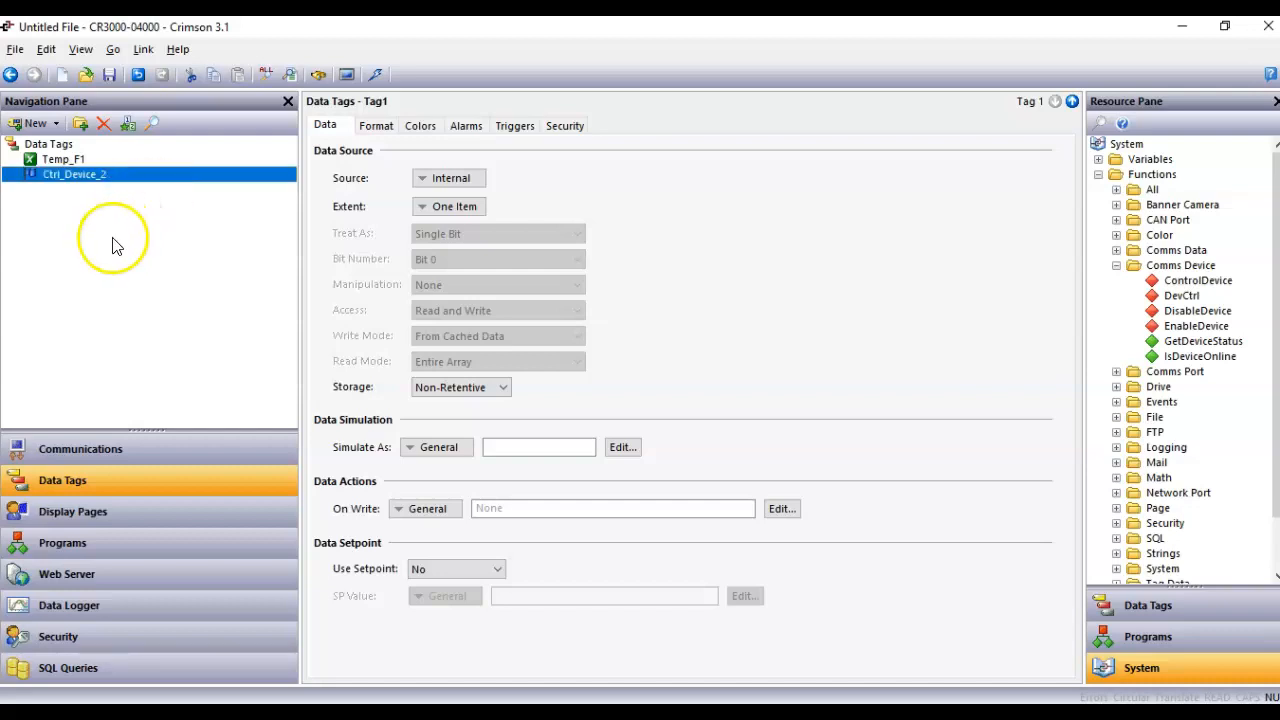
# Set the mode of Trigger One on the Ctrl_Device_2 tag to Active On.
pyautogui.click(508, 128)
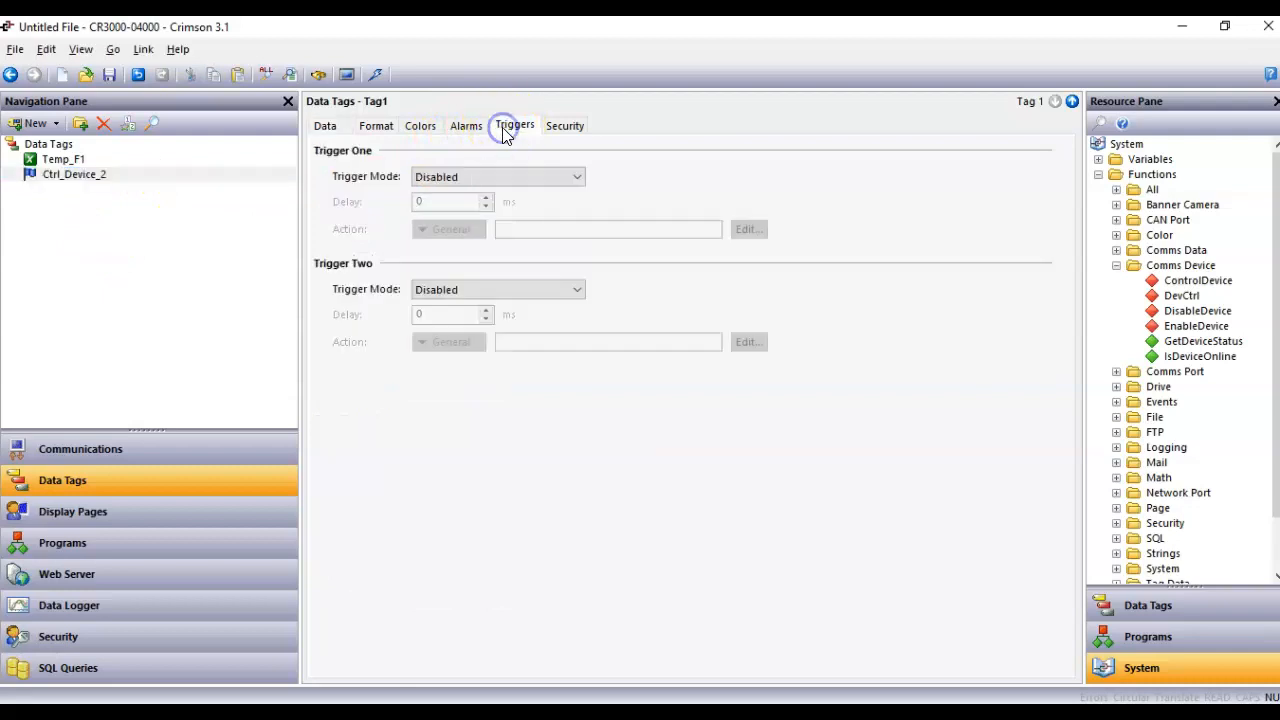
pyautogui.click(575, 174)
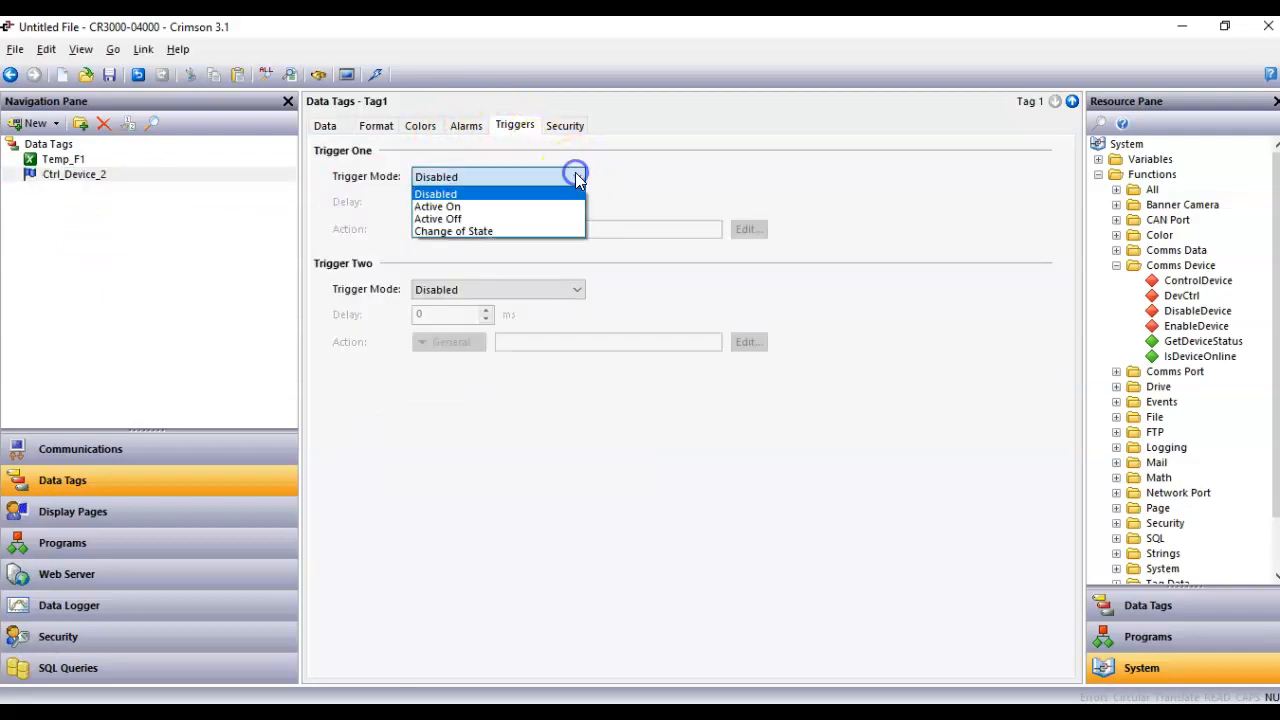
pyautogui.click(537, 203)
pyautogui.click(683, 165)
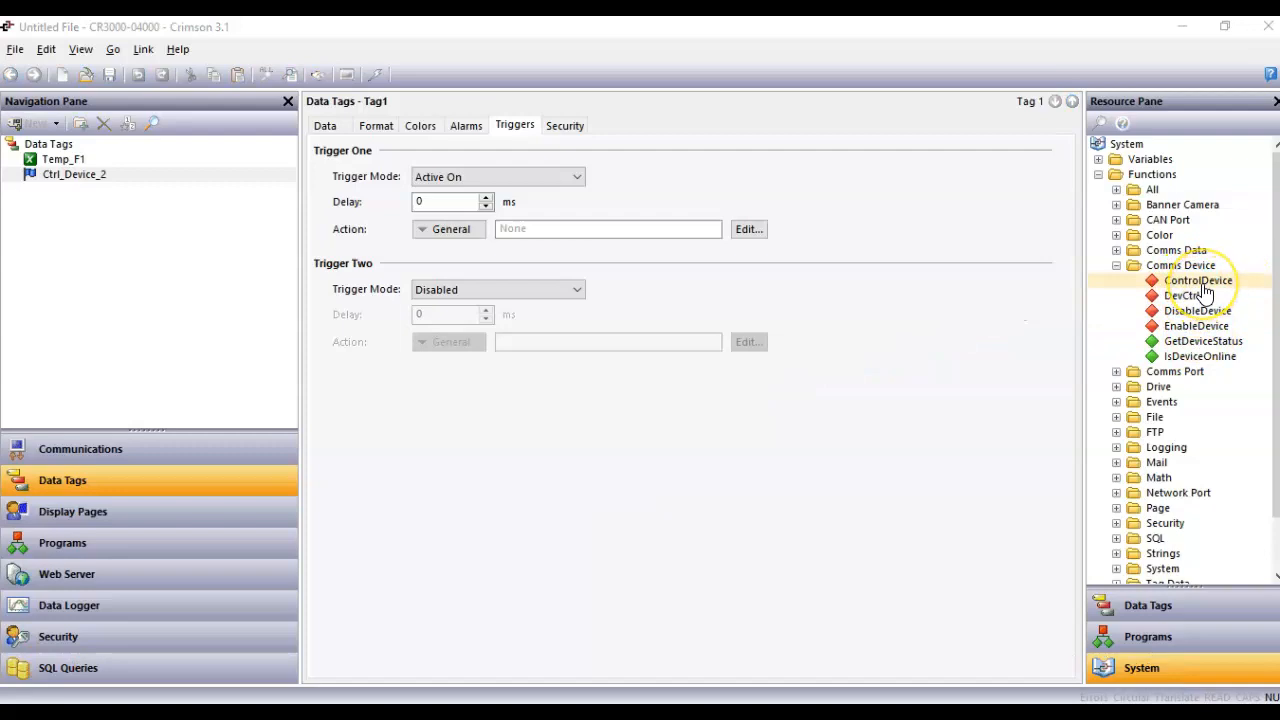
# Open the help information for the ControlDevice function, read its arguments, description and example, and close the manual.
pyautogui.click(1205, 289)
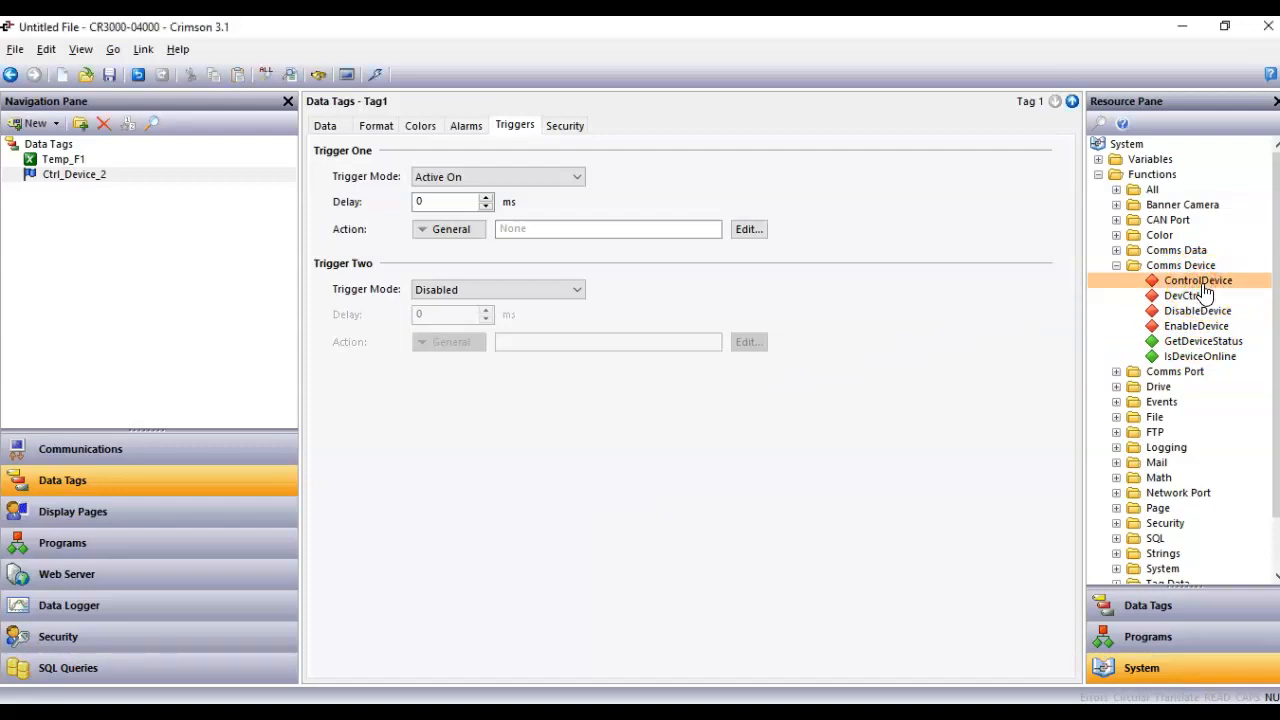
pyautogui.rightClick(1205, 289)
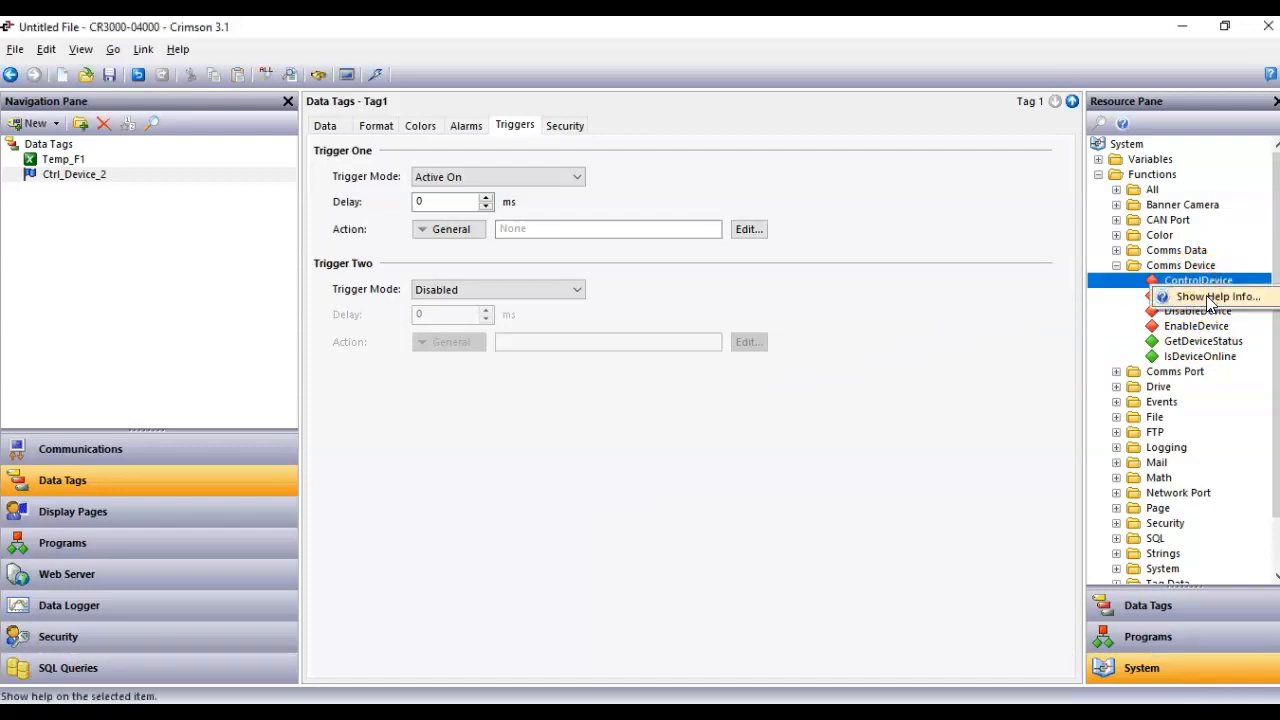
pyautogui.click(1210, 297)
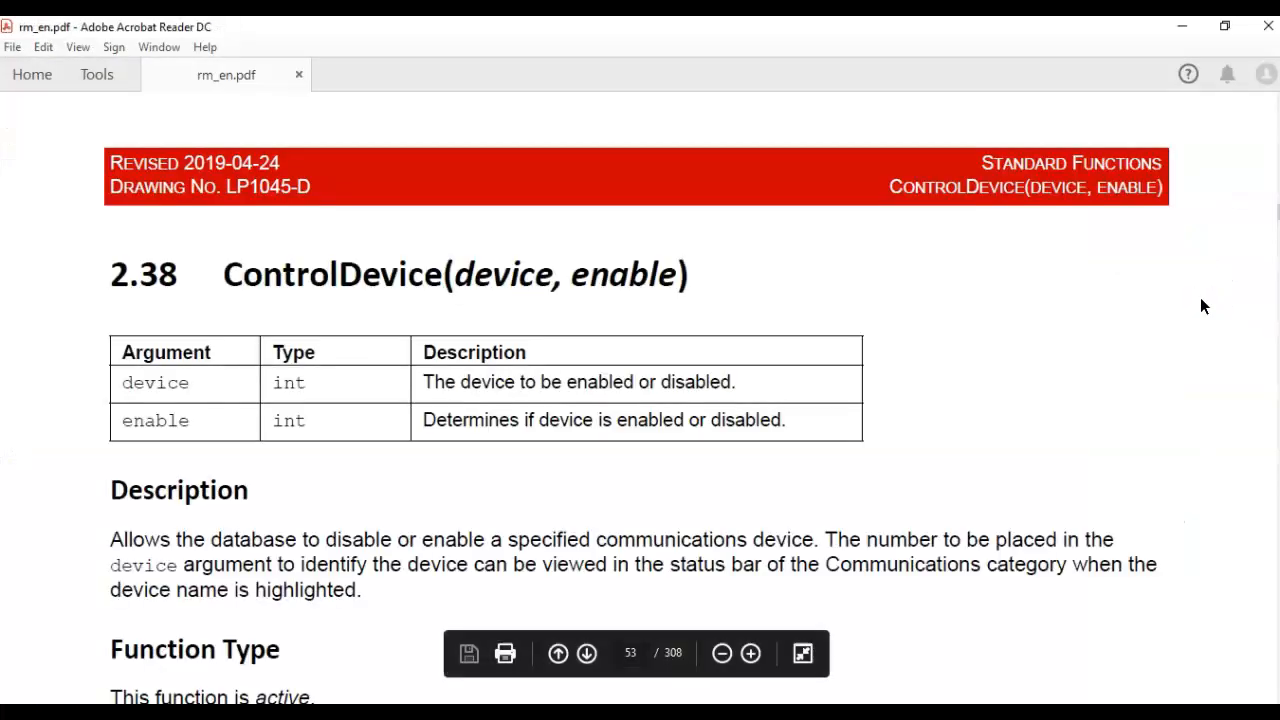
pyautogui.scroll(-2, 1115, 383)
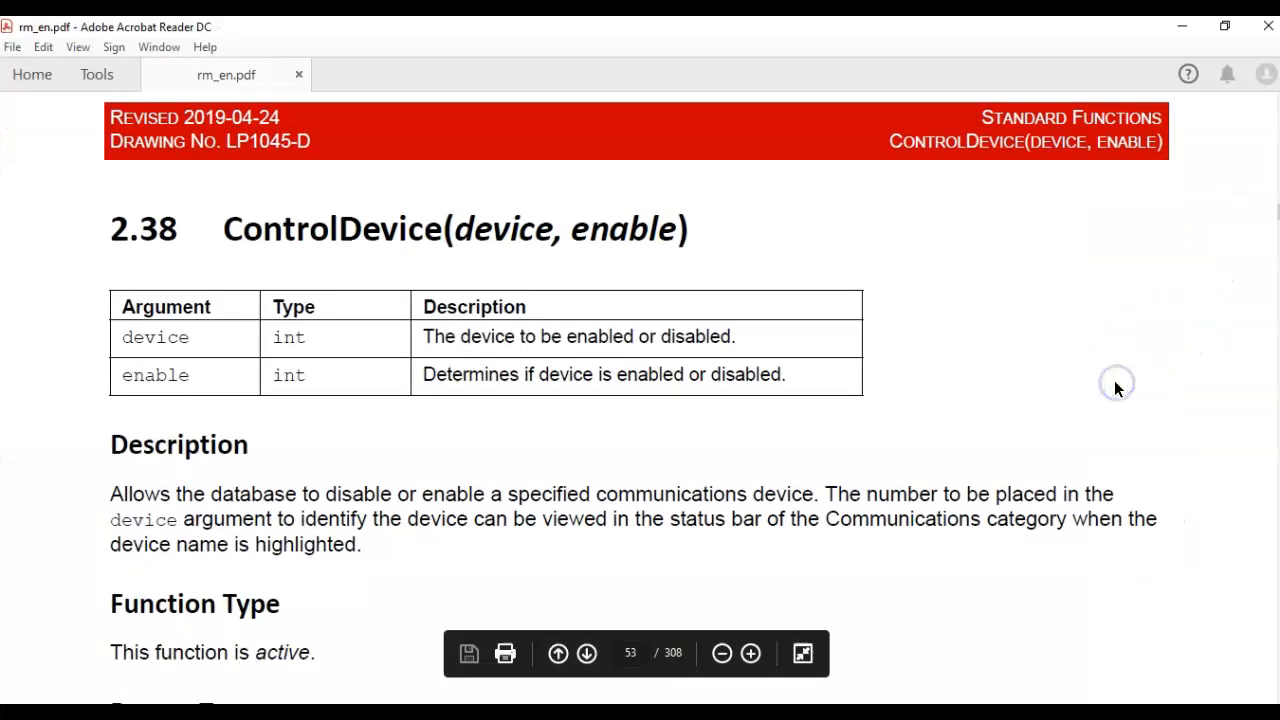
pyautogui.scroll(-2, 592, 425)
pyautogui.scroll(-1, 590, 428)
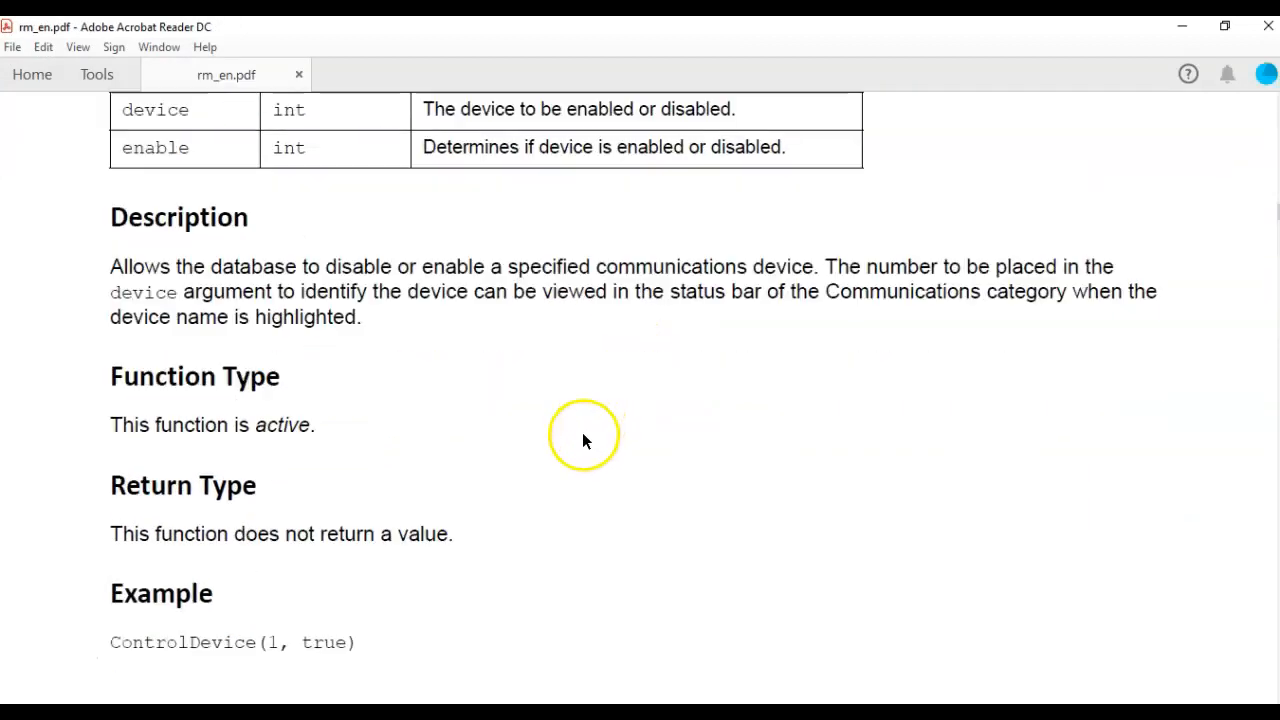
pyautogui.scroll(1, 470, 283)
pyautogui.scroll(-2, 491, 343)
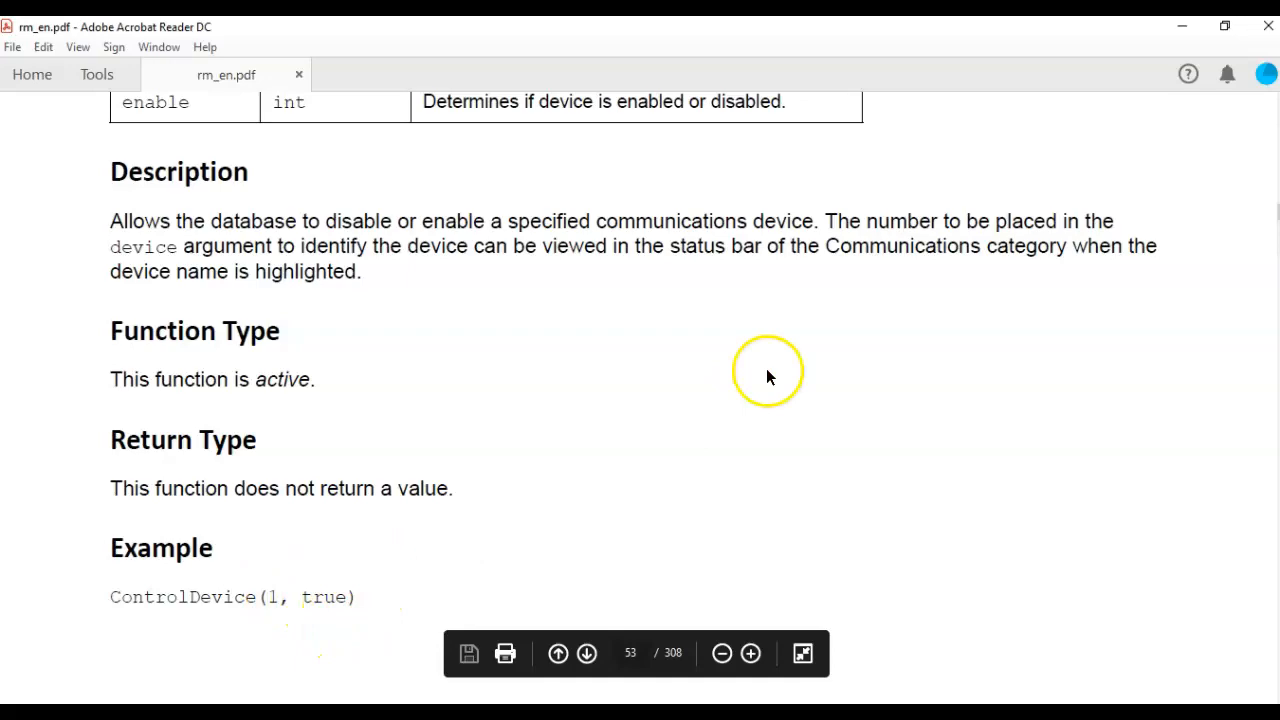
pyautogui.click(1268, 30)
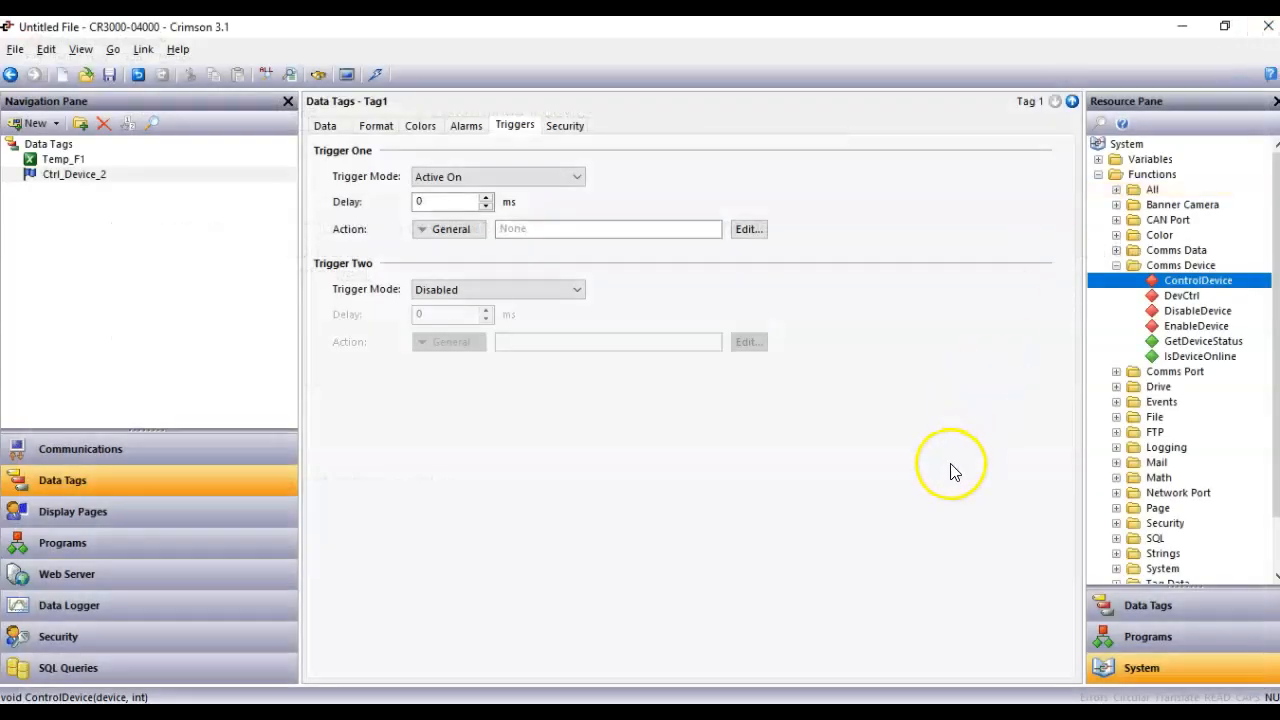
# Add the ControlDevice function as the Trigger One action and edit it to ControlDevice(2, 0).
pyautogui.click(1207, 284)
pyautogui.moveTo(1207, 287); pyautogui.dragTo(603, 232)
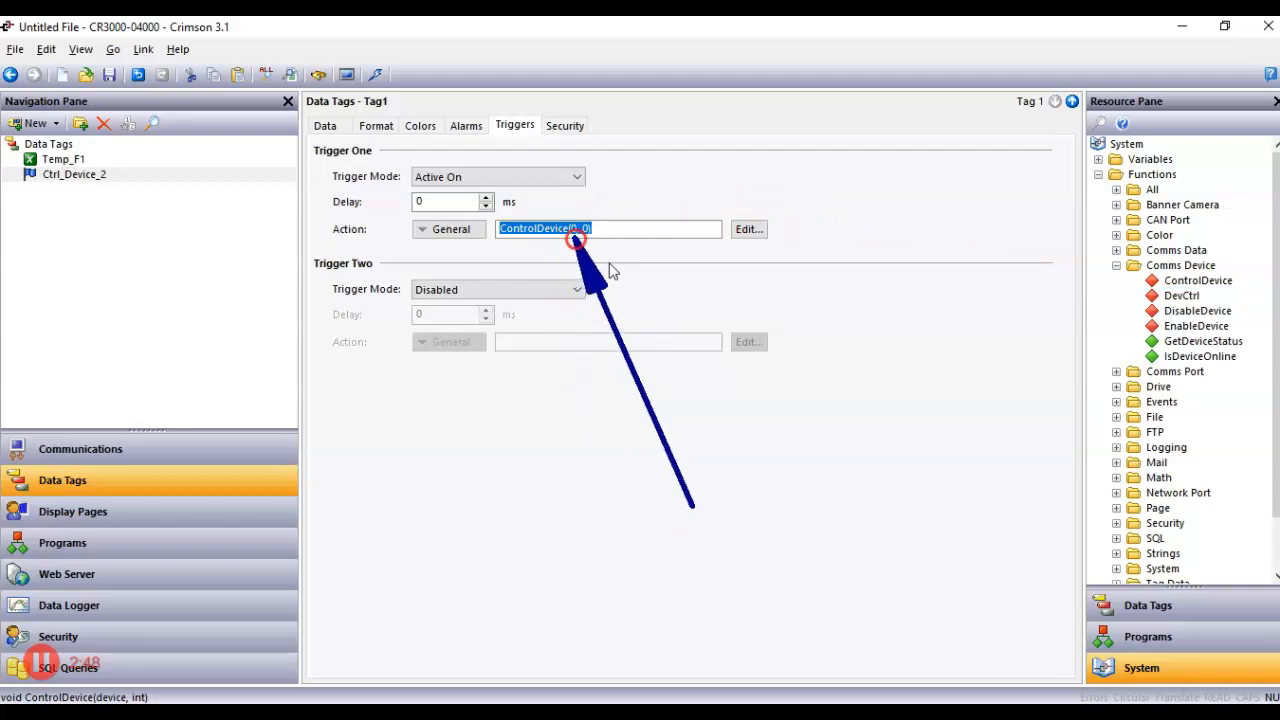
pyautogui.click(576, 231)
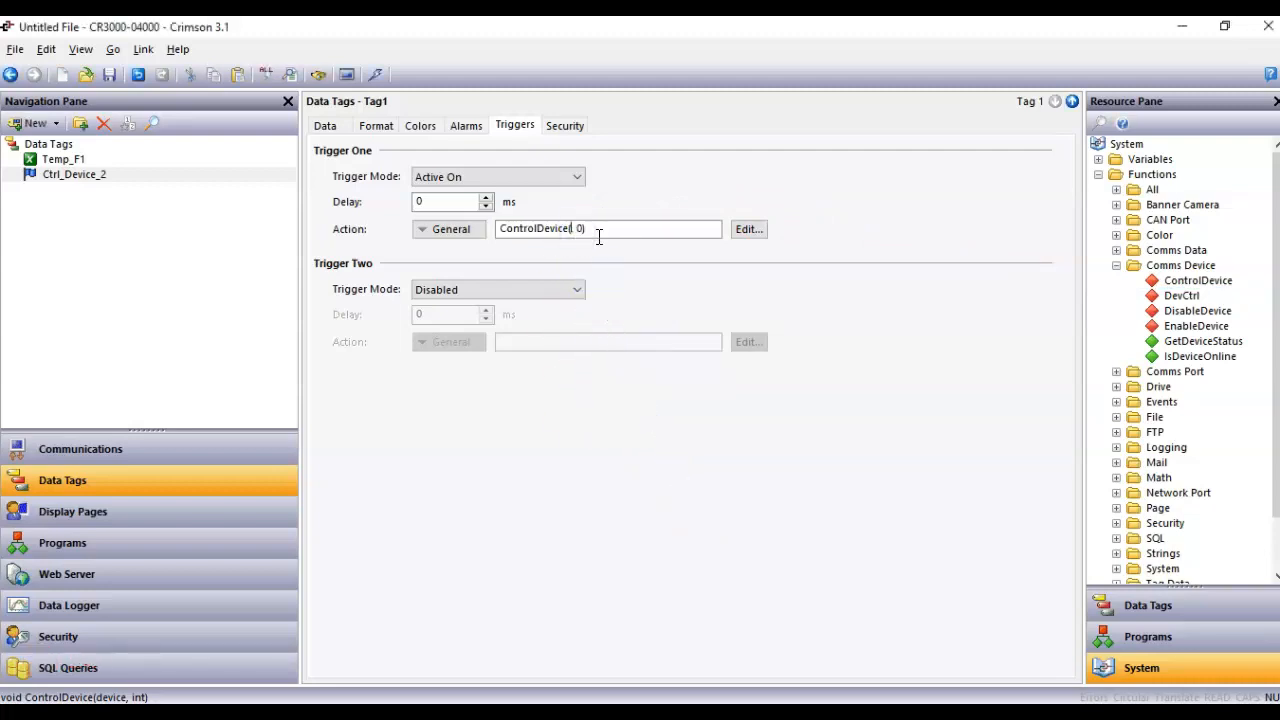
pyautogui.hotkey('ctrl', 'a')
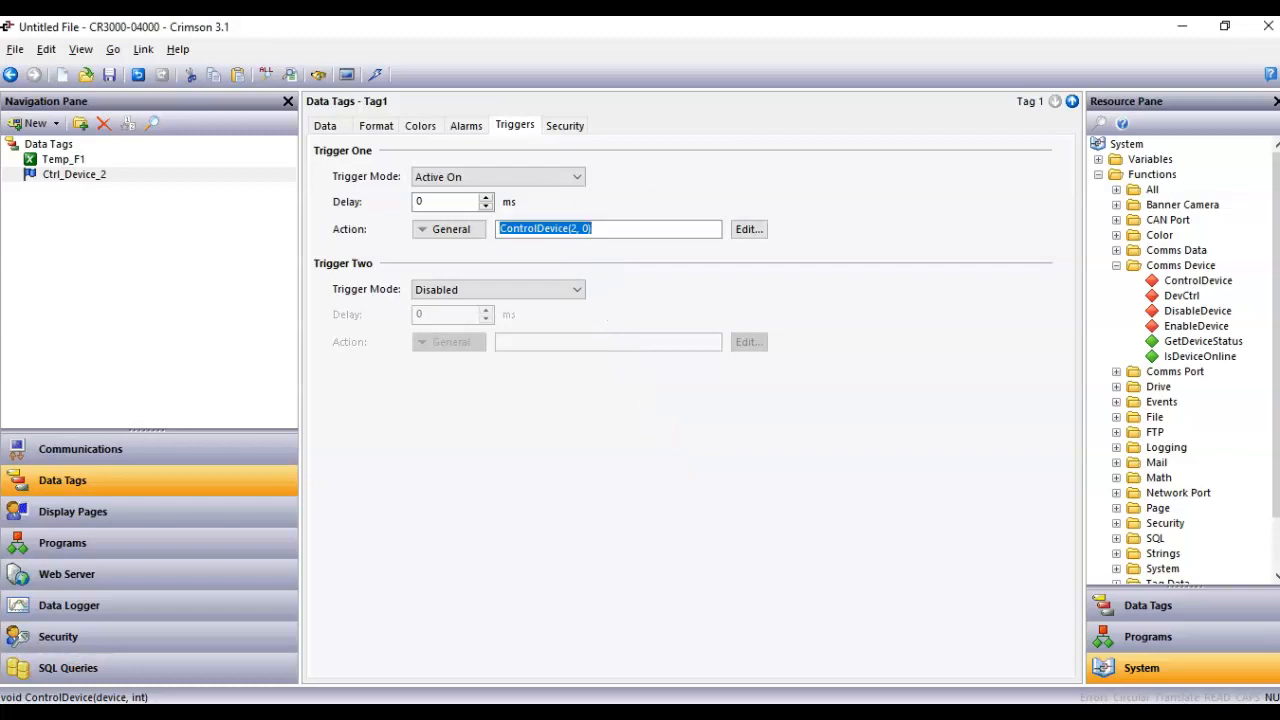
# Change the Trigger One action to ControlDevice(2, 1) and set the mode of Trigger Two to Active Off.
pyautogui.click(593, 229)
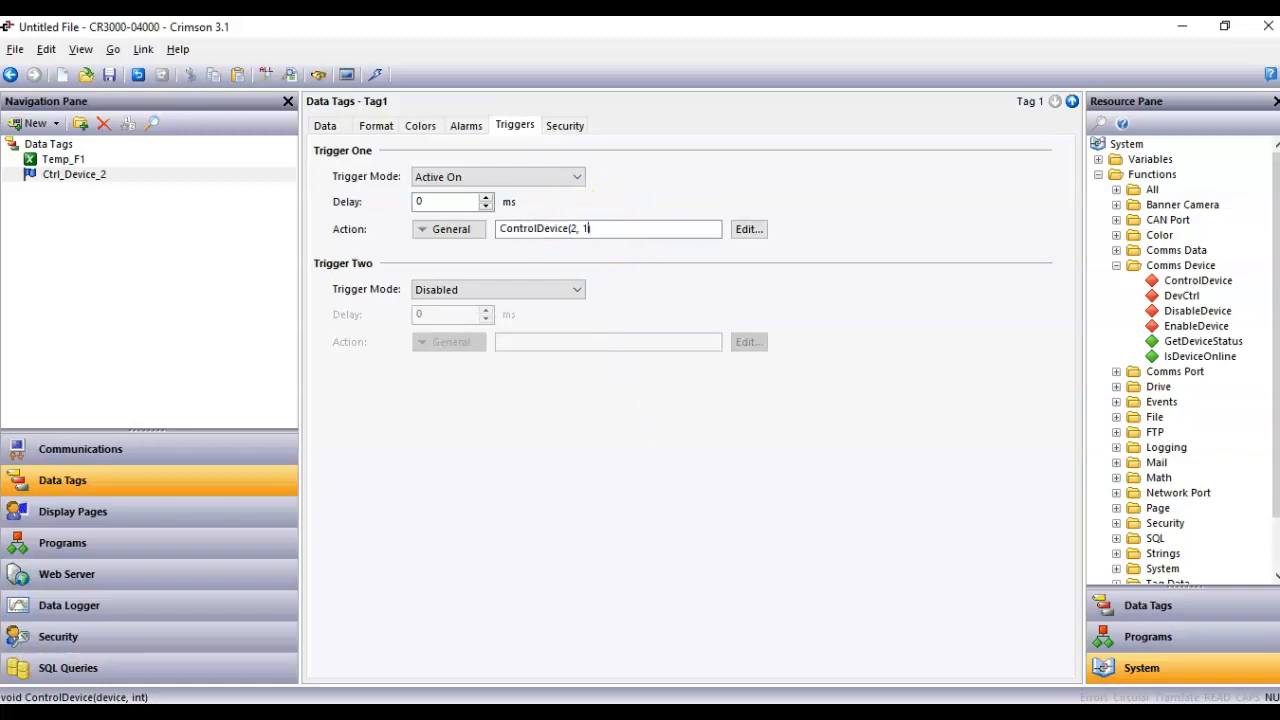
pyautogui.hotkey('ctrl', 'a')
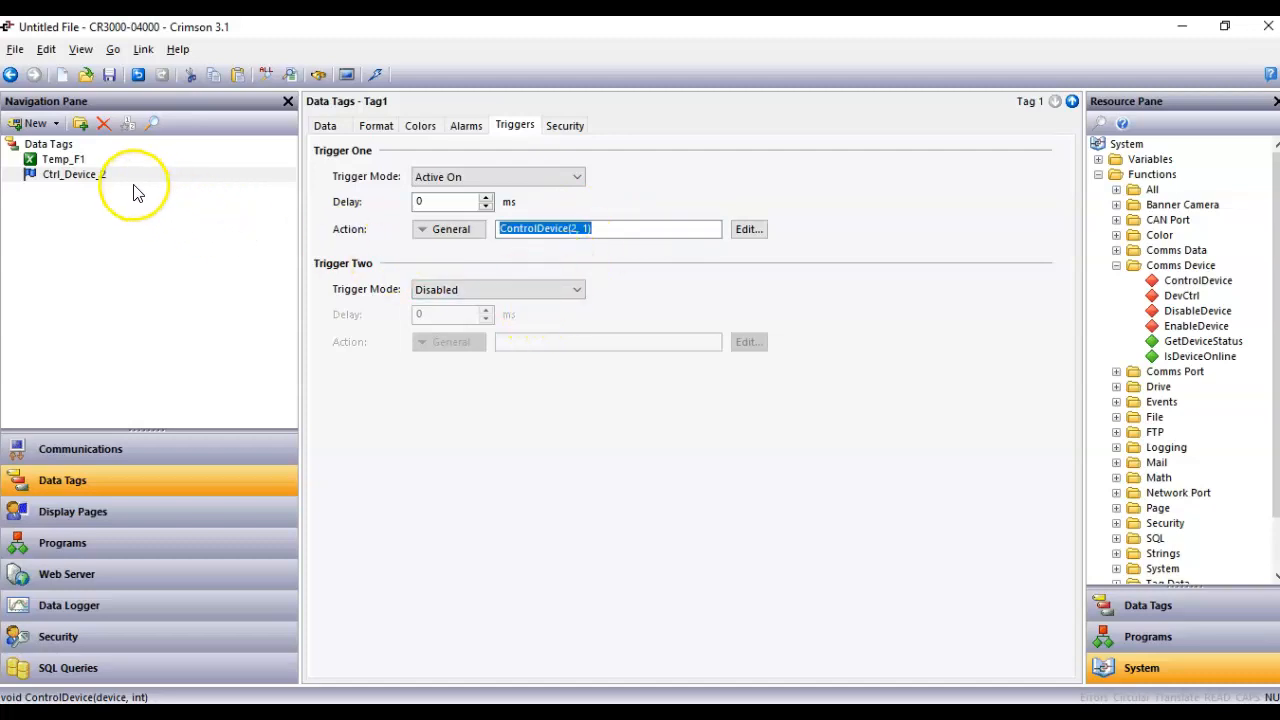
pyautogui.click(570, 289)
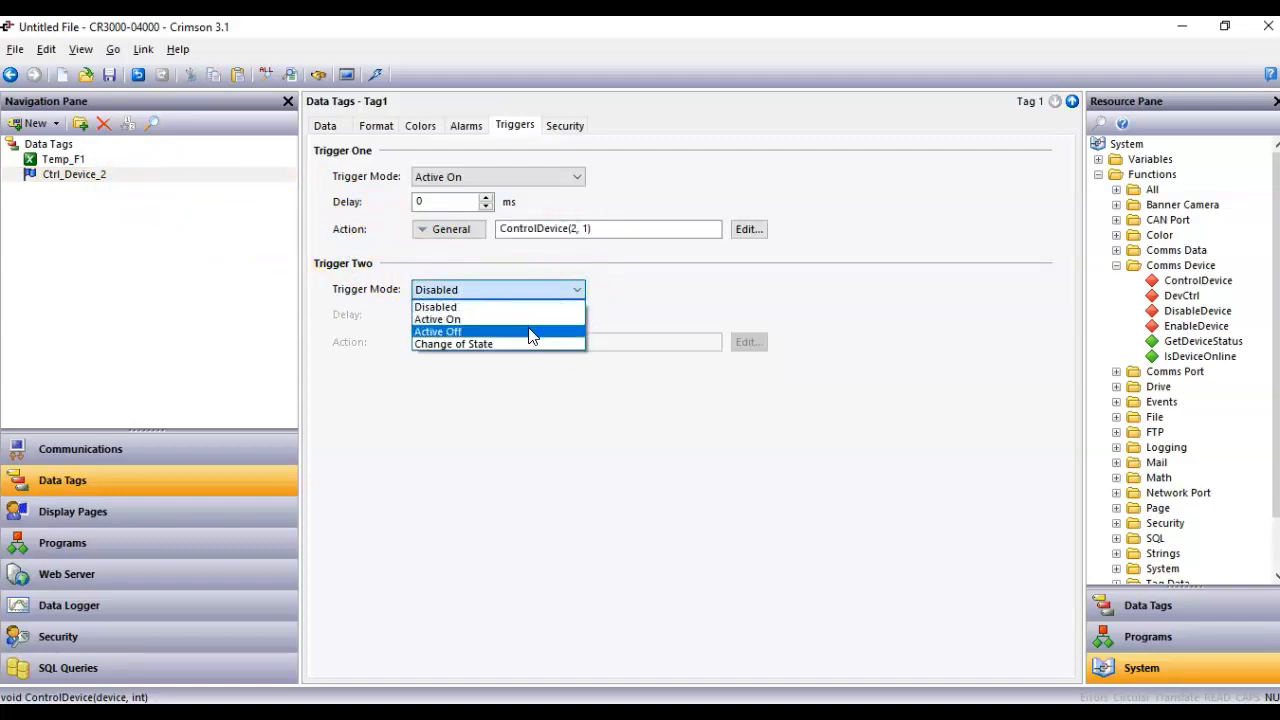
pyautogui.click(530, 328)
# Add the ControlDevice function as the Trigger Two action and edit it to ControlDevice(2, 0).
pyautogui.click(1163, 281)
pyautogui.moveTo(1163, 281); pyautogui.dragTo(638, 287)
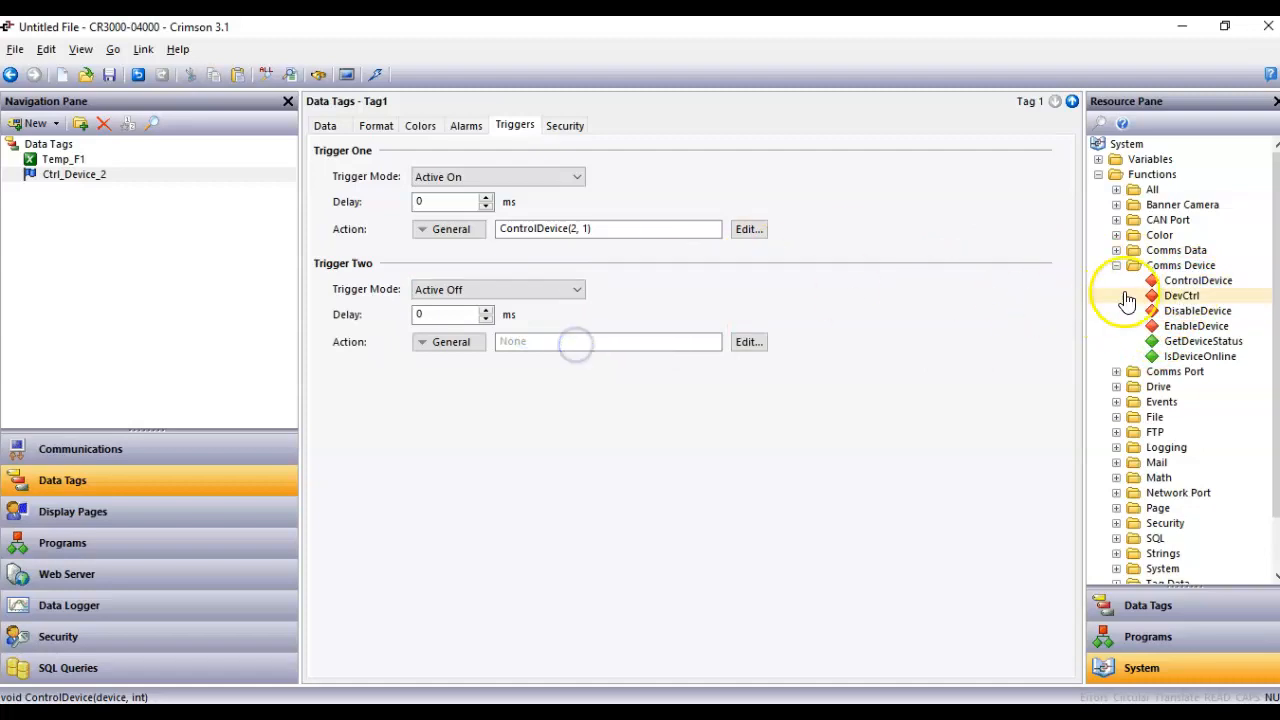
pyautogui.moveTo(1160, 281); pyautogui.dragTo(608, 341)
pyautogui.click(574, 341)
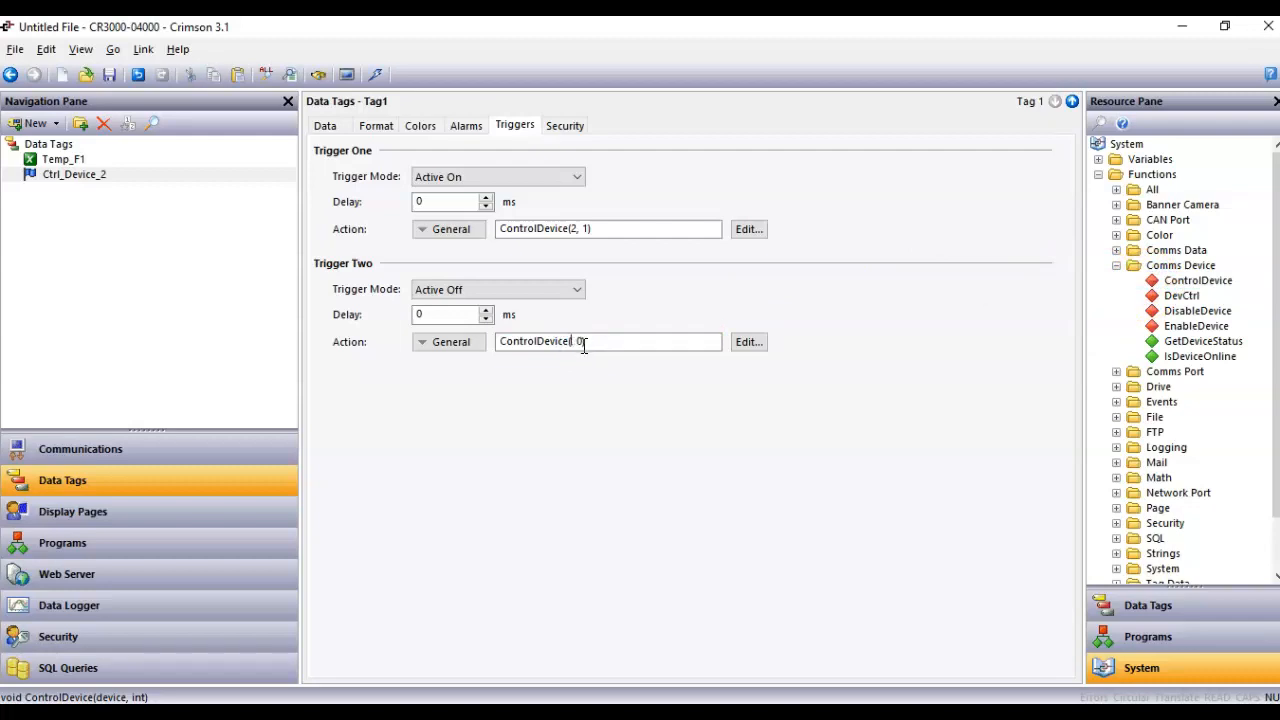
pyautogui.hotkey('ctrl', 'a')
pyautogui.click(608, 345)
pyautogui.click(613, 347)
pyautogui.hotkey('ctrl', 'a')
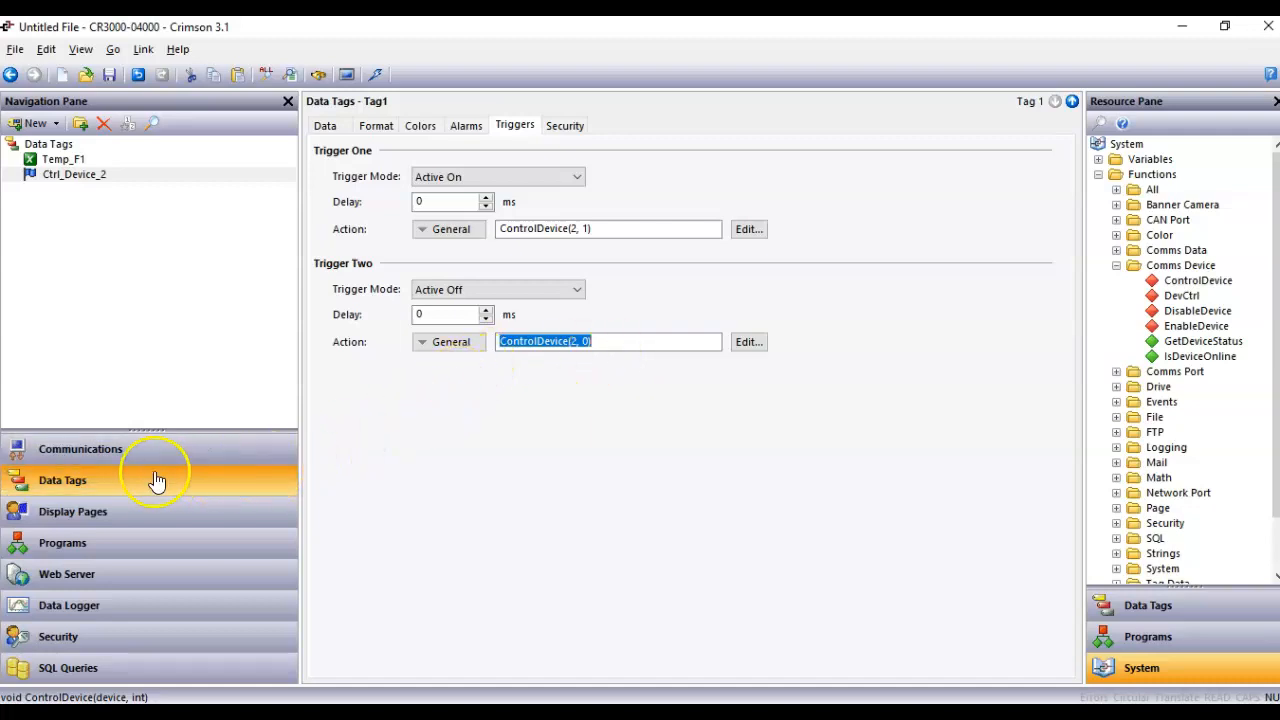
# Place the Ctrl_Device_2 tag on display page Page1, between the Temp_F1 and GetNetIp lines.
pyautogui.click(557, 436)
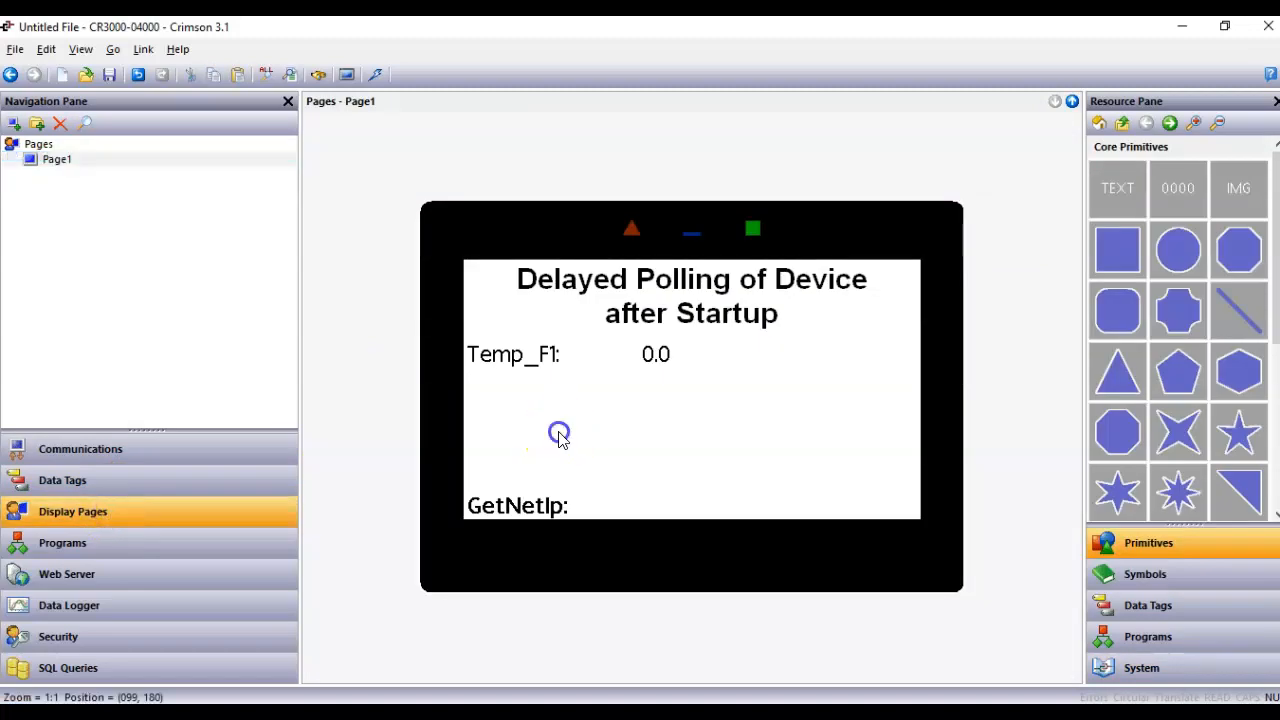
pyautogui.click(628, 434)
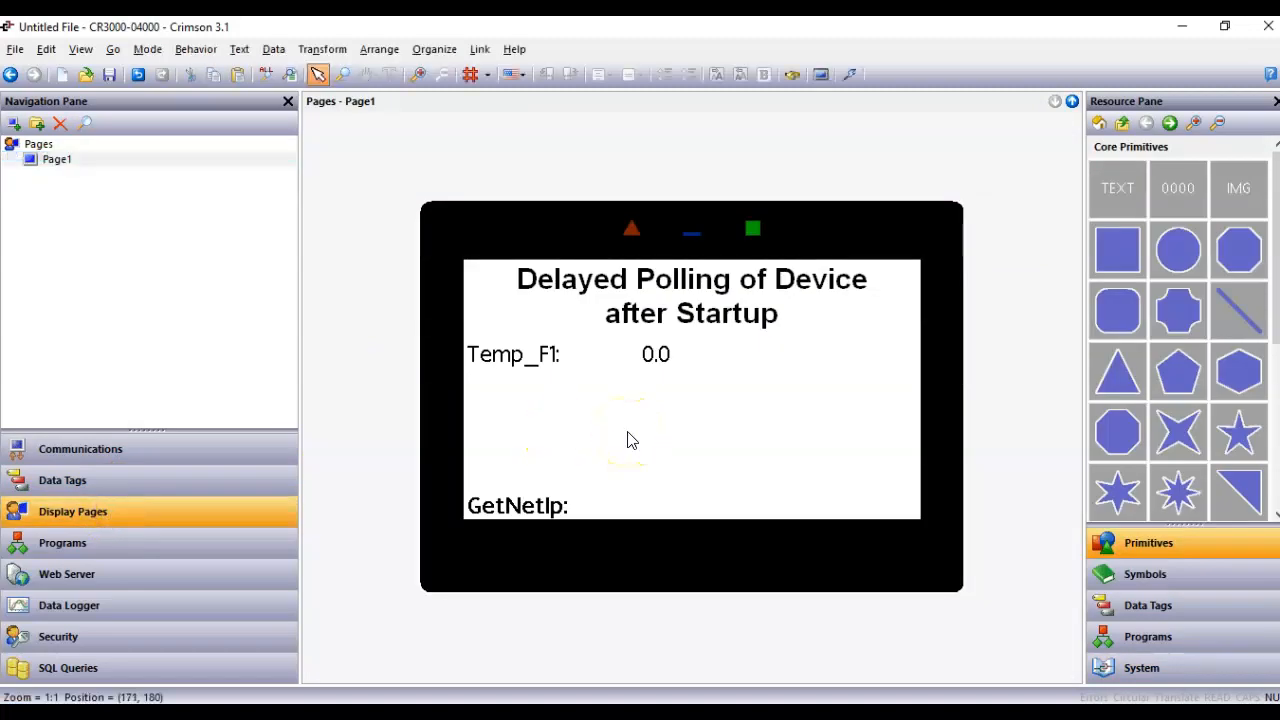
pyautogui.click(1148, 605)
pyautogui.click(1160, 175)
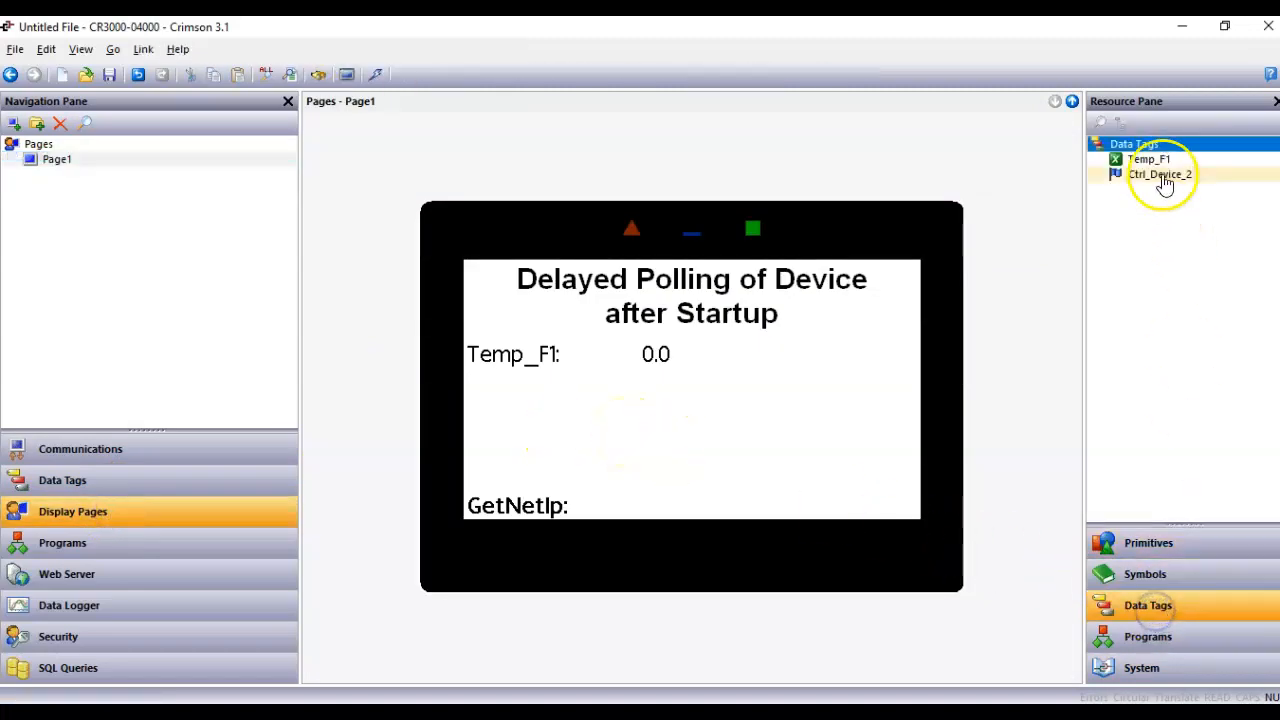
pyautogui.moveTo(1163, 181); pyautogui.dragTo(550, 430)
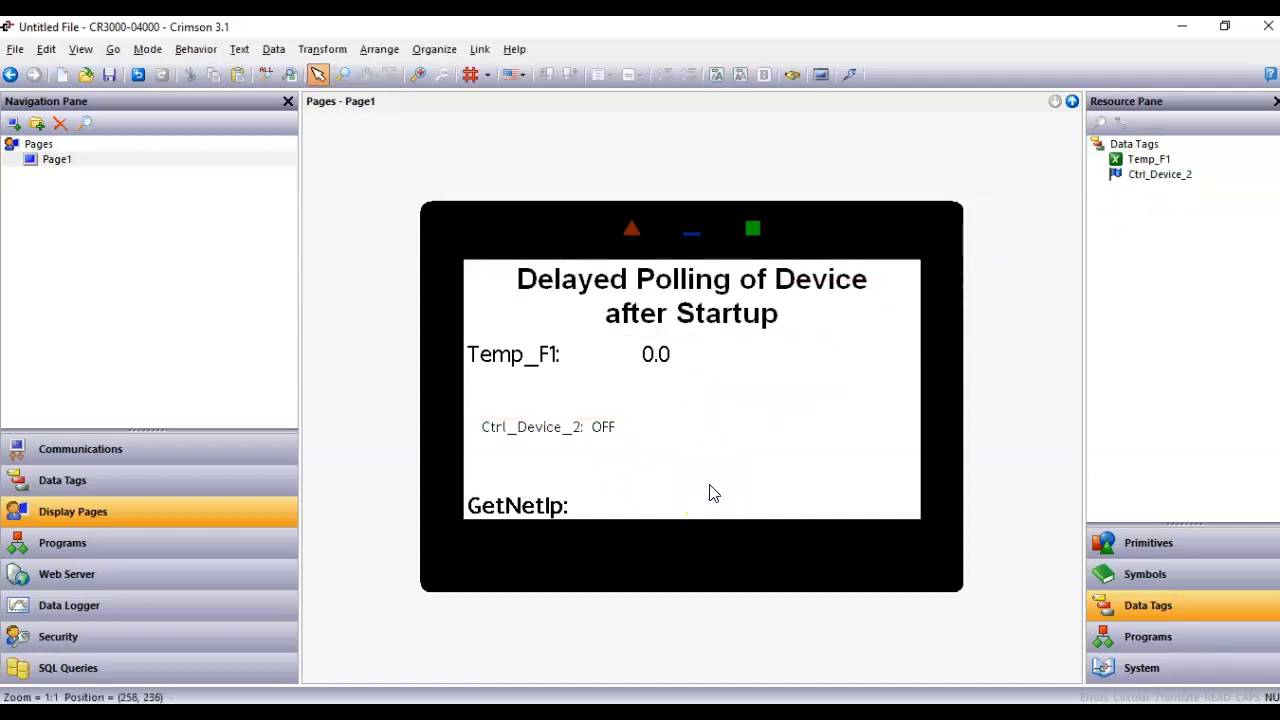
# Enable data entry for the Ctrl_Device_2 data box on Page1.
pyautogui.click(602, 431)
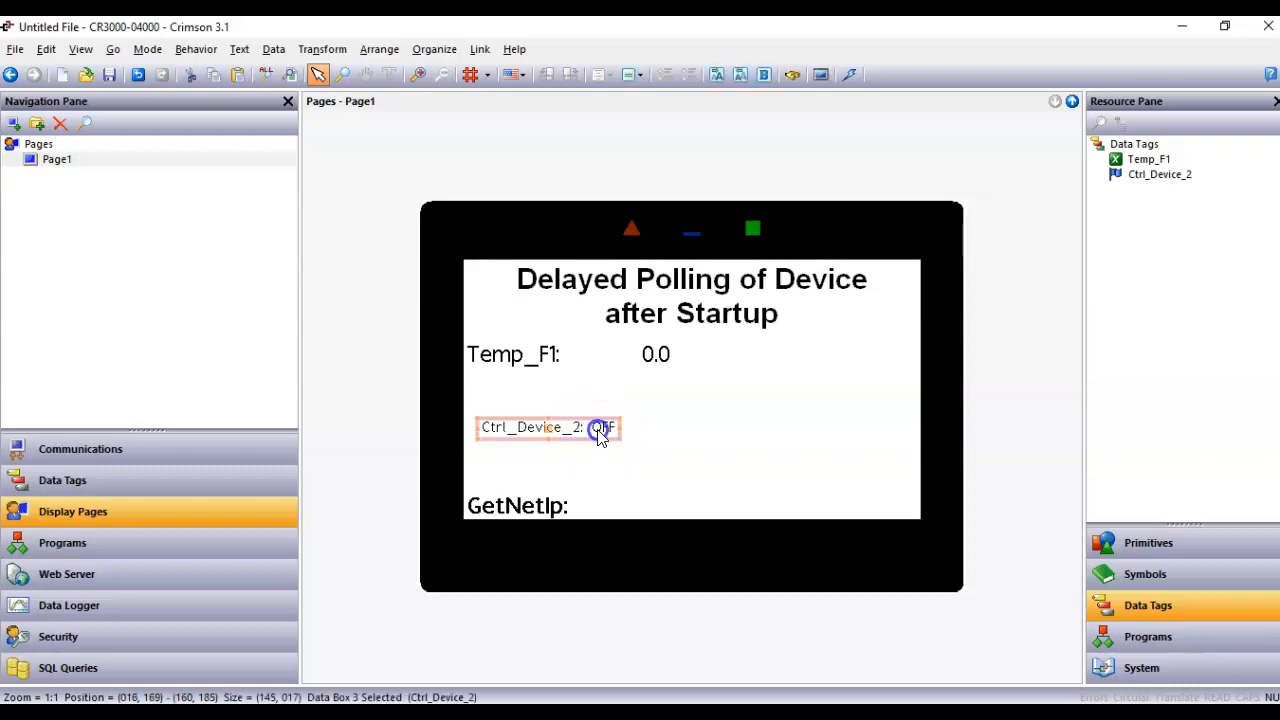
pyautogui.click(637, 428)
pyautogui.click(592, 452)
pyautogui.click(600, 433)
pyautogui.click(629, 471)
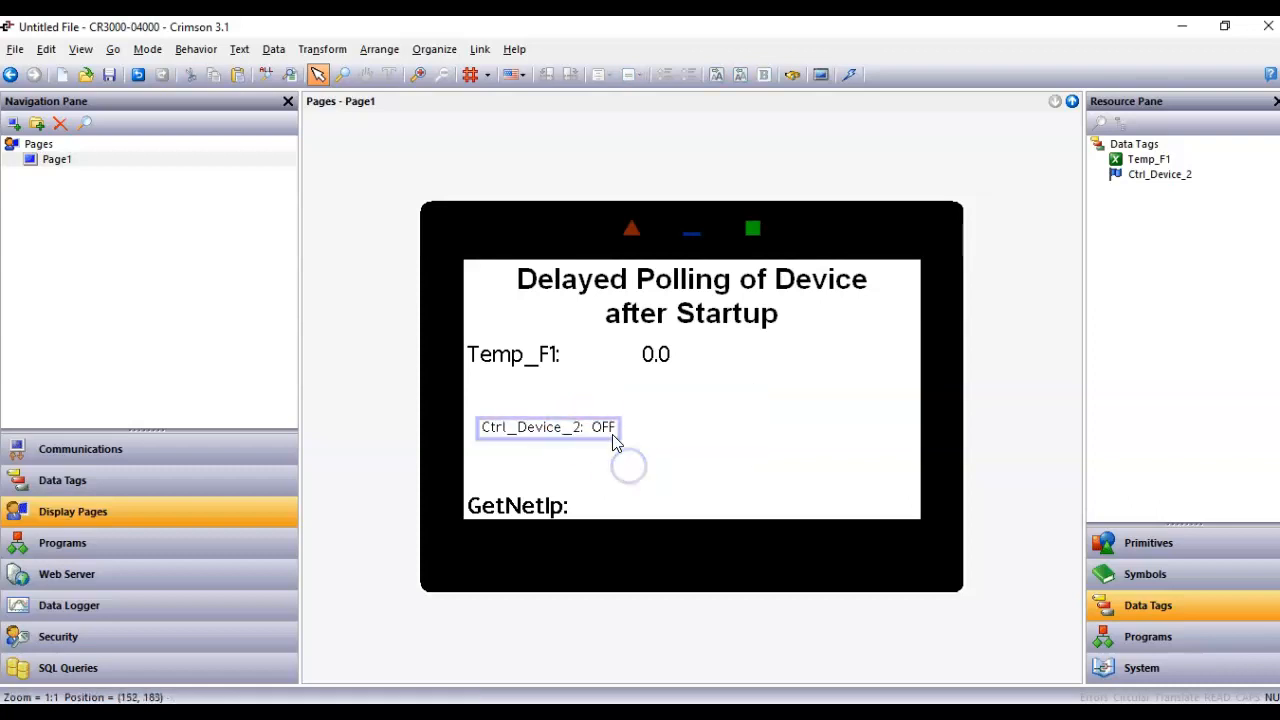
pyautogui.click(606, 428)
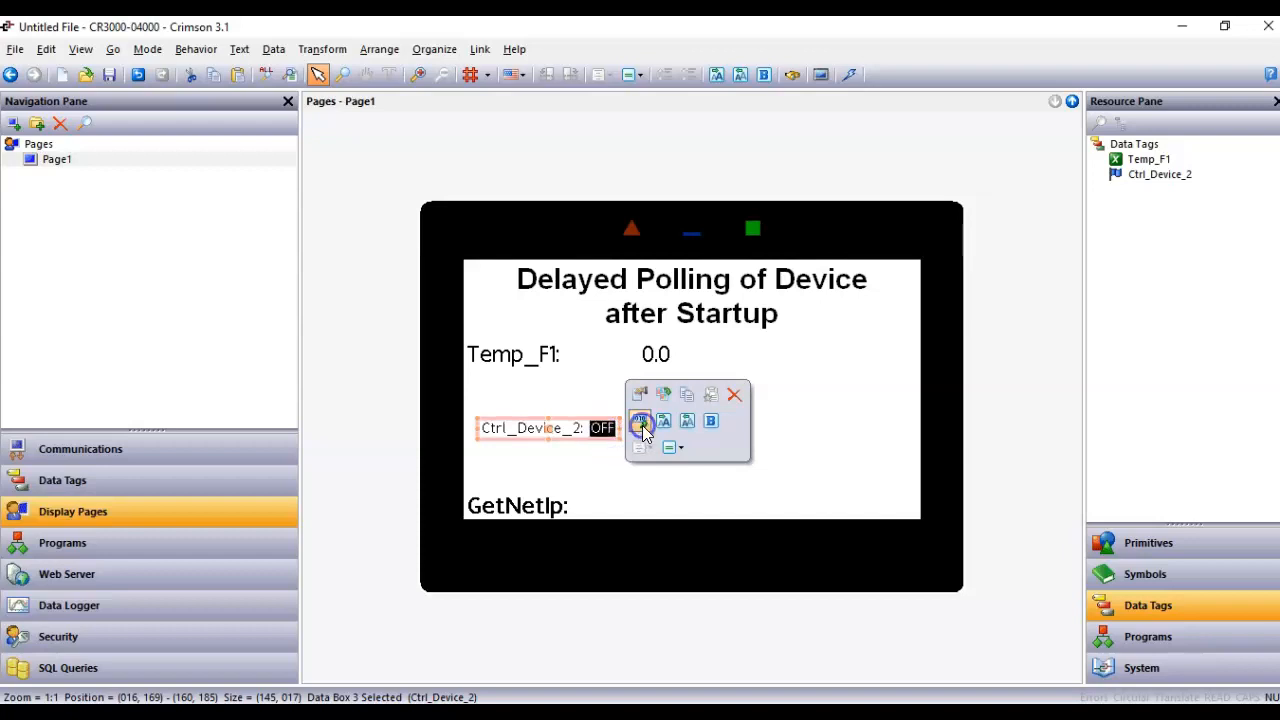
pyautogui.click(641, 428)
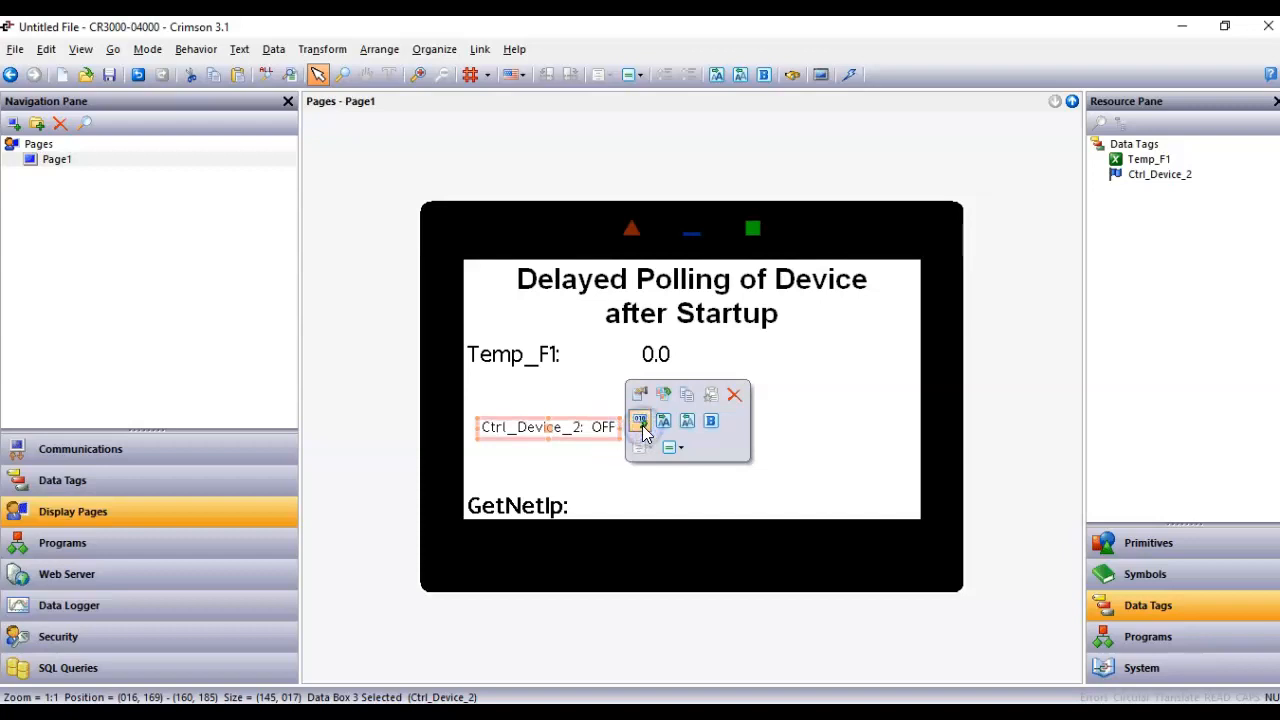
pyautogui.click(641, 428)
pyautogui.click(596, 464)
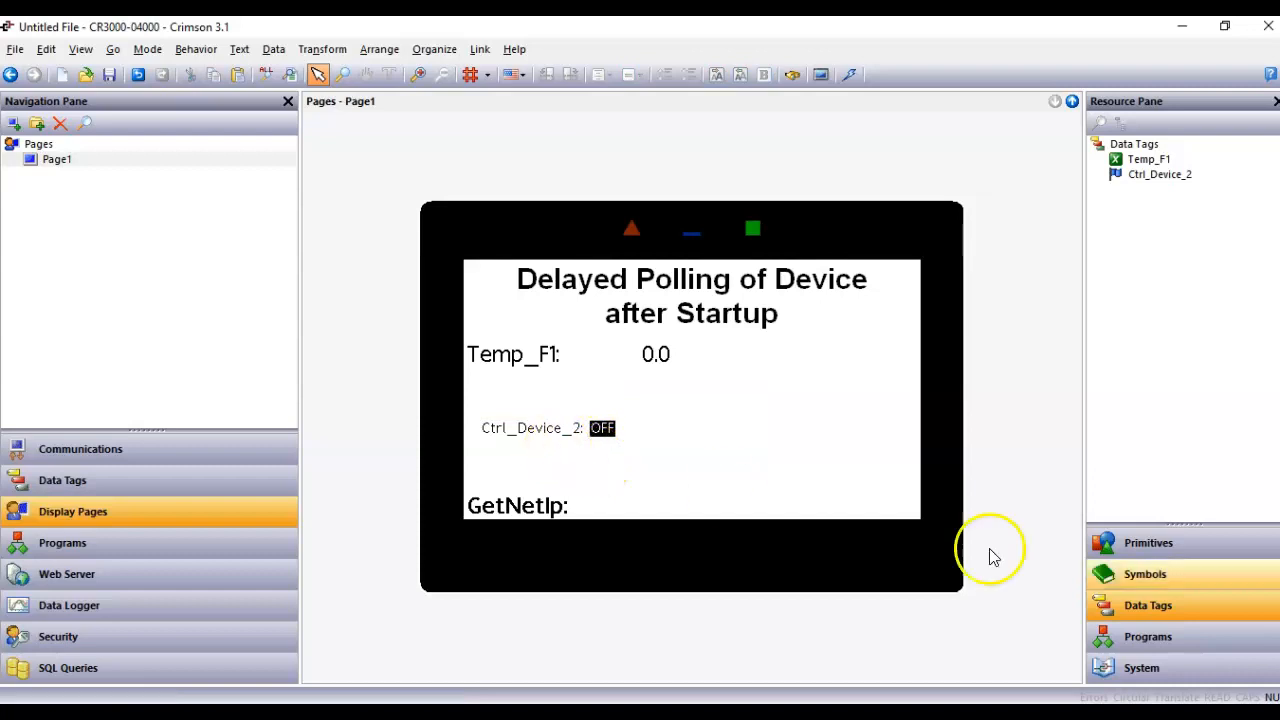
# Place a Standard Toggle 2 from the 2-State Toggles category beside the Ctrl_Device_2 data box.
pyautogui.click(1189, 557)
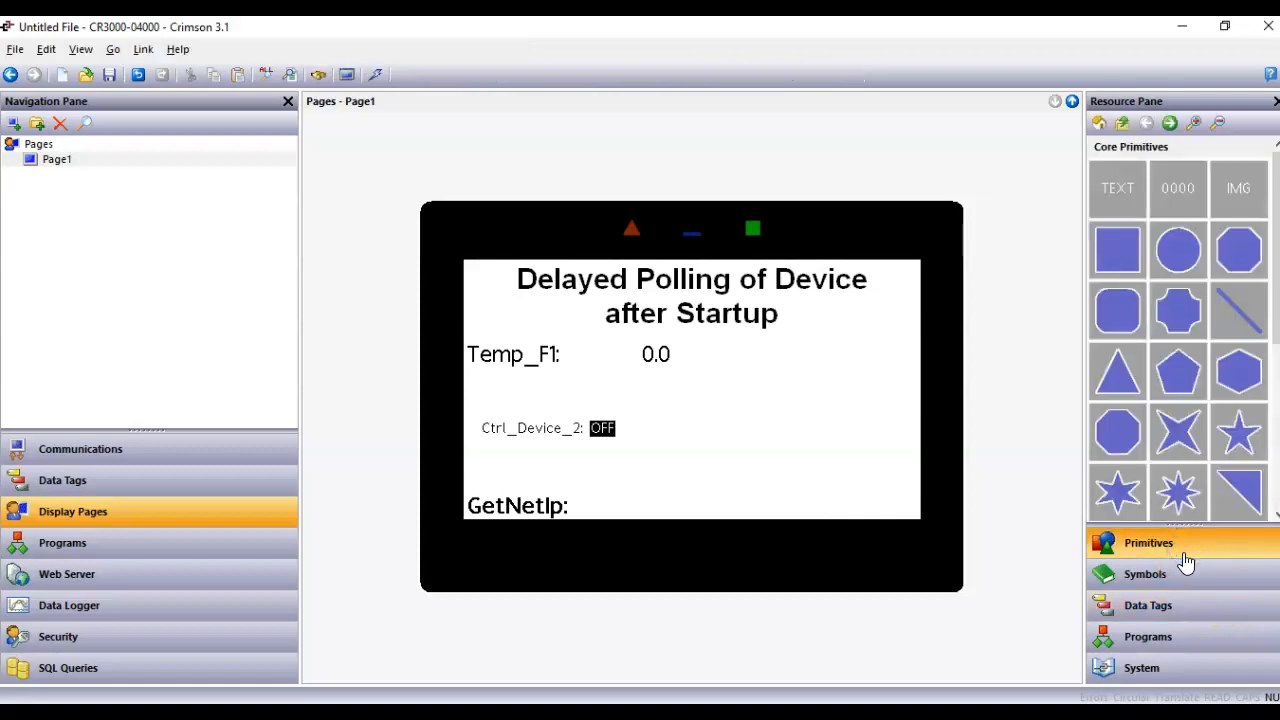
pyautogui.click(1101, 125)
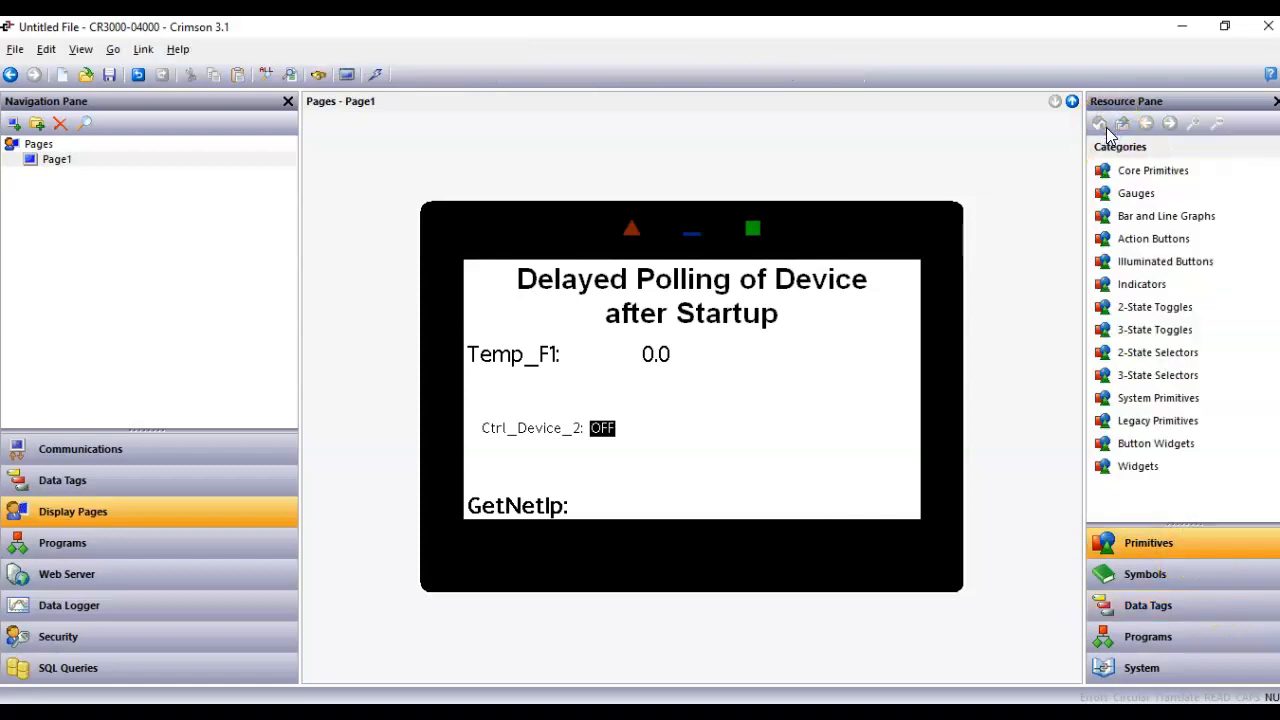
pyautogui.click(1148, 310)
pyautogui.moveTo(1134, 376)
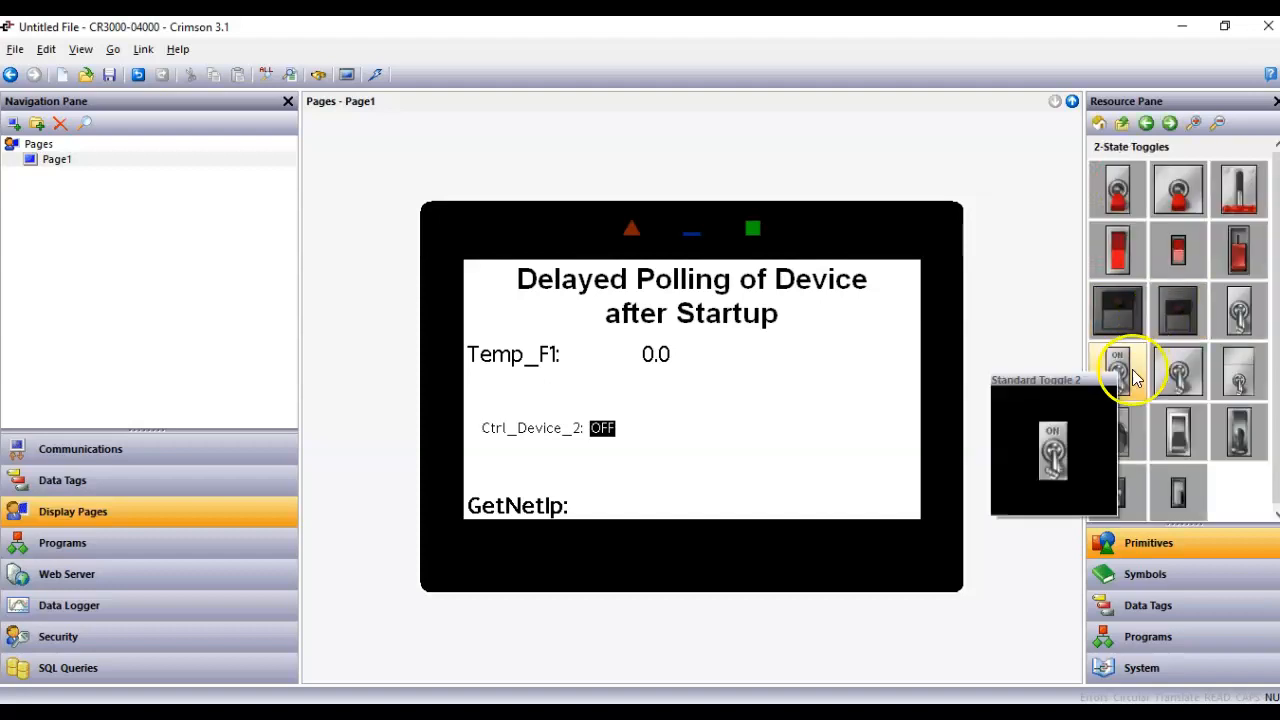
pyautogui.moveTo(1116, 368); pyautogui.dragTo(675, 448)
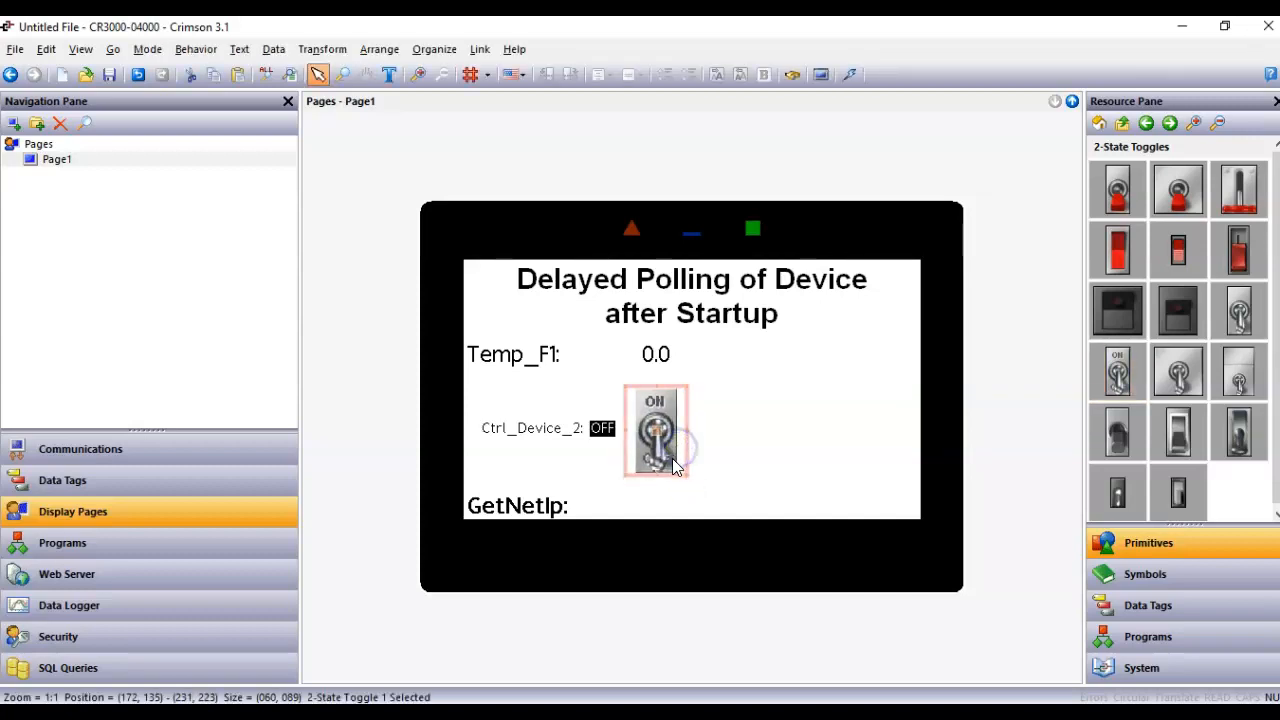
# Open the toggle's properties and set Maintain Aspect to No.
pyautogui.doubleClick(672, 460)
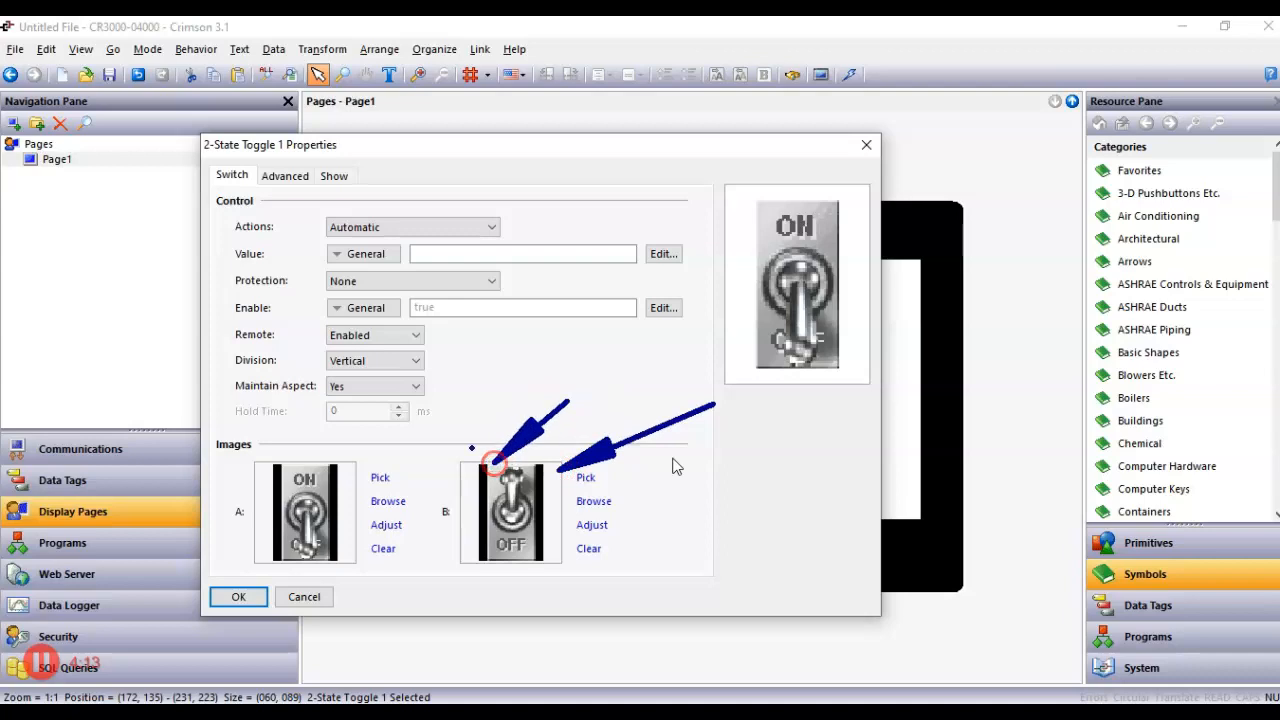
pyautogui.click(353, 391)
pyautogui.click(353, 393)
pyautogui.click(340, 403)
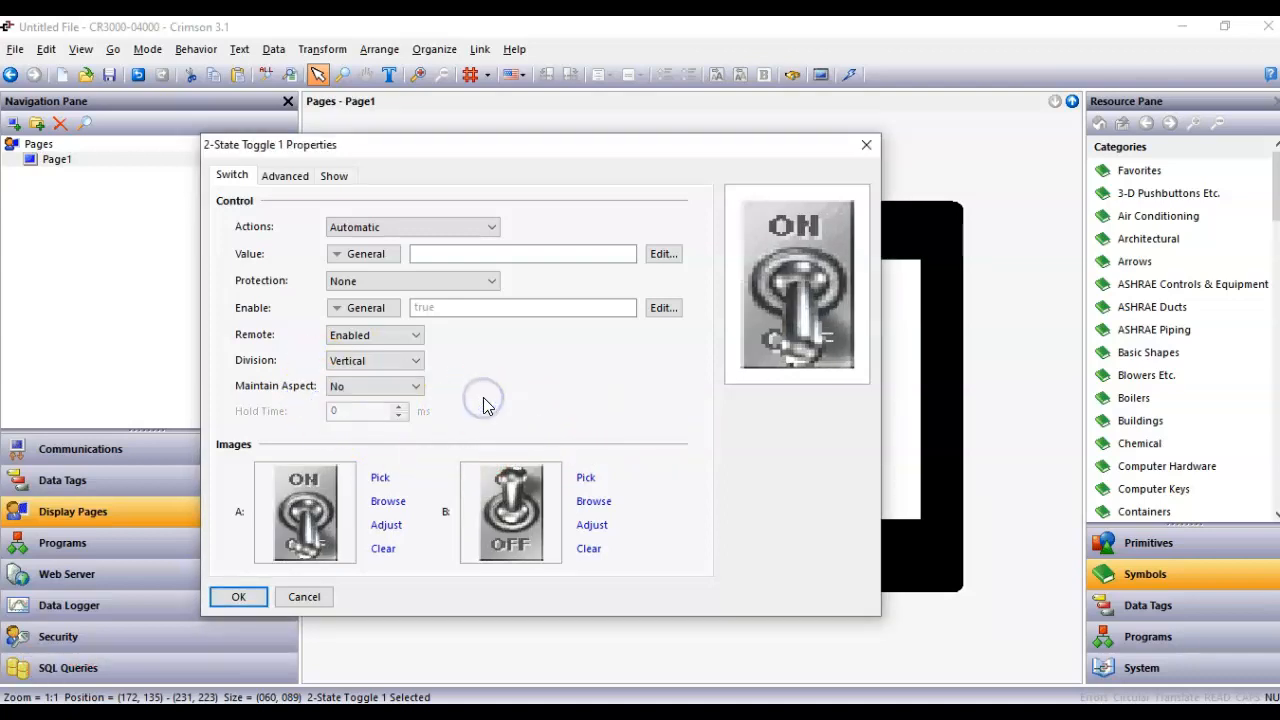
# Assign the Ctrl_Device_2 tag as the toggle's value and accept the properties.
pyautogui.moveTo(525, 307)
pyautogui.mouseDown()
pyautogui.moveTo(505, 387)
pyautogui.moveTo(1092, 592)
pyautogui.moveTo(1216, 620)
pyautogui.moveTo(1164, 636)
pyautogui.mouseUp()
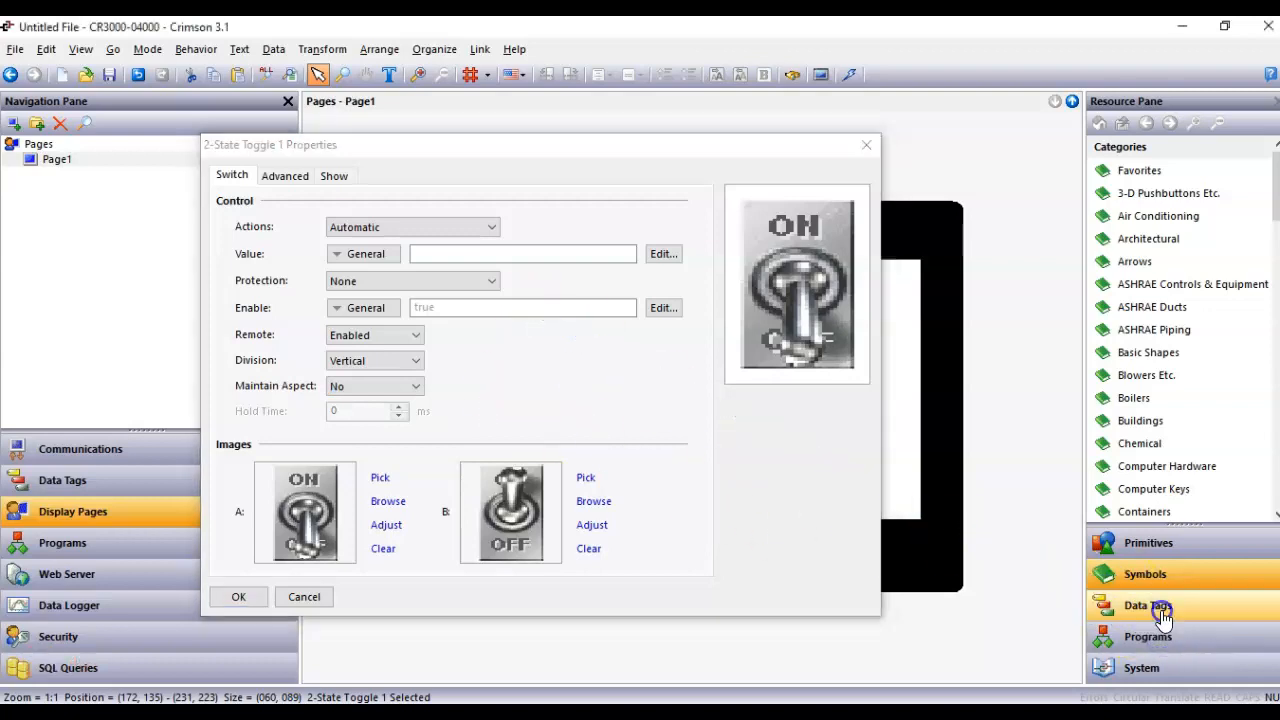
pyautogui.click(1148, 605)
pyautogui.moveTo(1172, 207)
pyautogui.mouseDown()
pyautogui.moveTo(1140, 208)
pyautogui.moveTo(1163, 210)
pyautogui.mouseUp()
pyautogui.moveTo(1112, 168); pyautogui.dragTo(1112, 222)
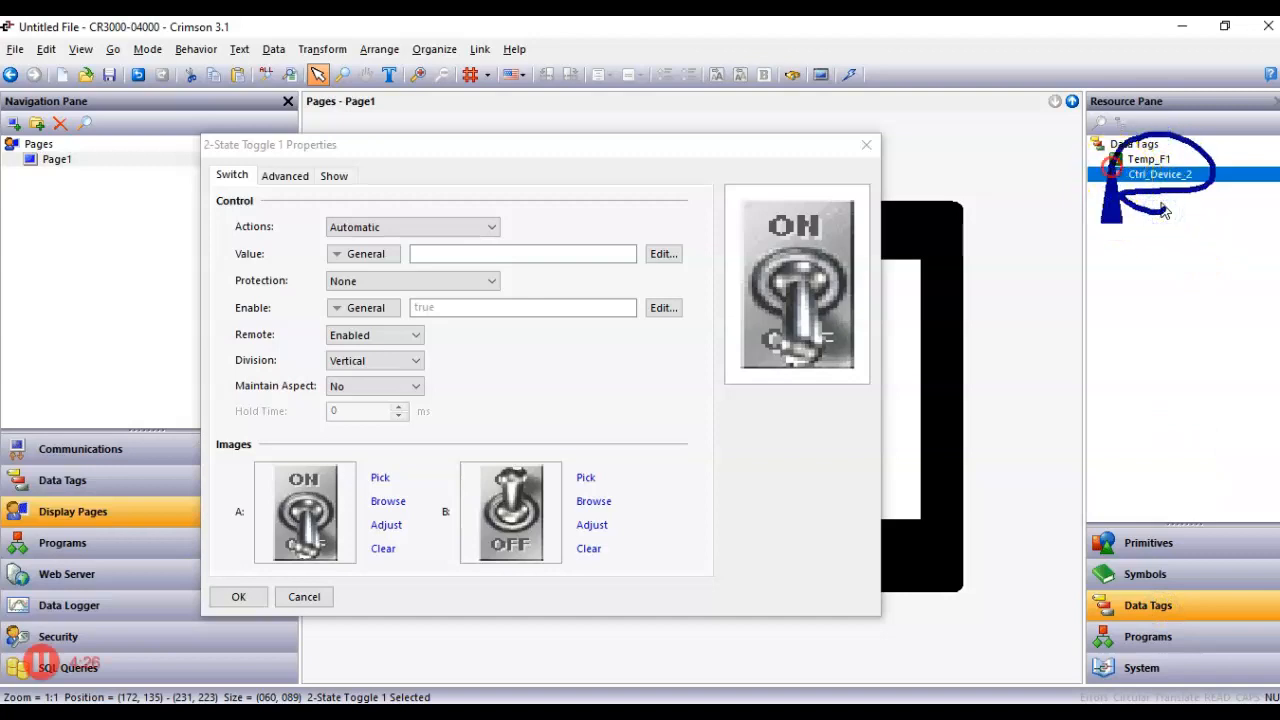
pyautogui.moveTo(1110, 172)
pyautogui.mouseDown()
pyautogui.moveTo(940, 114)
pyautogui.moveTo(512, 210)
pyautogui.moveTo(481, 253)
pyautogui.mouseUp()
pyautogui.press('Escape')
pyautogui.moveTo(1105, 176)
pyautogui.mouseDown()
pyautogui.moveTo(623, 214)
pyautogui.moveTo(571, 256)
pyautogui.mouseUp()
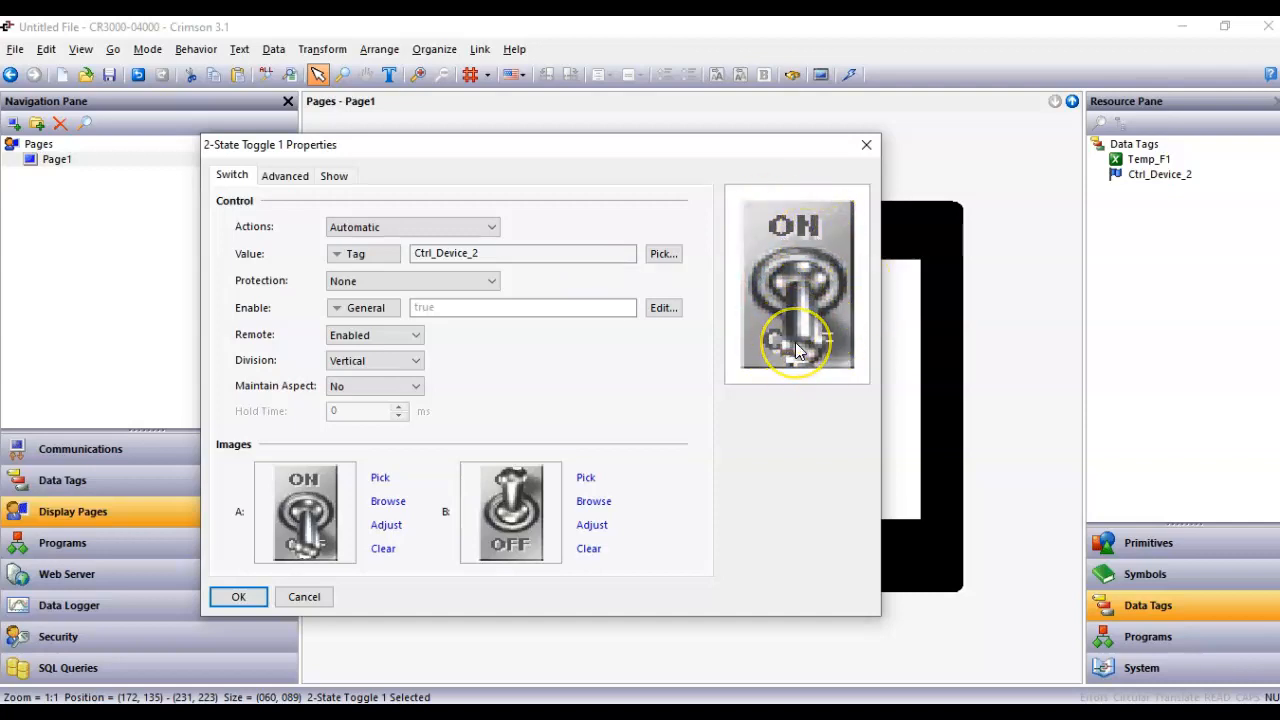
pyautogui.click(239, 597)
pyautogui.click(808, 480)
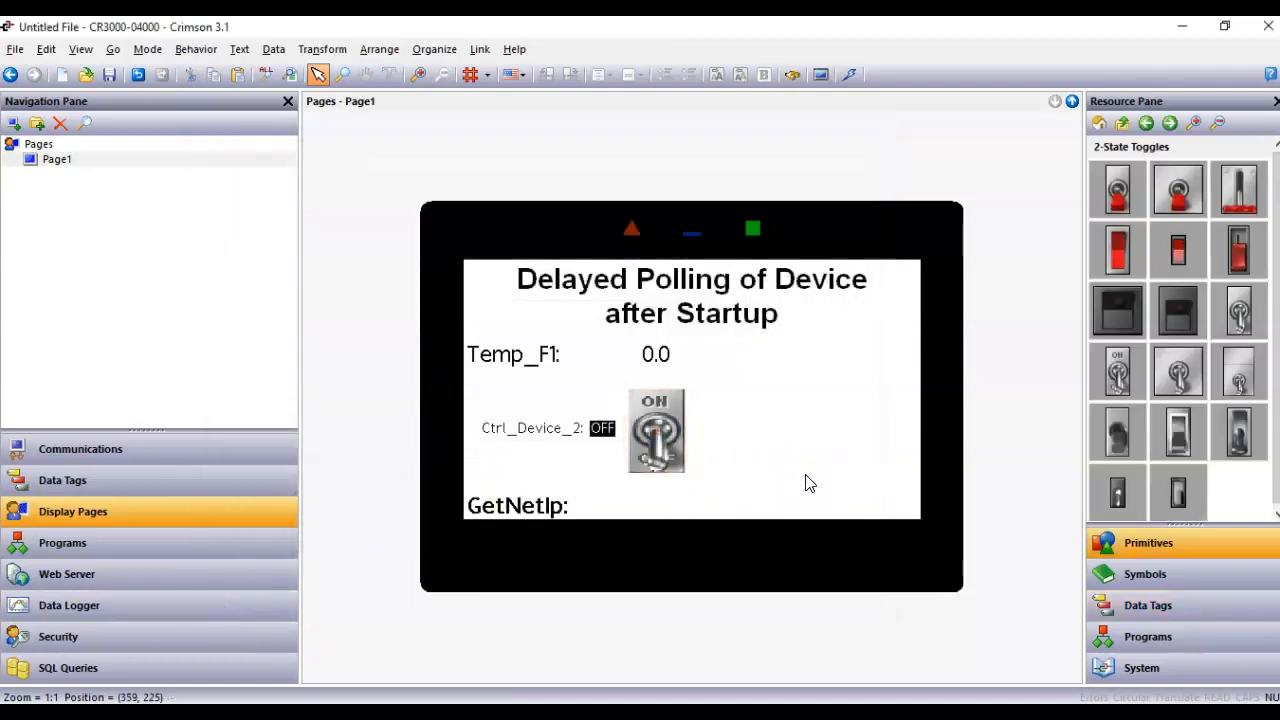
# Download the database to the device and bring up its web server page beside the simulated temperature inputs page in the browser.
pyautogui.click(851, 75)
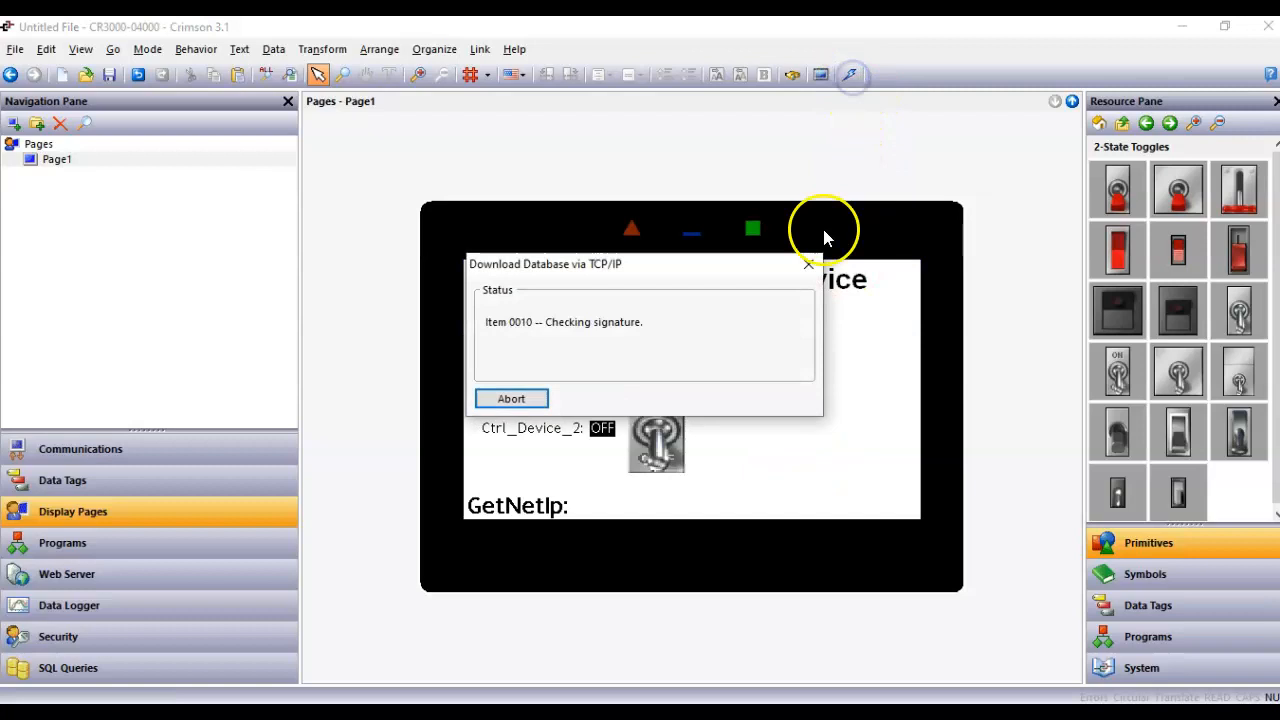
pyautogui.moveTo(579, 712)
pyautogui.click(529, 661)
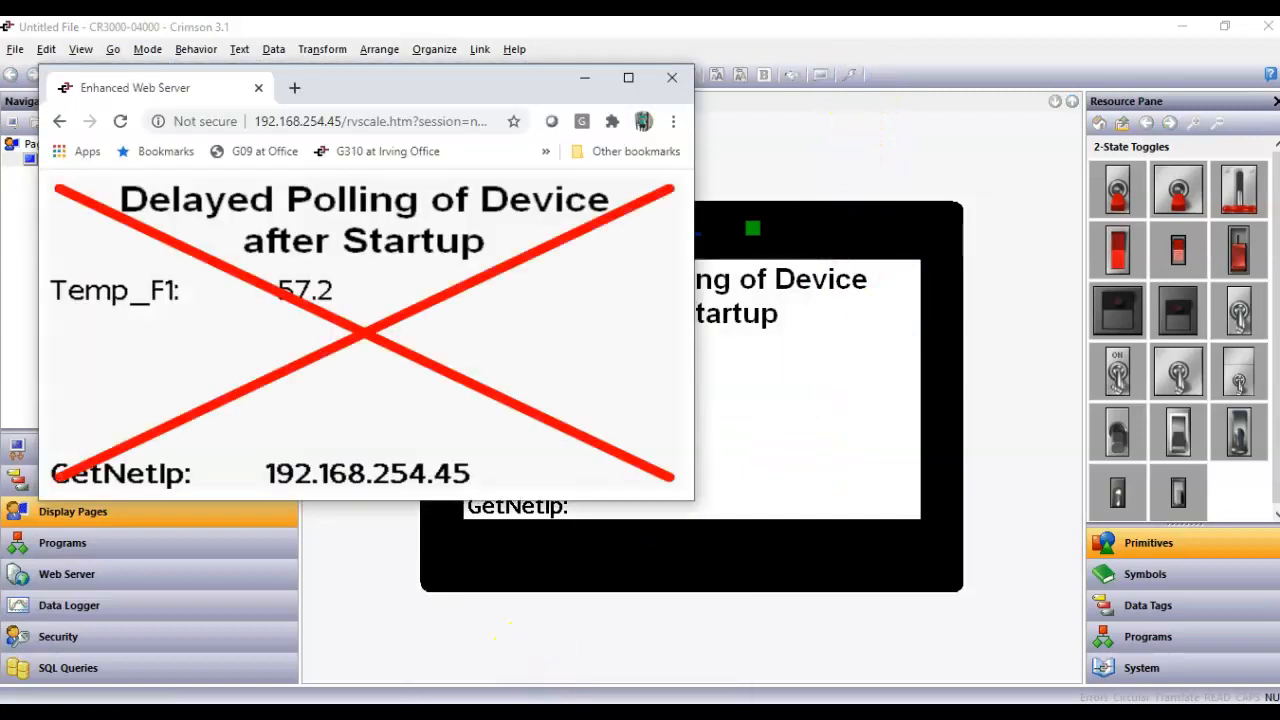
pyautogui.click(660, 642)
pyautogui.click(508, 347)
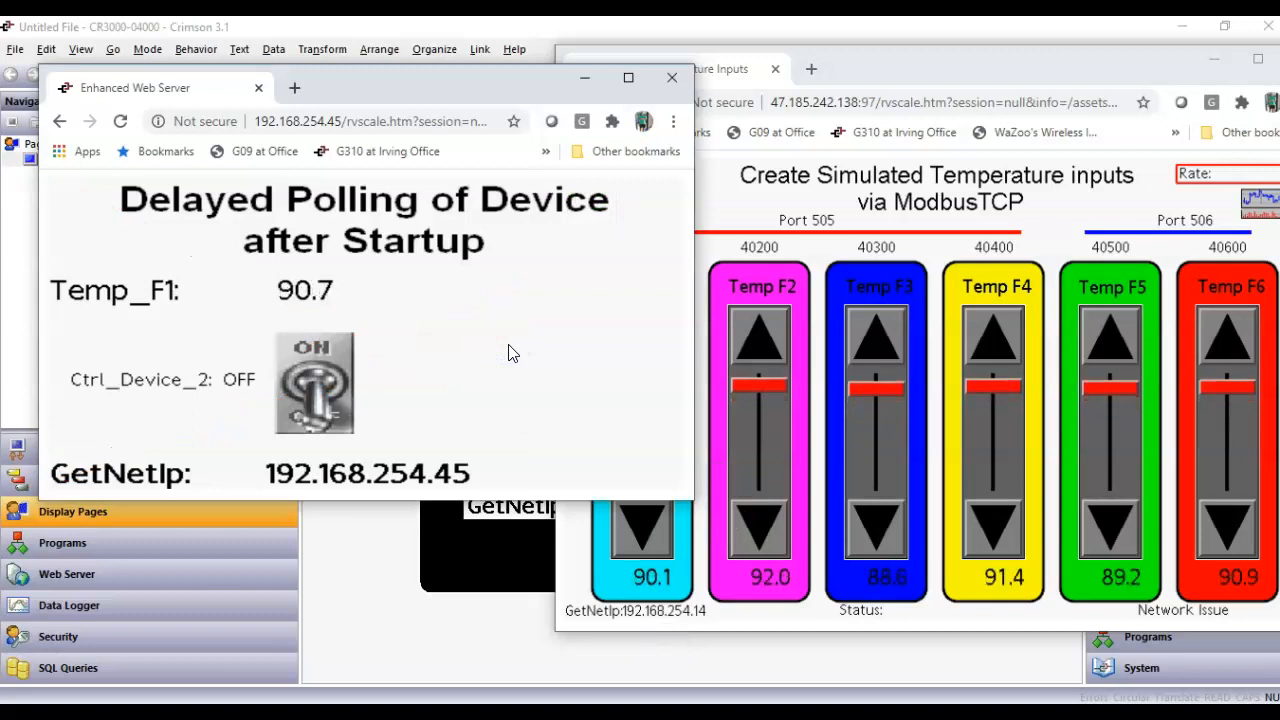
# Test device polling by switching the Ctrl_Device_2 toggle on and off repeatedly while checking the Temp_F1 reading.
pyautogui.click(316, 350)
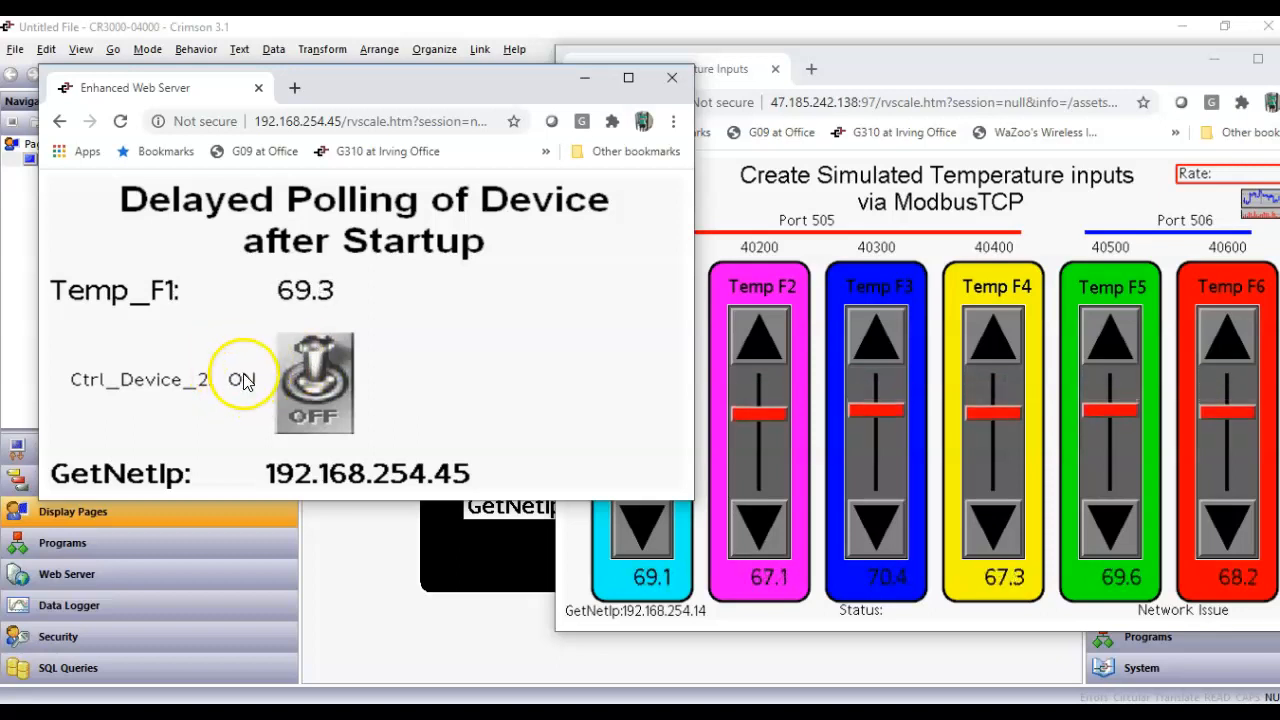
pyautogui.click(325, 352)
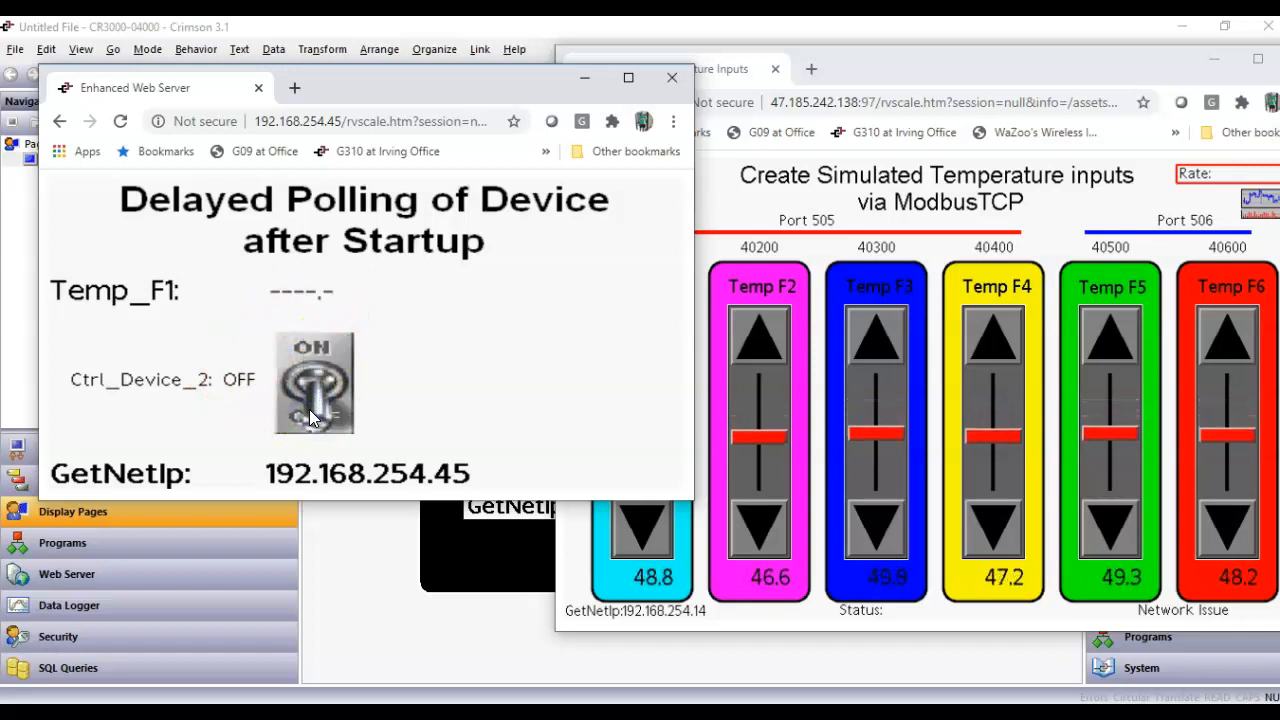
pyautogui.click(311, 358)
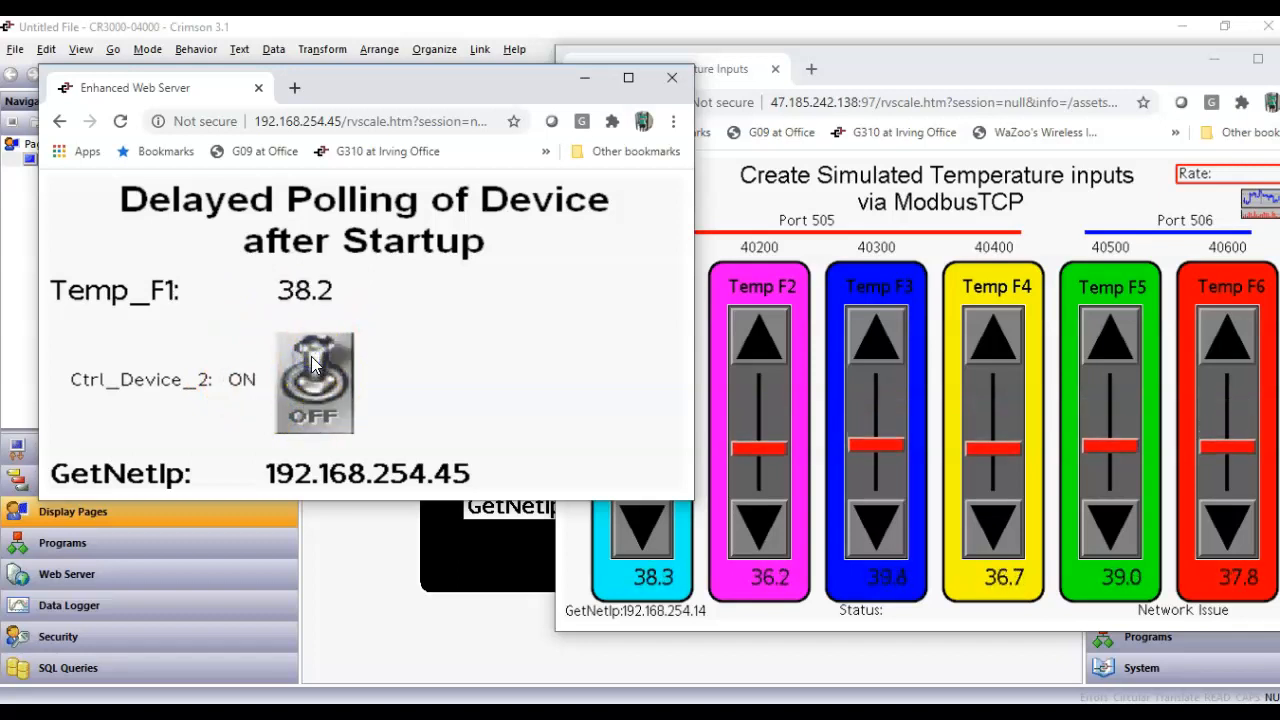
pyautogui.click(318, 405)
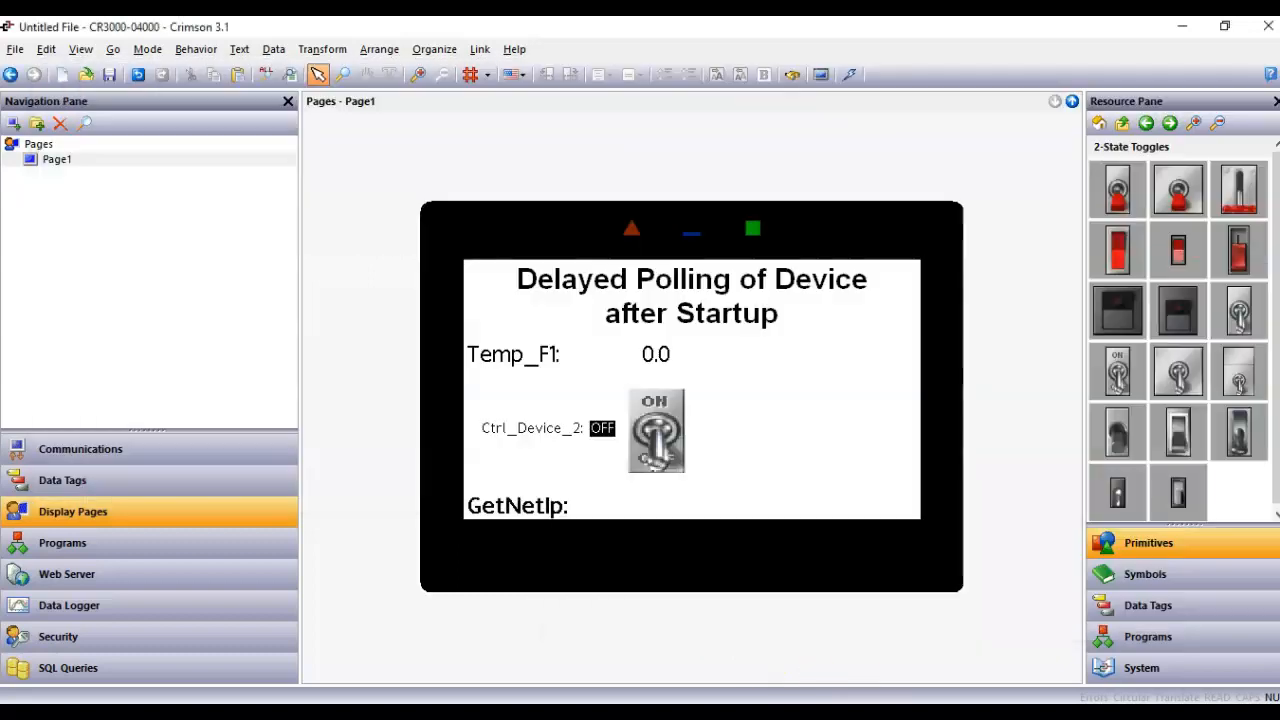
# Return to Crimson and examine the Enable Device options in the communication settings of the G09_23 device.
pyautogui.click(143, 449)
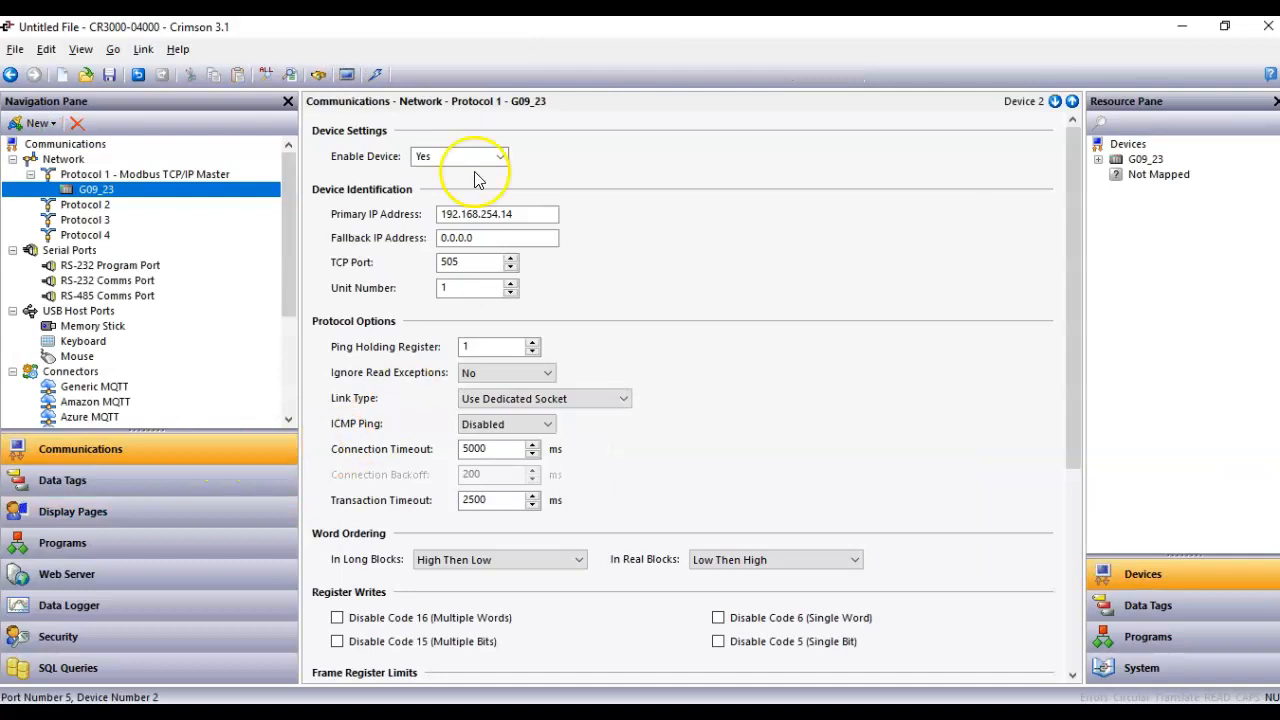
pyautogui.click(448, 157)
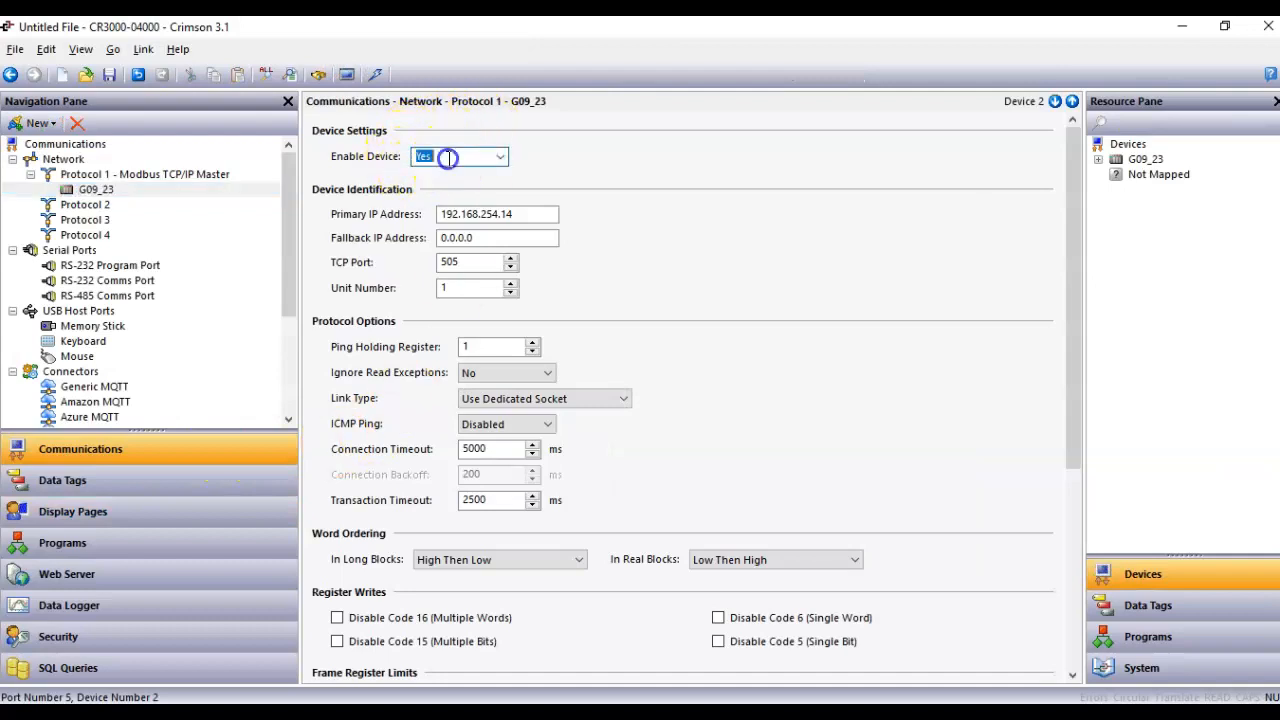
pyautogui.click(493, 160)
pyautogui.click(502, 158)
pyautogui.click(491, 187)
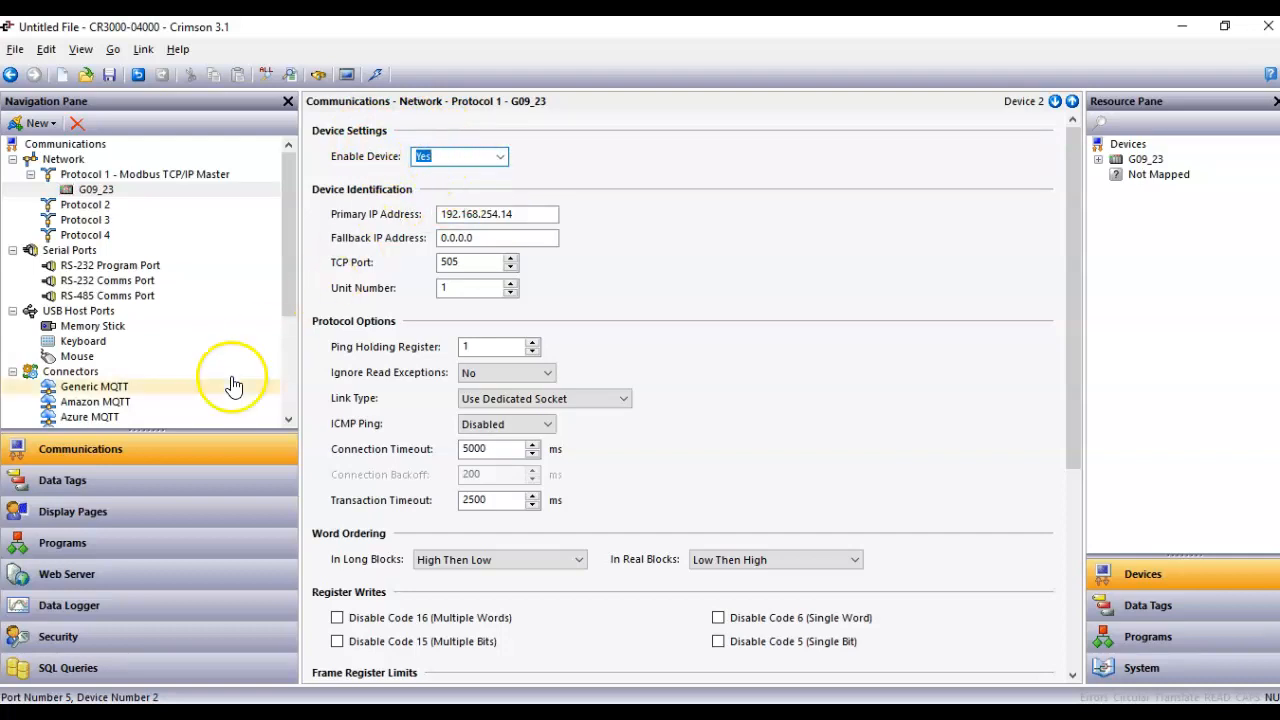
# Set the display pages' global On Startup action to the system function ControlDevice(2, 0).
pyautogui.click(155, 510)
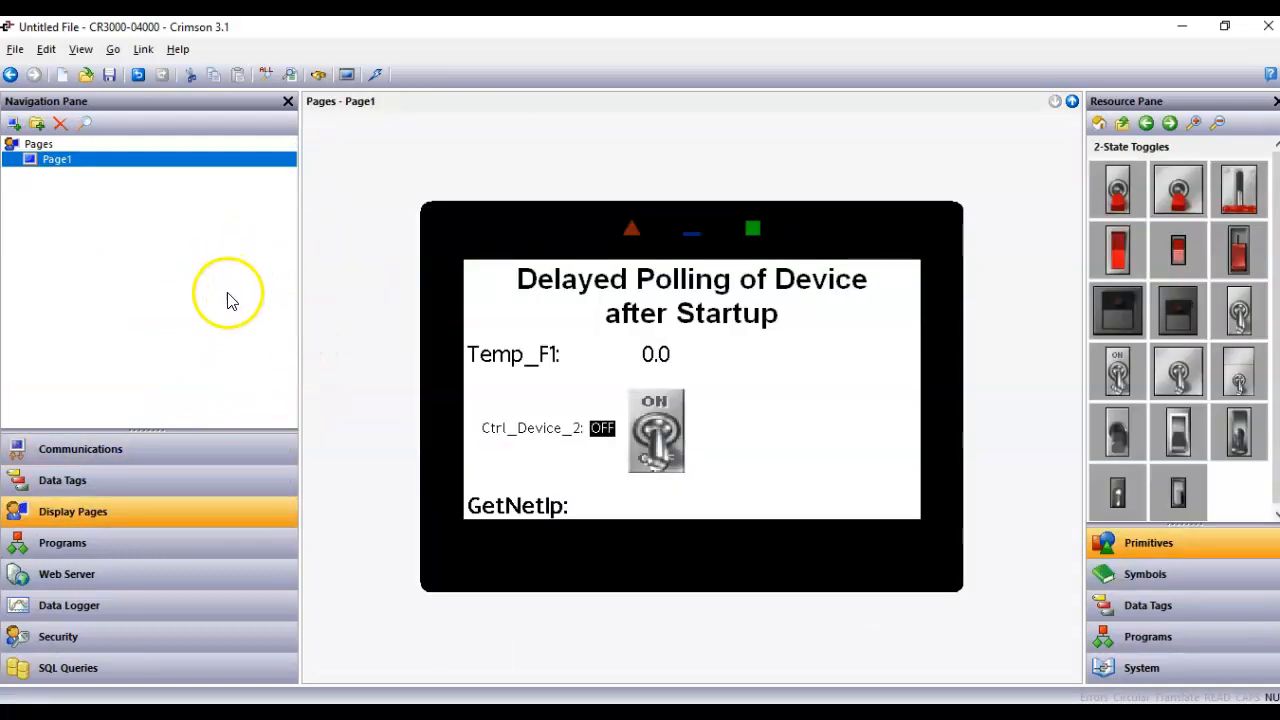
pyautogui.click(38, 144)
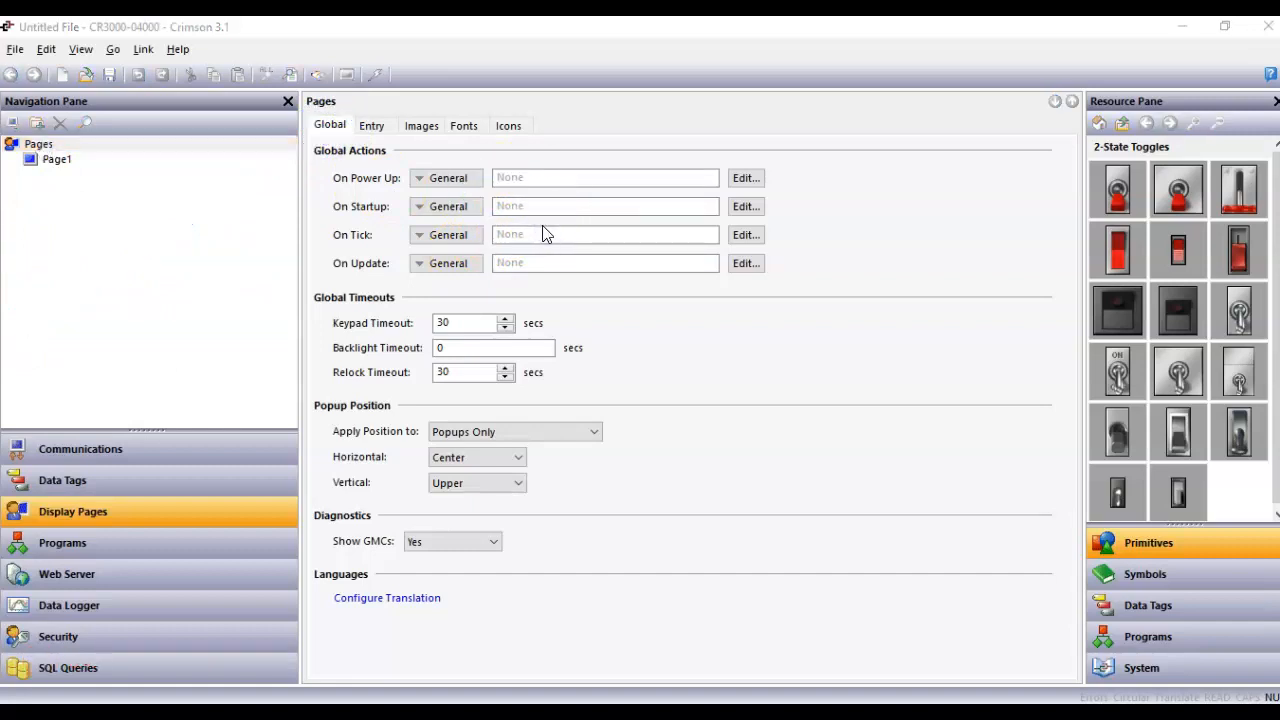
pyautogui.click(1185, 680)
pyautogui.click(1220, 285)
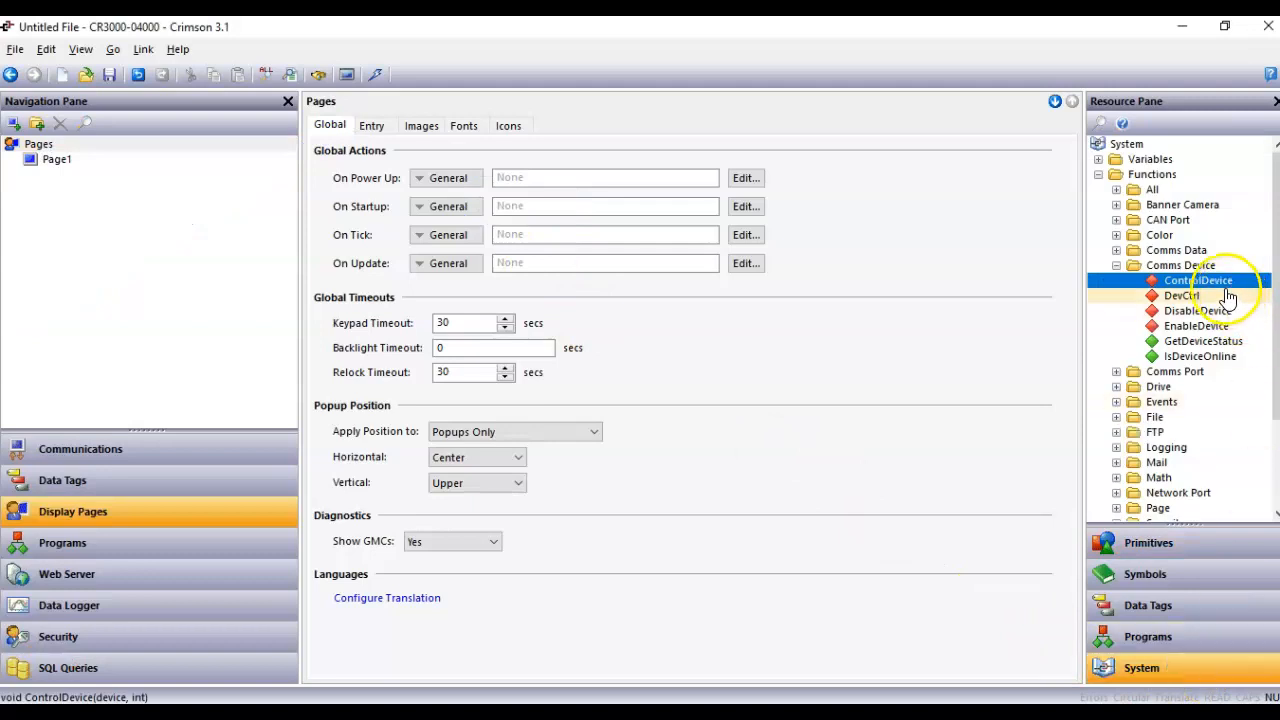
pyautogui.moveTo(1220, 285); pyautogui.dragTo(617, 208)
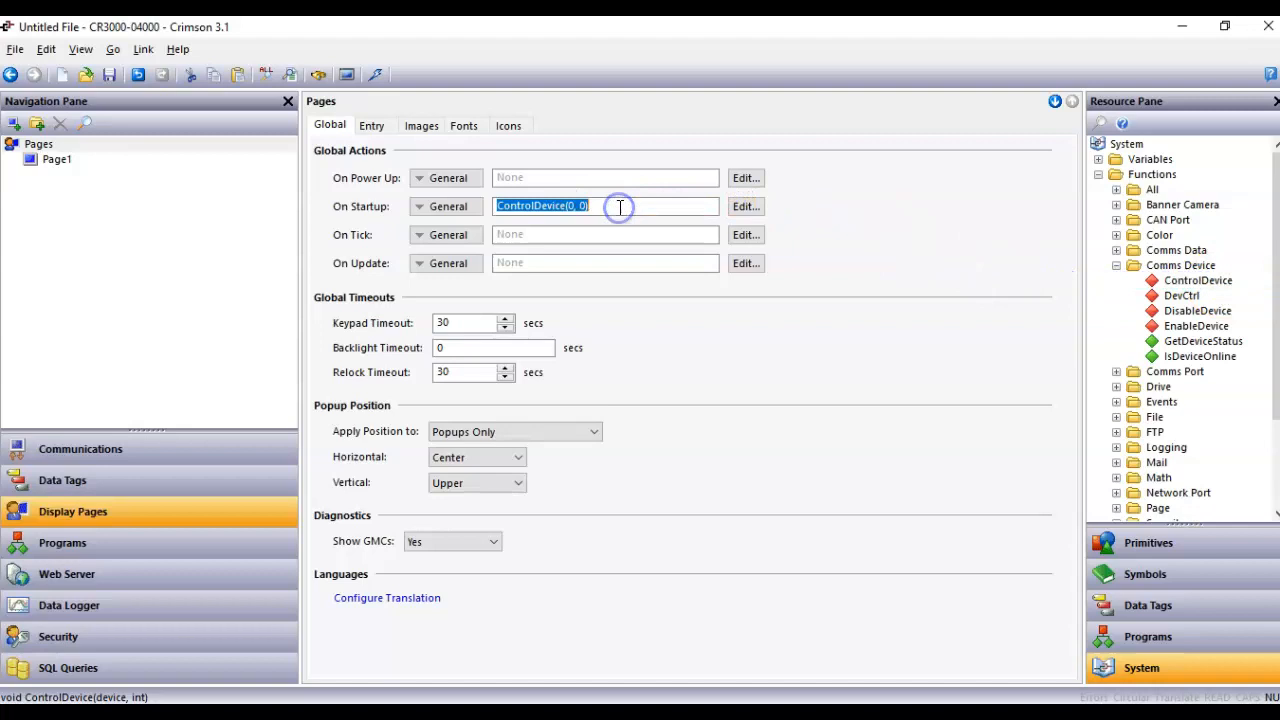
pyautogui.click(572, 204)
# Switch the Ctrl_Device_2 toggle on in the browser's web server page, check Temp_F1, and return to Crimson.
pyautogui.click(551, 677)
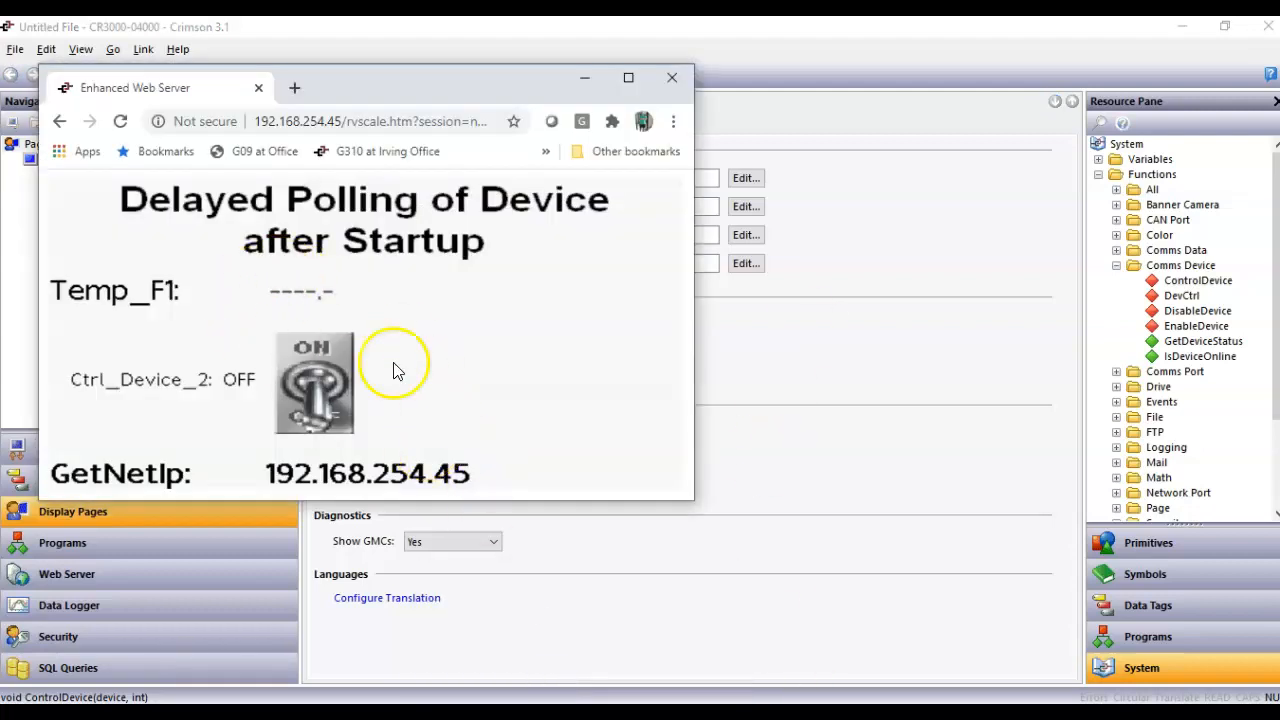
pyautogui.click(331, 402)
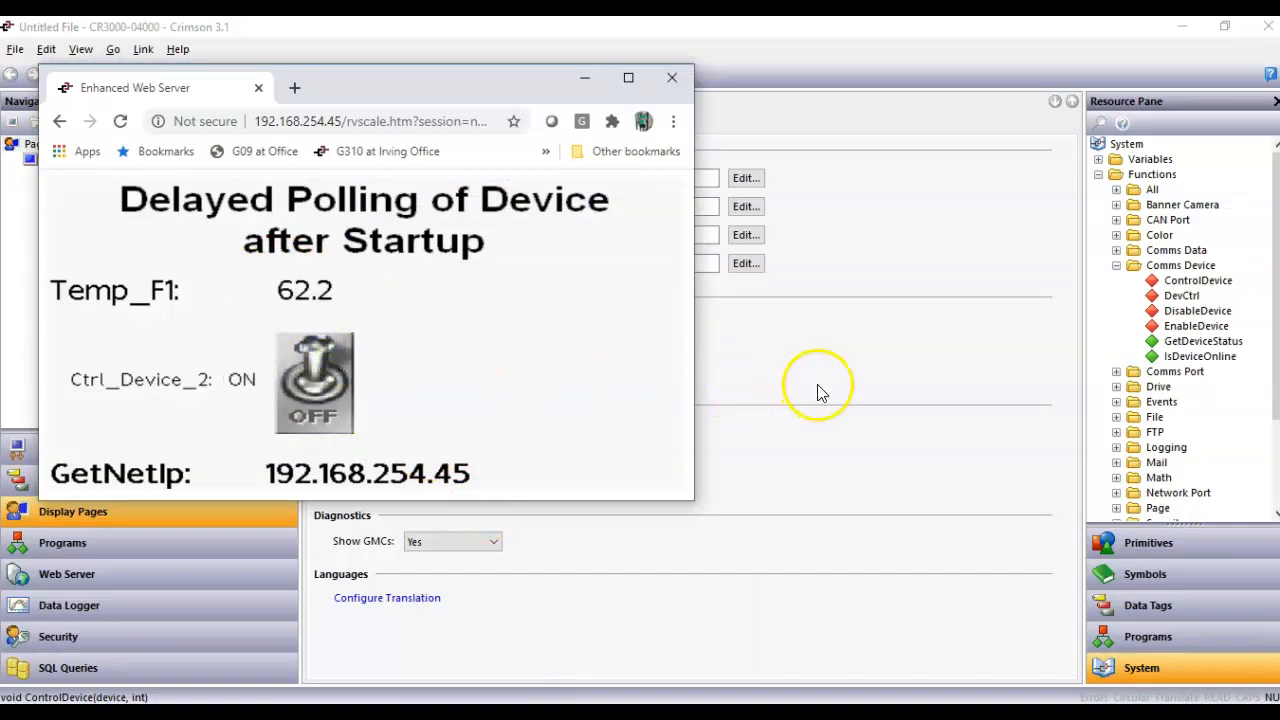
pyautogui.click(800, 181)
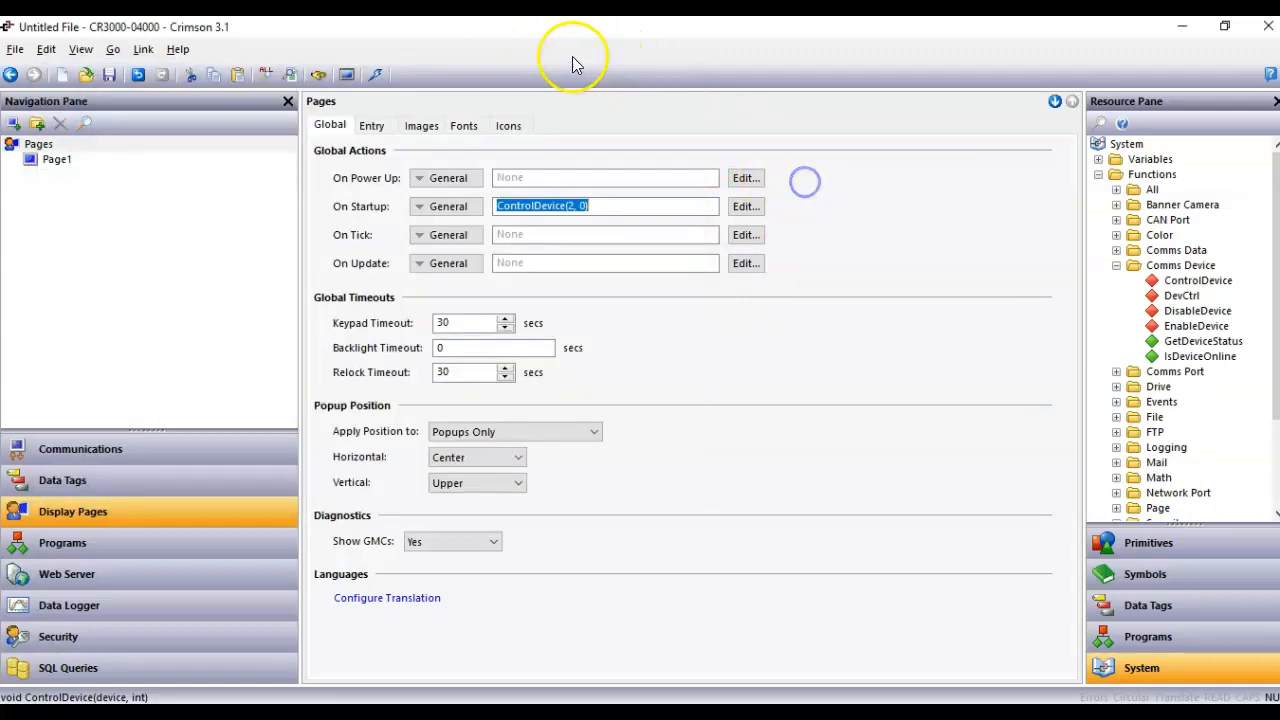
# Download the updated database and test polling by repeatedly switching the Ctrl_Device_2 toggle on and off on the web server page.
pyautogui.click(374, 77)
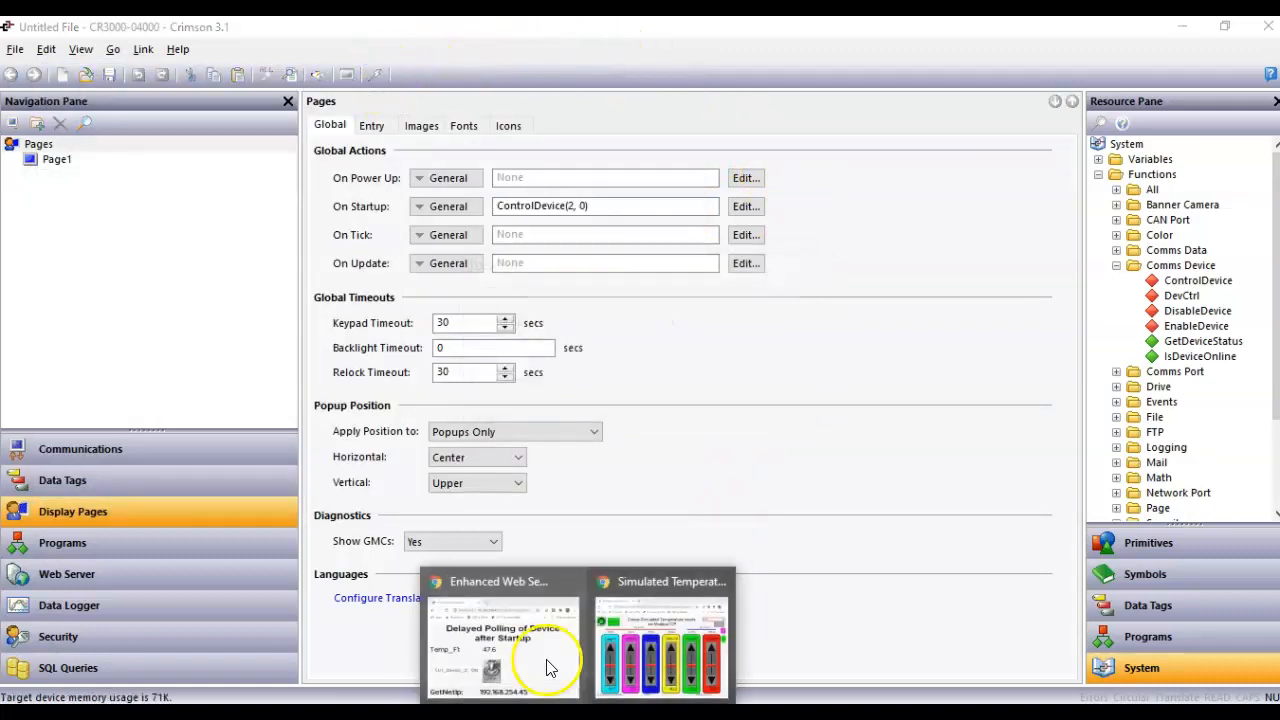
pyautogui.click(527, 632)
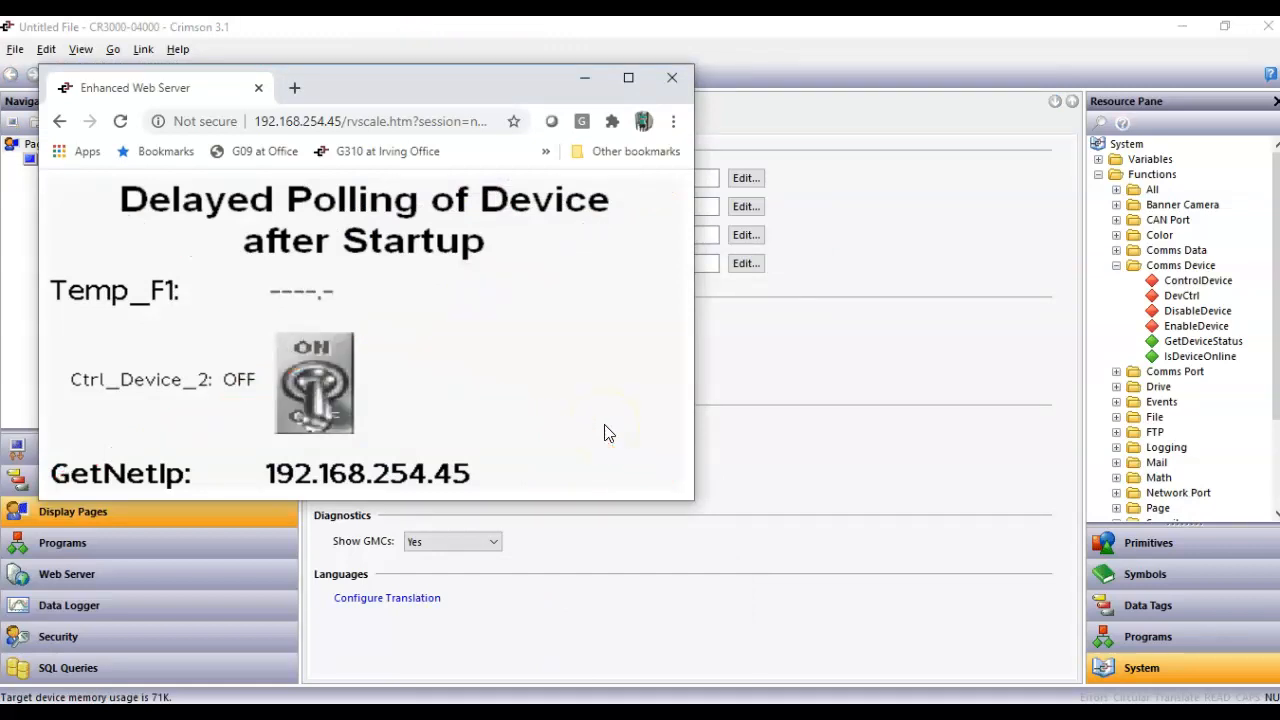
pyautogui.click(308, 349)
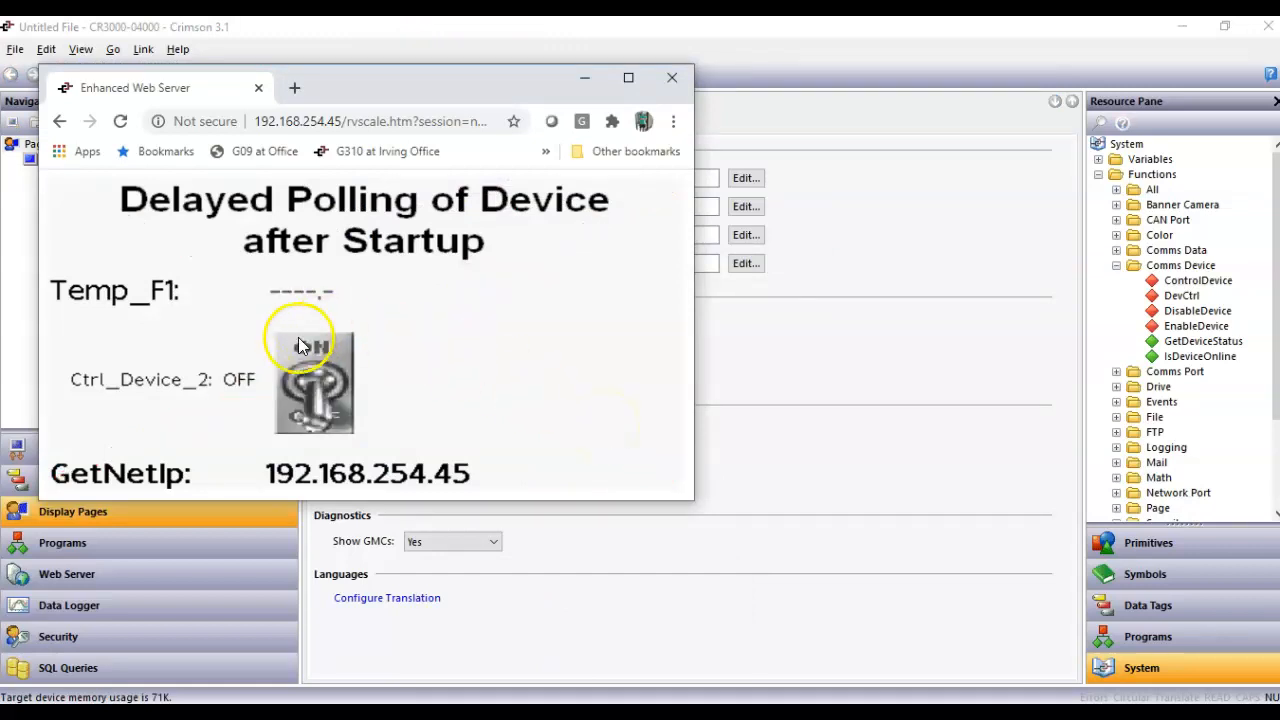
pyautogui.click(316, 418)
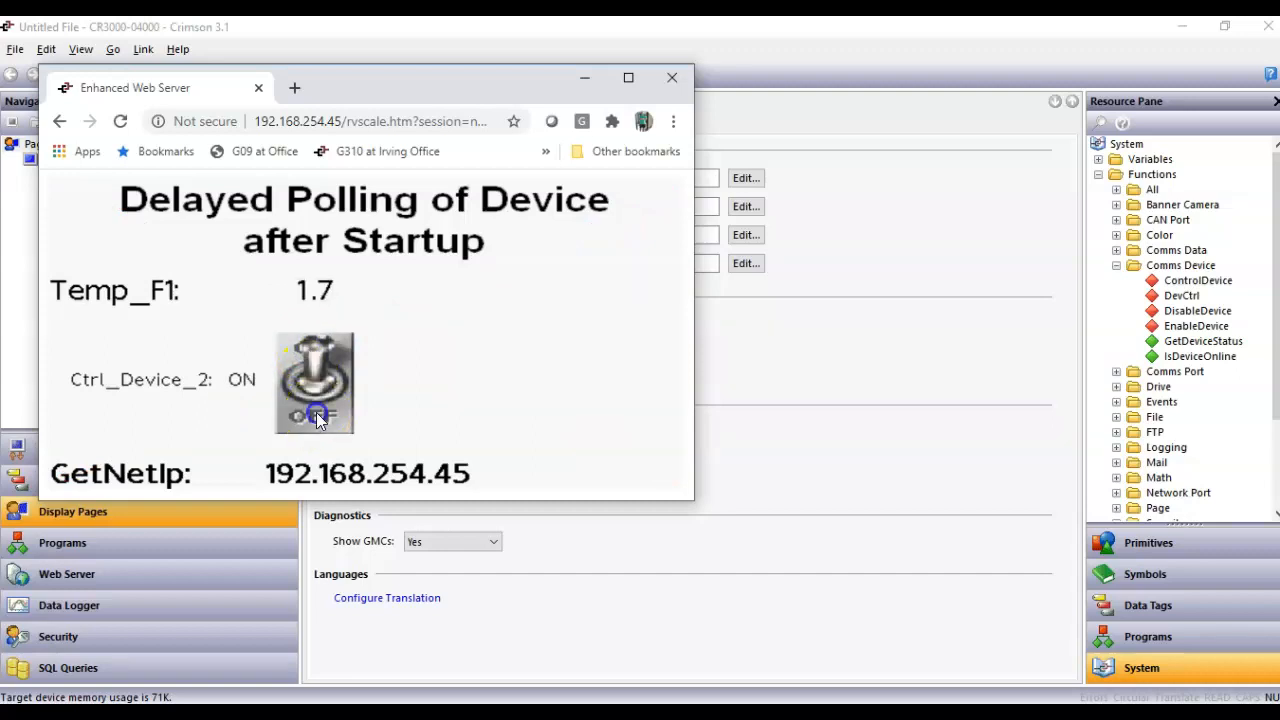
pyautogui.click(314, 356)
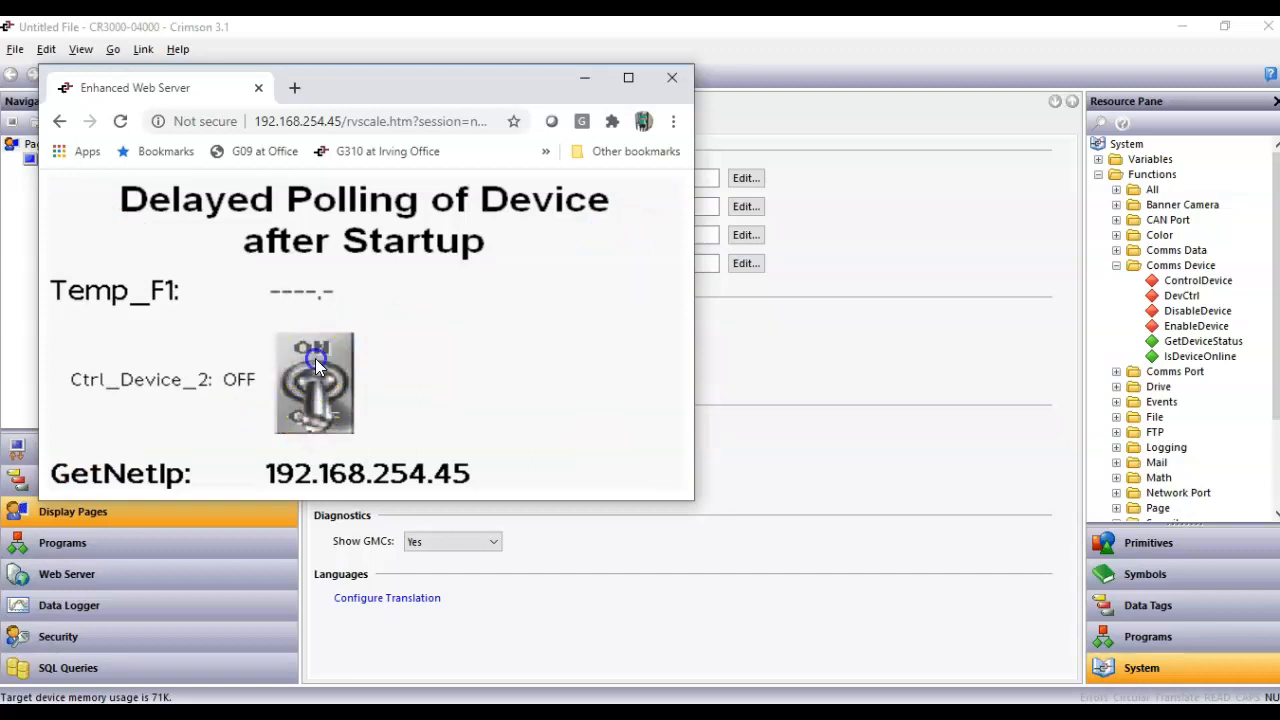
pyautogui.click(321, 414)
pyautogui.click(313, 347)
pyautogui.click(313, 415)
pyautogui.click(307, 351)
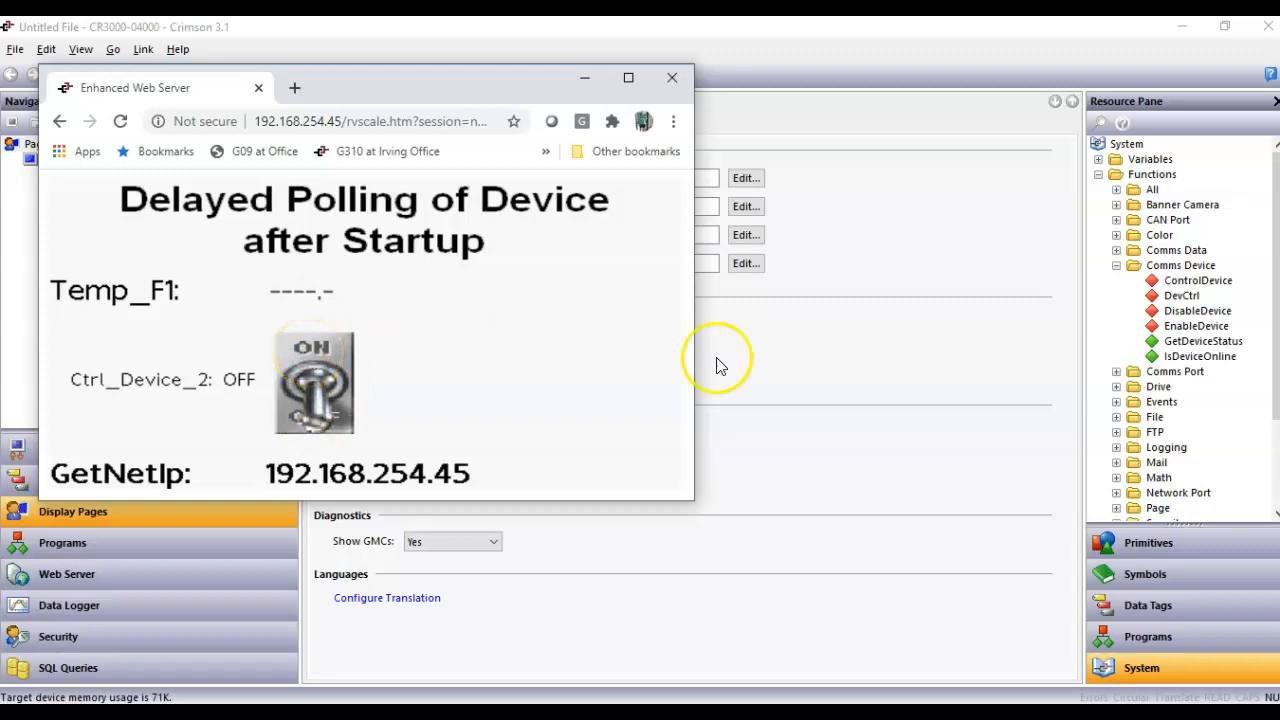
pyautogui.click(898, 393)
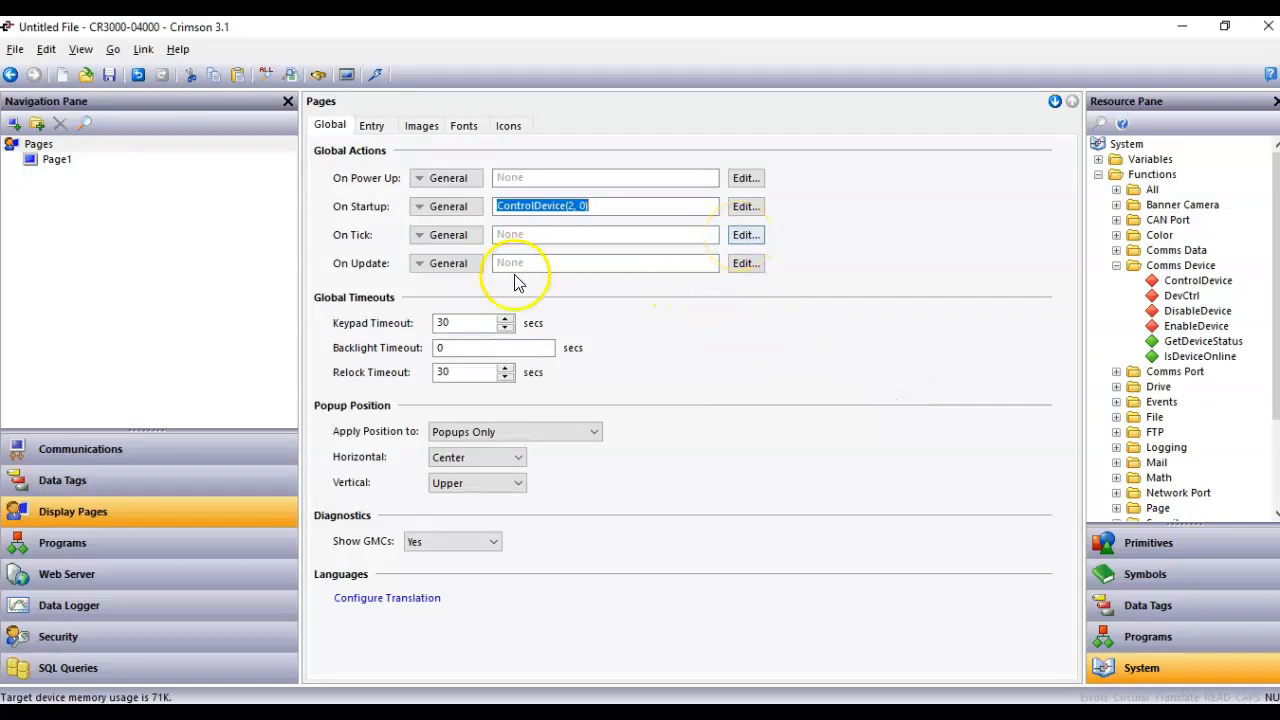
# Begin Program1's code with the condition if (MyCounter >= 10), an opening brace and the comment //Turn on Device.
pyautogui.click(155, 557)
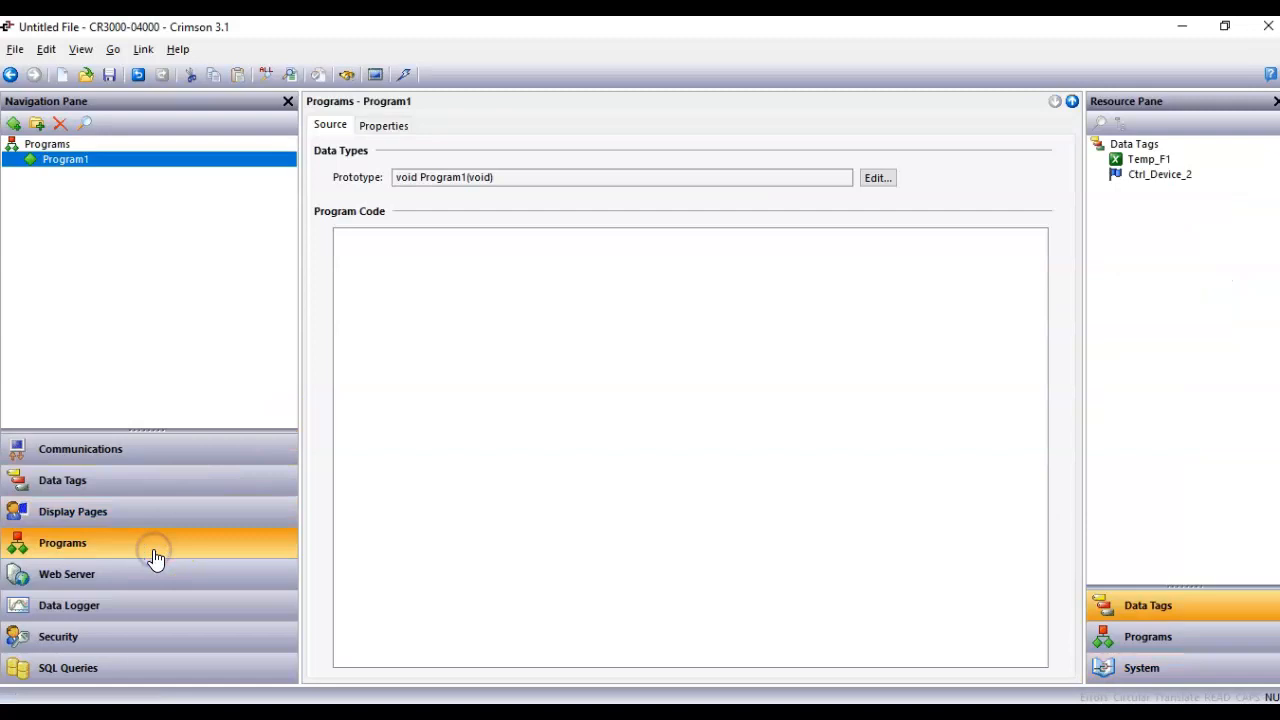
pyautogui.click(632, 430)
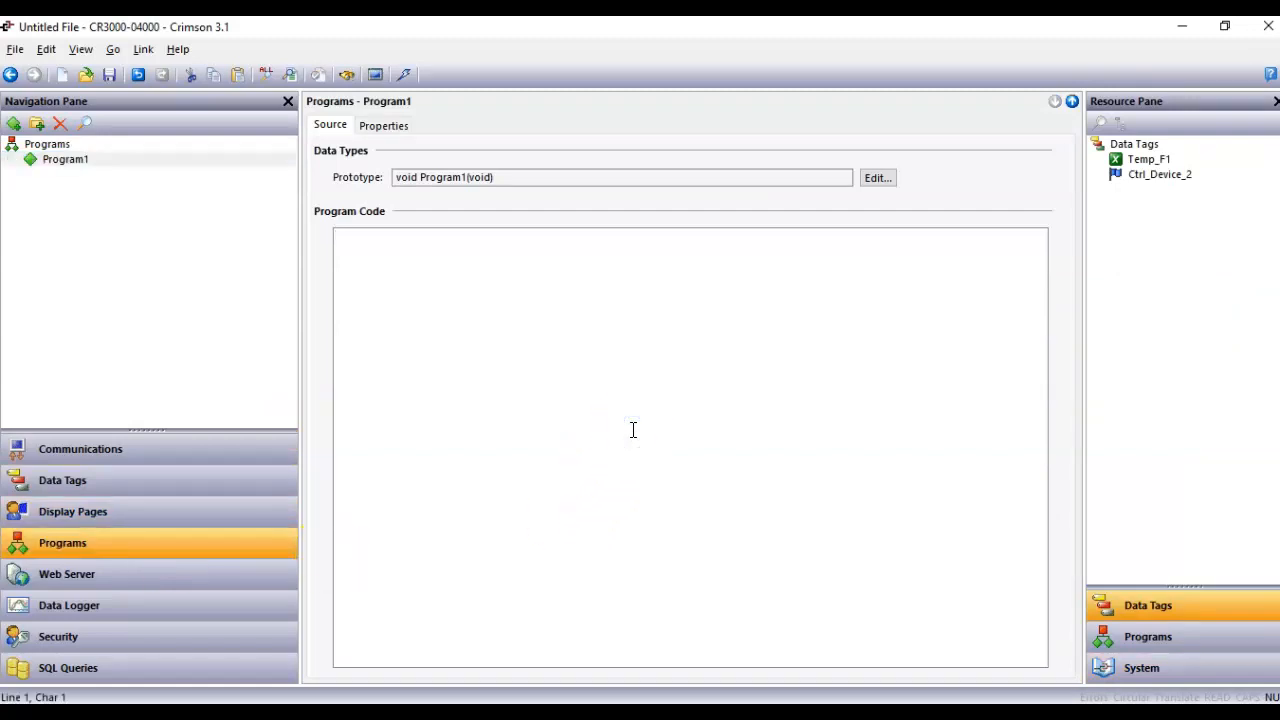
pyautogui.write('if (MyCounter >= 10')
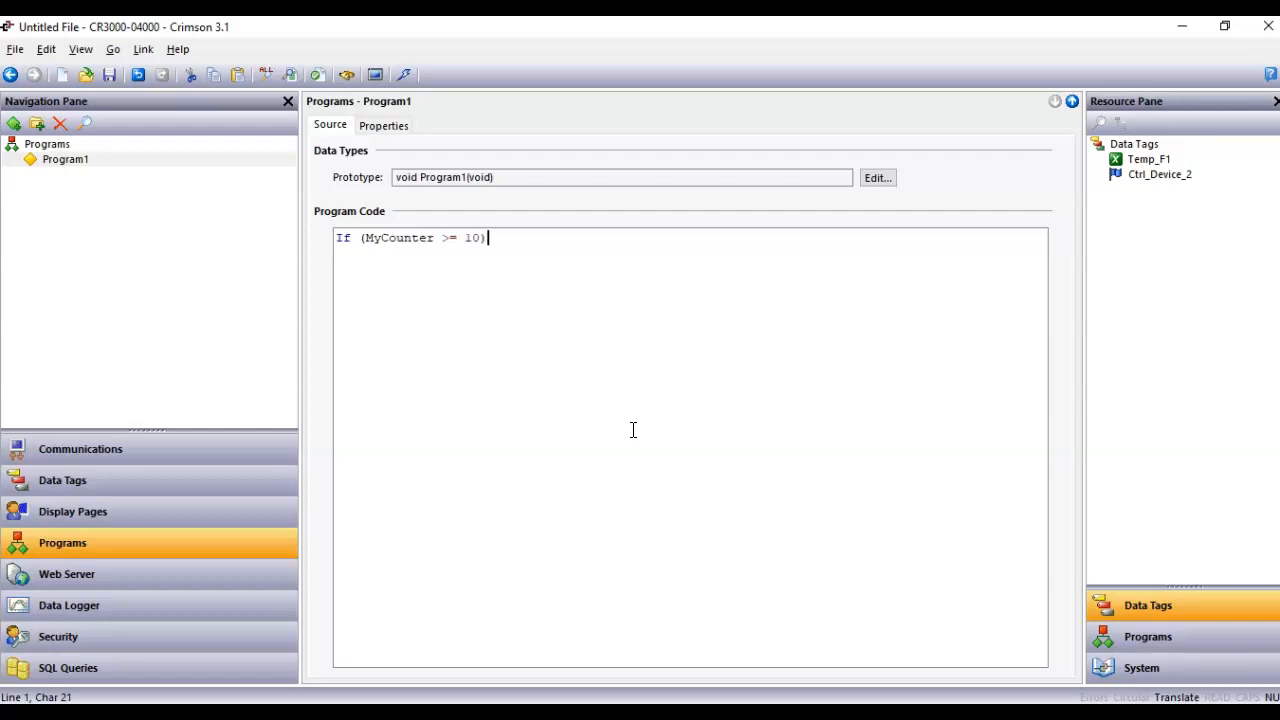
pyautogui.press('Return')
pyautogui.write('//Turn on Device')
# Insert the ControlDevice system function below the comment in Program1 and complete it as ControlDevice(2,1);.
pyautogui.click(1162, 668)
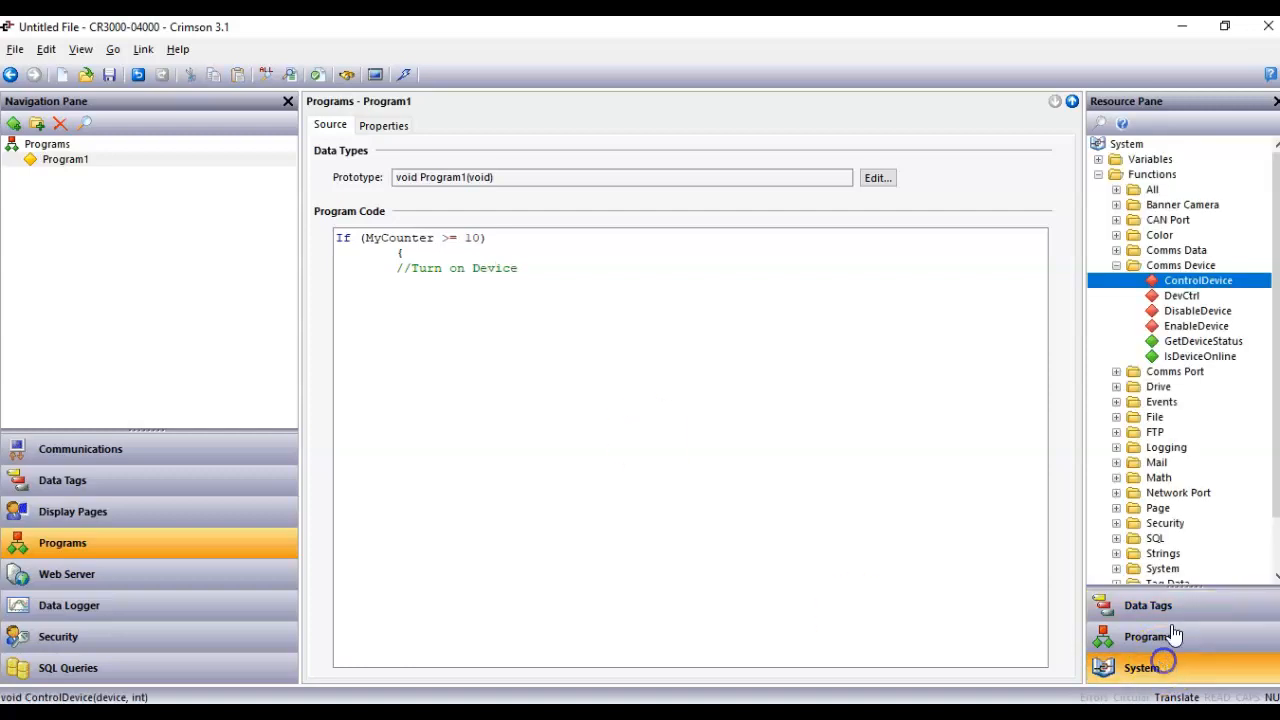
pyautogui.moveTo(1190, 290); pyautogui.dragTo(622, 306)
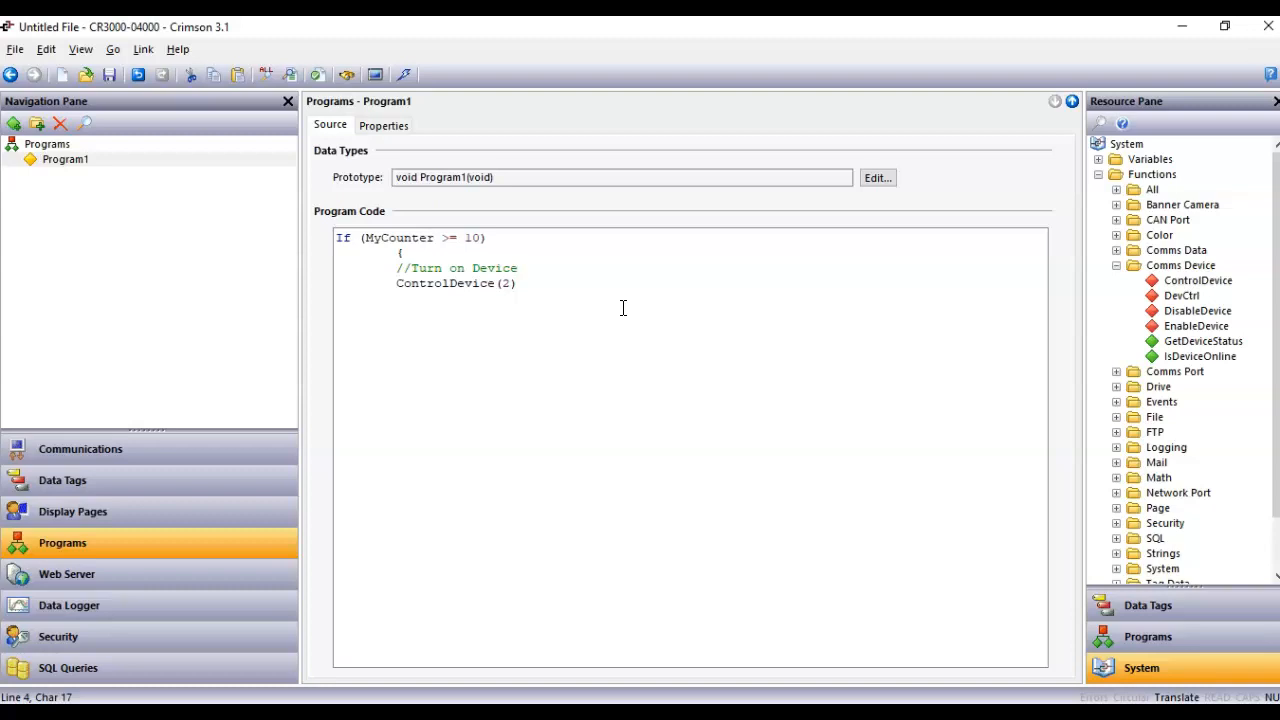
pyautogui.write('2, 1')
pyautogui.click(525, 284)
pyautogui.press('BackSpace')
pyautogui.click(556, 287)
pyautogui.write(';')
# Close the if block, add MyCounter = MyCounter + 1; and translate Program1, creating MyCounter as a one-item integer tag.
pyautogui.press('Return')
pyautogui.write('nter = MyCo')
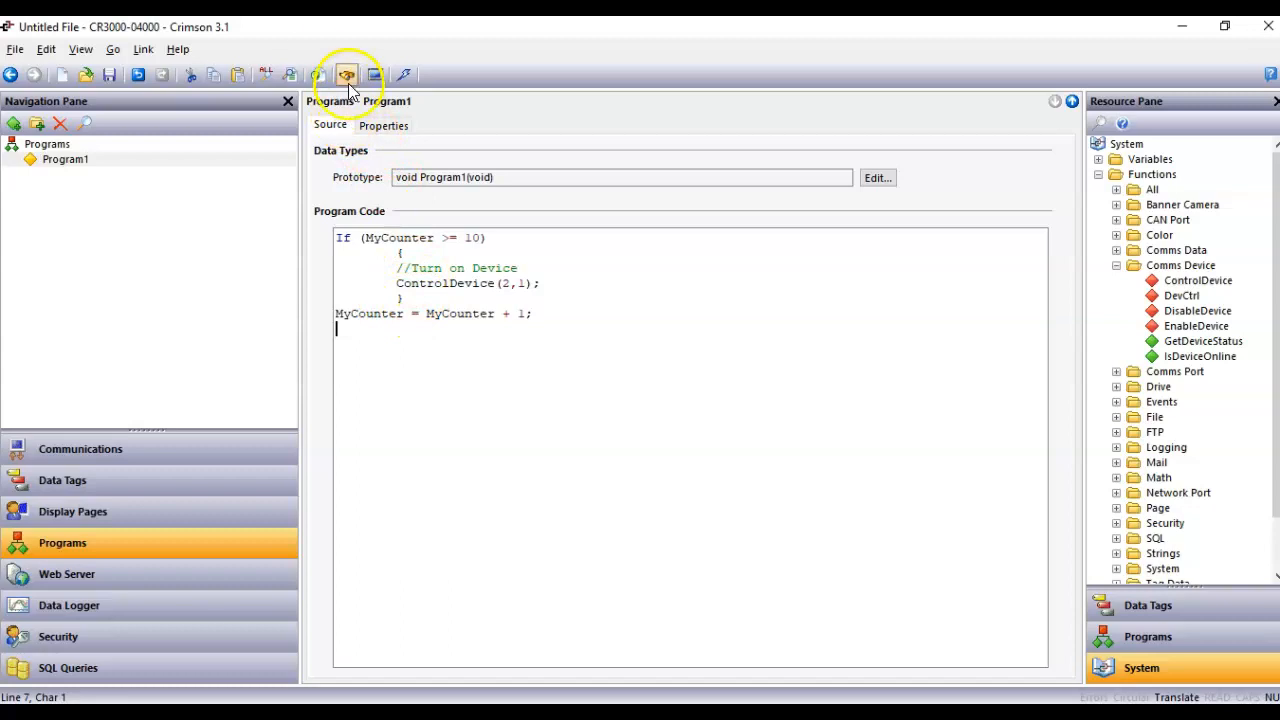
pyautogui.click(318, 74)
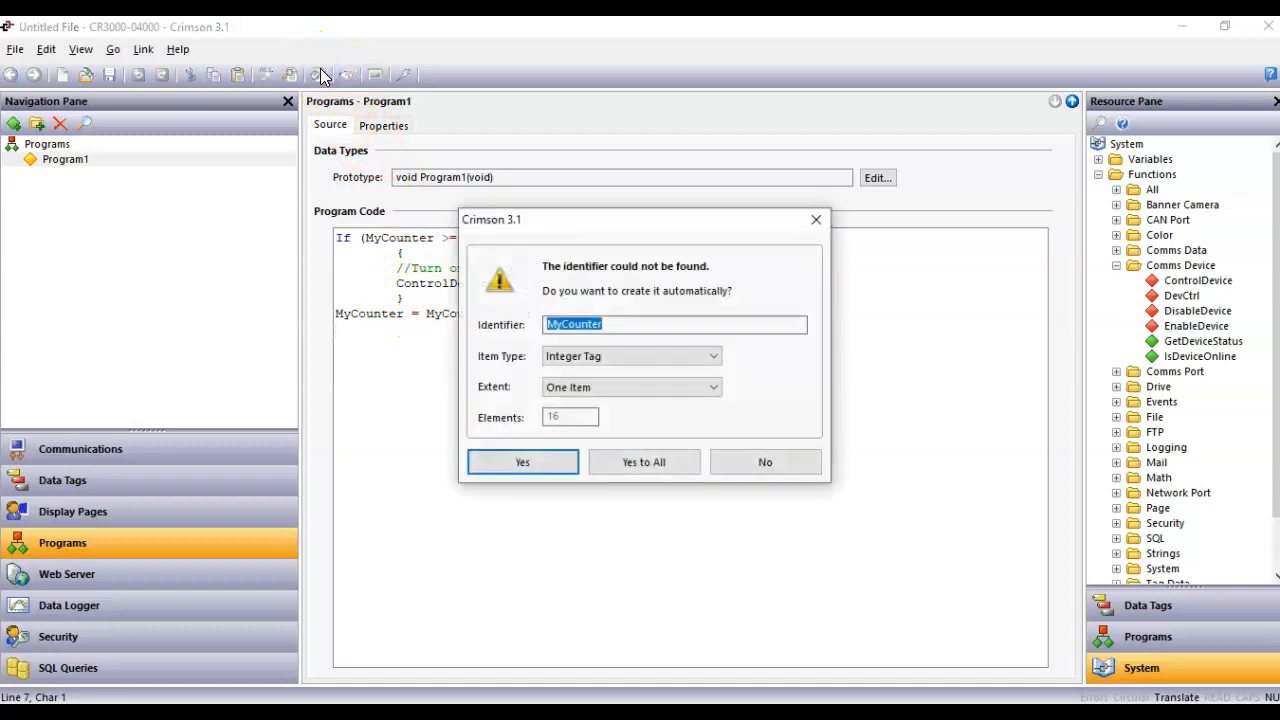
pyautogui.click(514, 461)
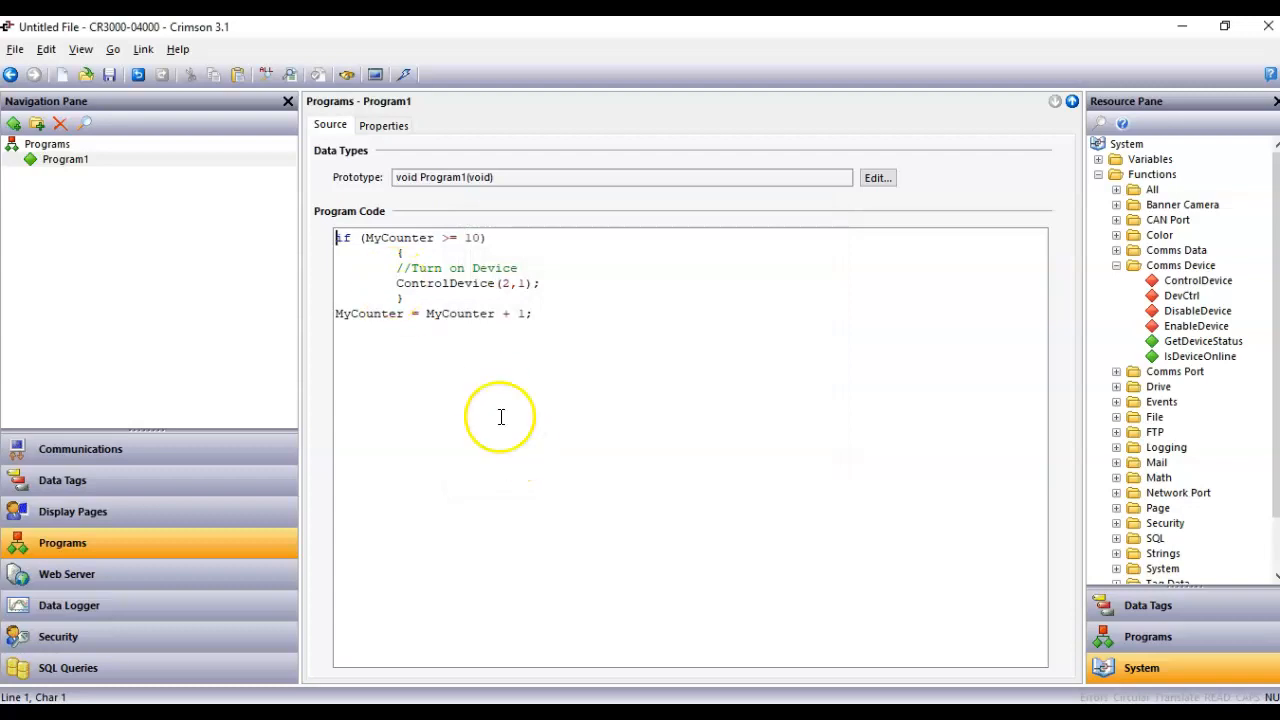
# Rename Program1 as Delayed_Start.
pyautogui.click(50, 160)
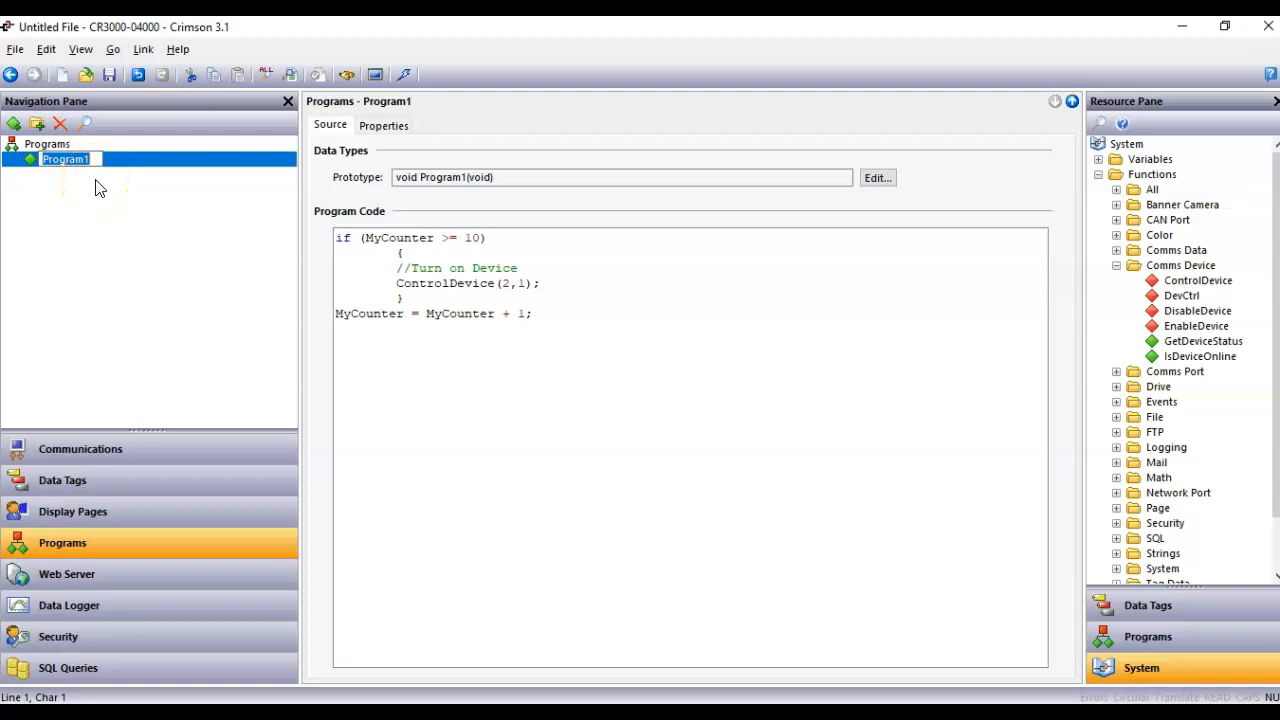
pyautogui.write('Delayed_Start')
pyautogui.press('Return')
# Assign the Delayed_Start program to the display pages' global On Tick action.
pyautogui.click(100, 516)
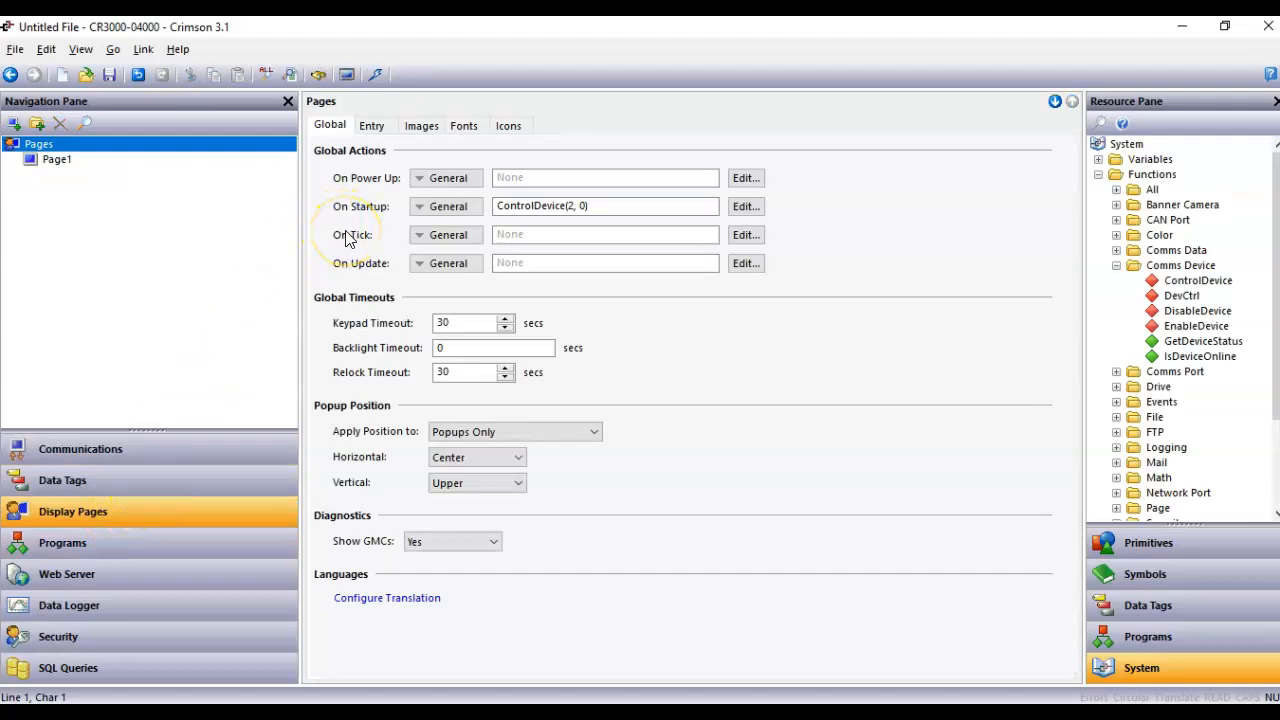
pyautogui.click(1158, 648)
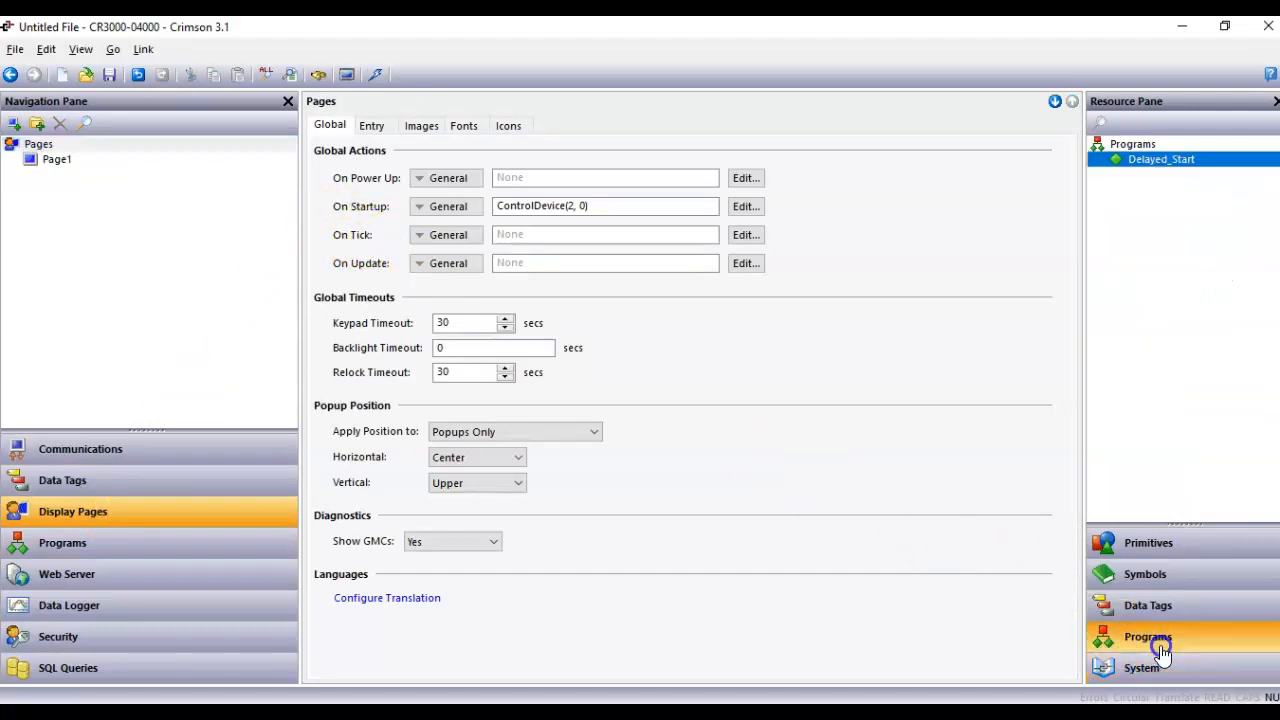
pyautogui.moveTo(1177, 161); pyautogui.dragTo(611, 241)
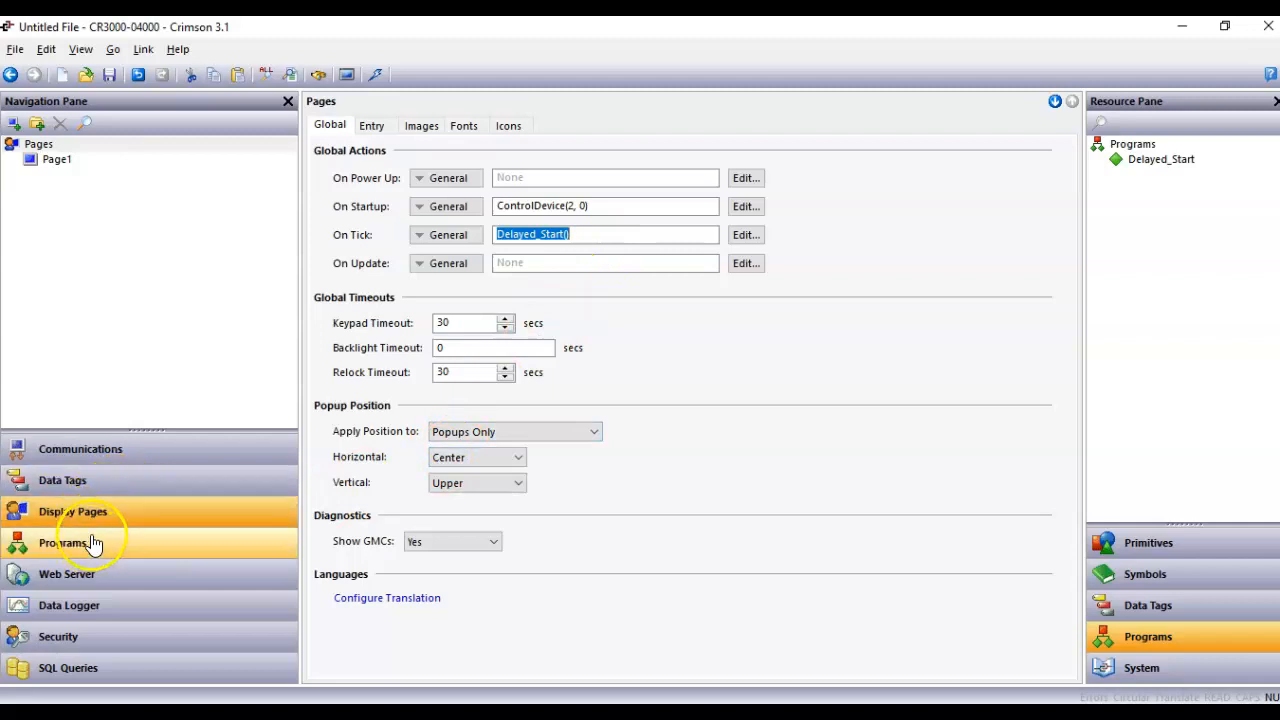
# Place a data box for the MyCounter tag on Page1, beside the toggle switch.
pyautogui.click(42, 162)
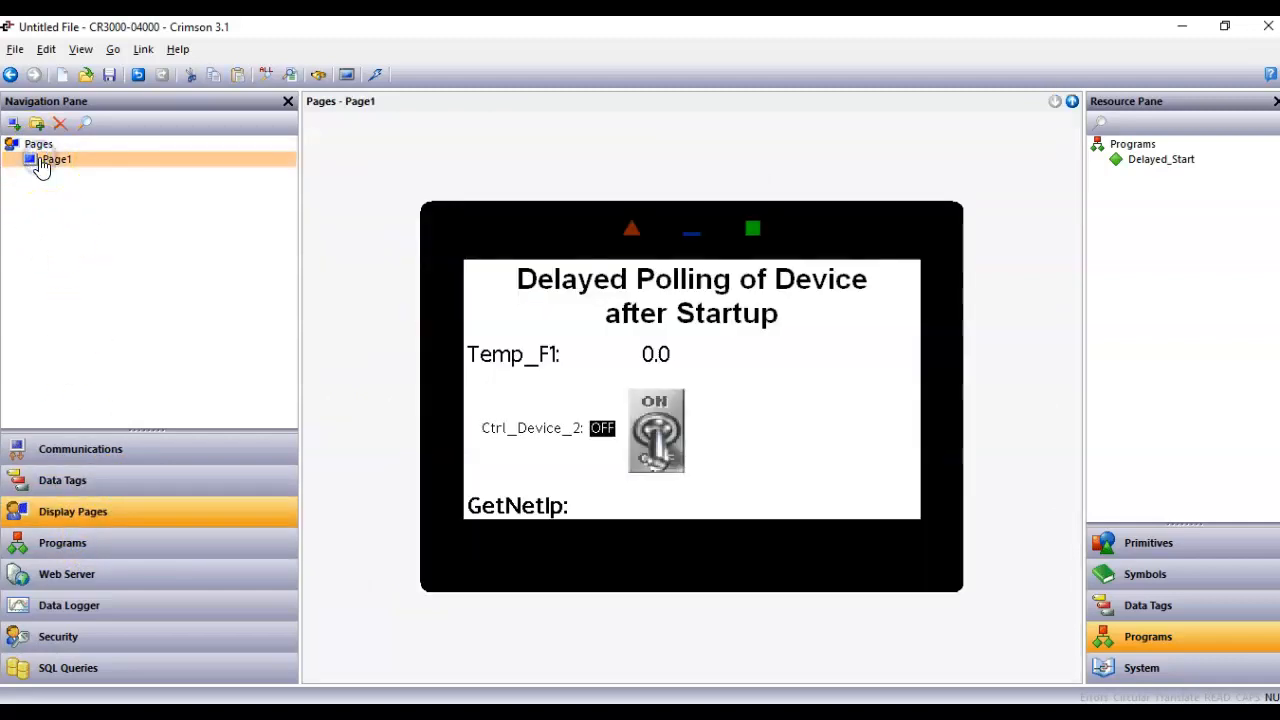
pyautogui.click(1198, 610)
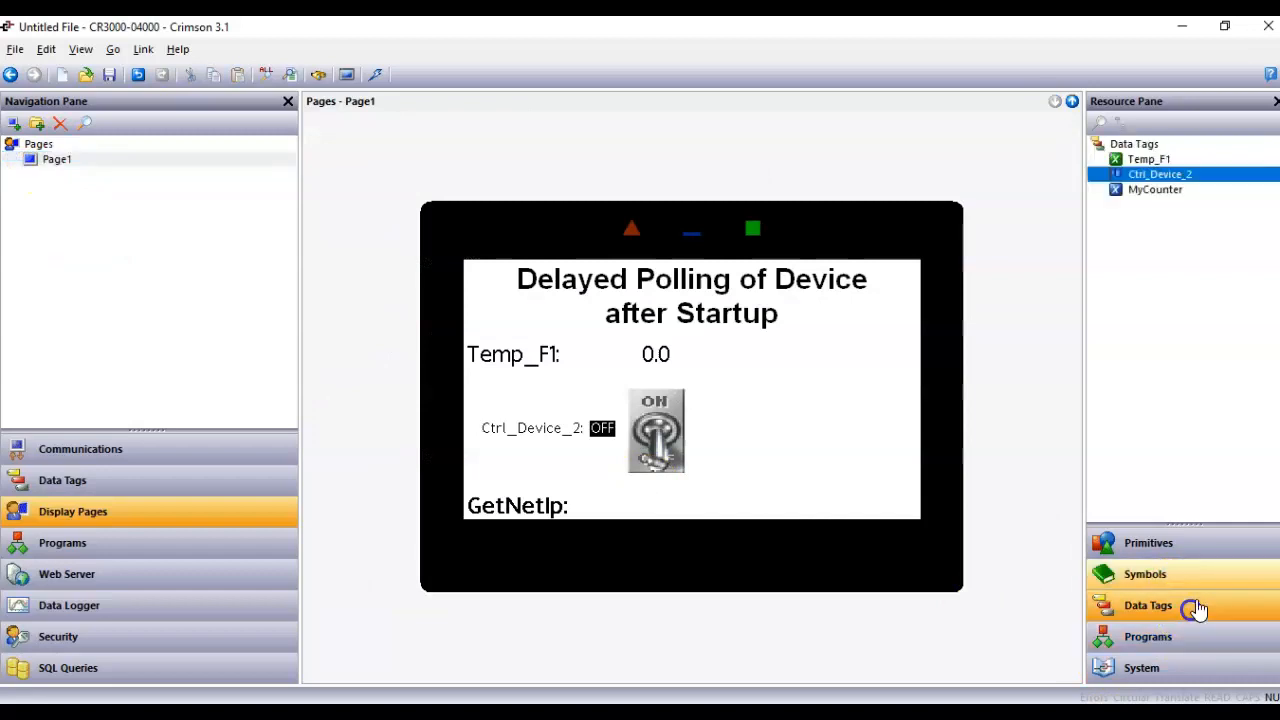
pyautogui.moveTo(1158, 189); pyautogui.dragTo(823, 429)
# Enlarge the MyCounter data box's text and widen the box to about 173 so its label and value fit.
pyautogui.click(880, 422)
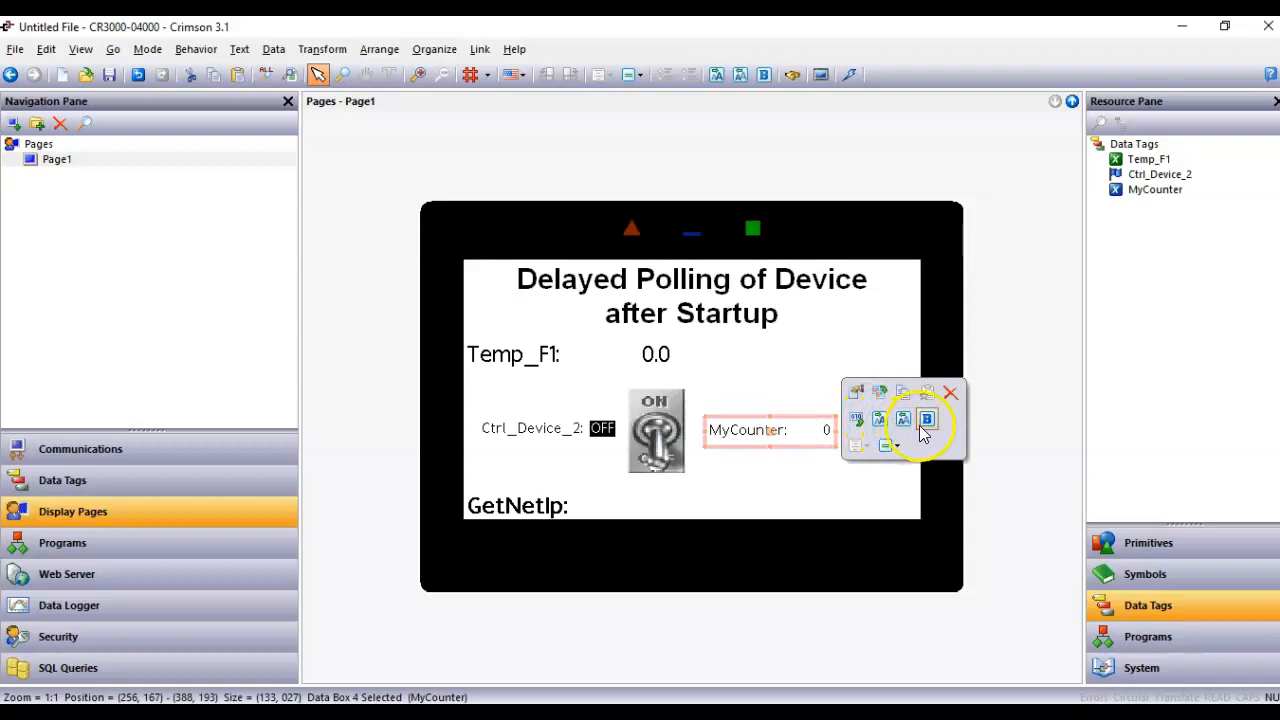
pyautogui.click(880, 420)
pyautogui.click(880, 420)
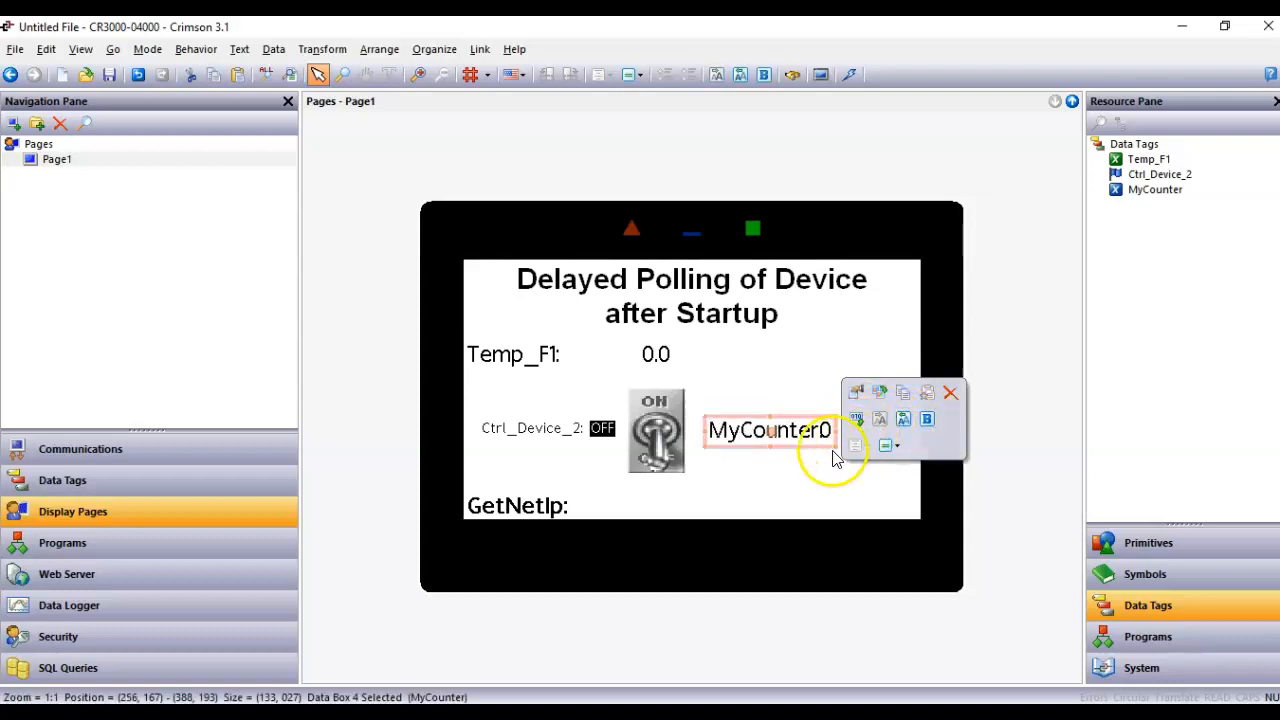
pyautogui.moveTo(826, 454); pyautogui.dragTo(871, 460)
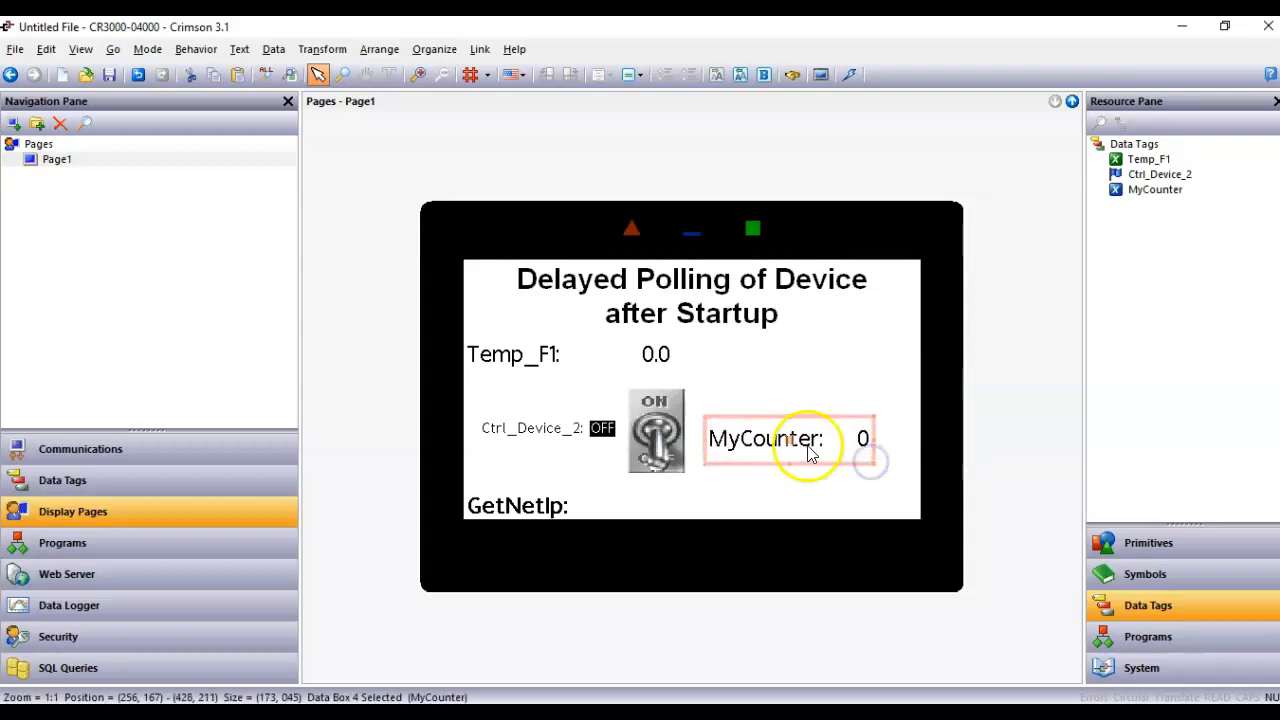
pyautogui.click(818, 476)
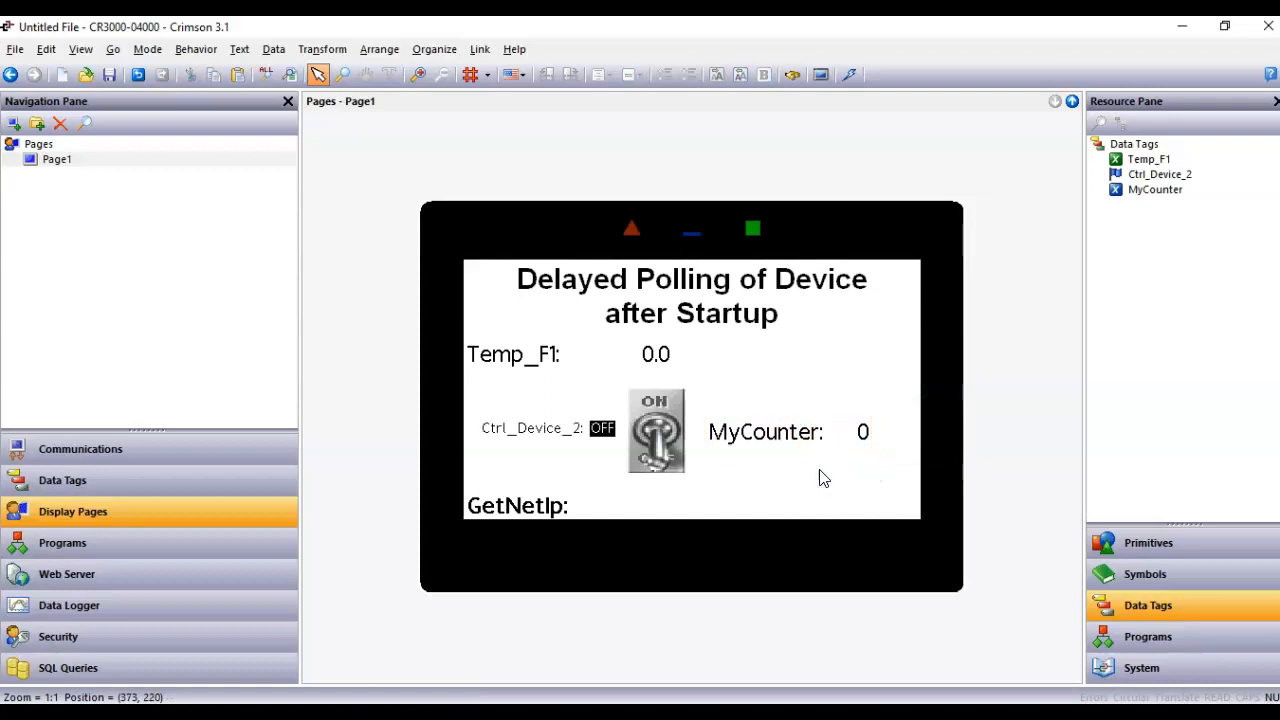
# Download the database containing the delayed start program and bring up the device's web server page in the browser.
pyautogui.click(855, 75)
pyautogui.moveTo(590, 705)
pyautogui.click(511, 651)
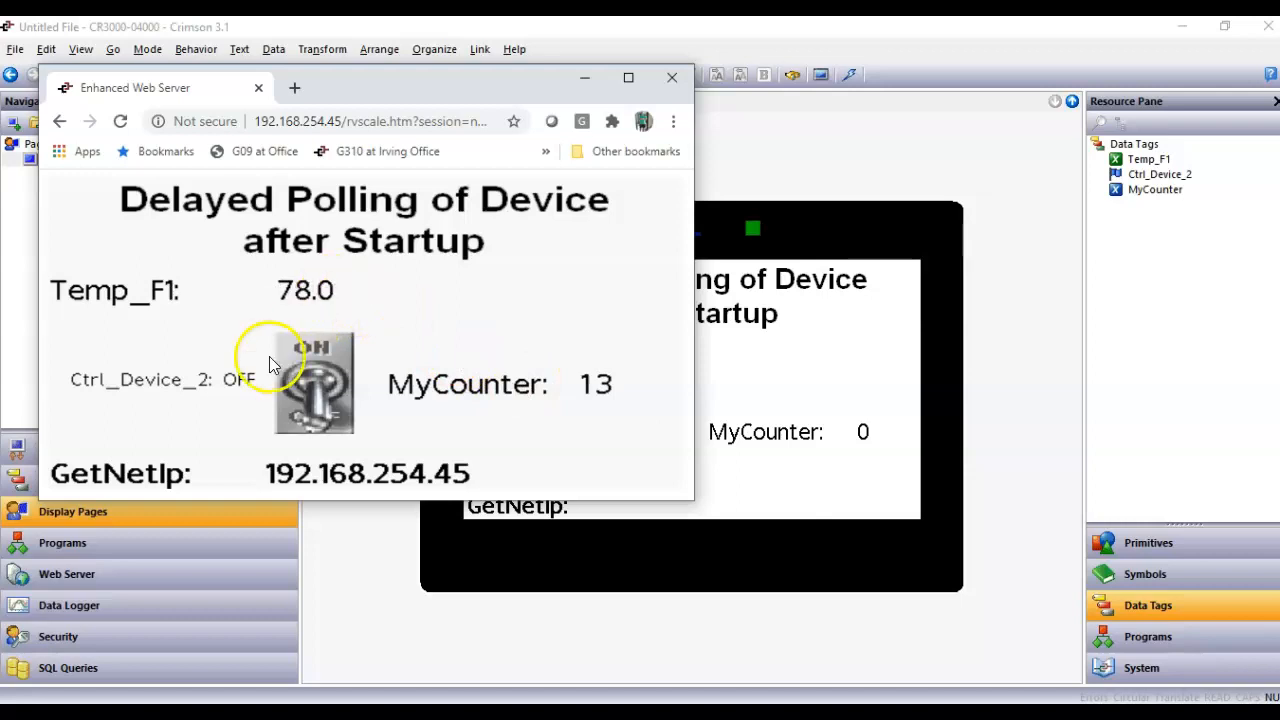
# Test the Ctrl_Device_2 toggle on and off while watching Temp_F1 and MyCounter, and return to Crimson.
pyautogui.click(325, 407)
pyautogui.click(316, 371)
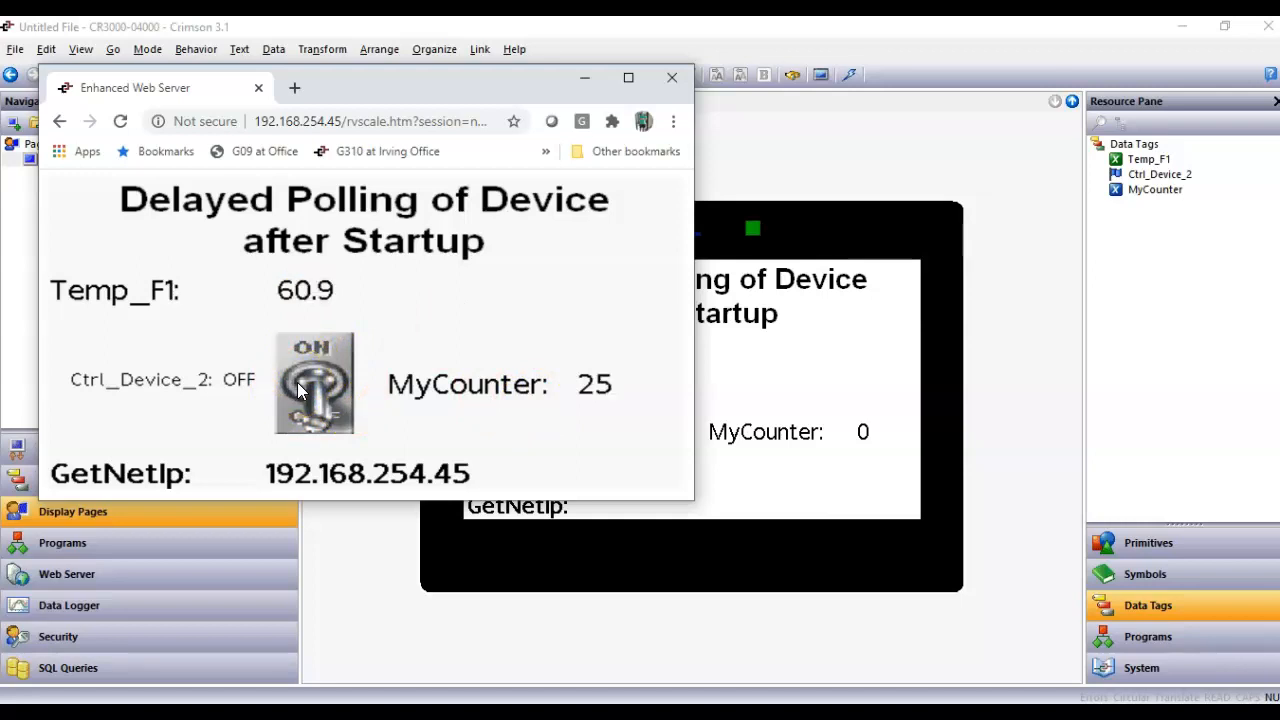
pyautogui.click(700, 636)
pyautogui.click(700, 636)
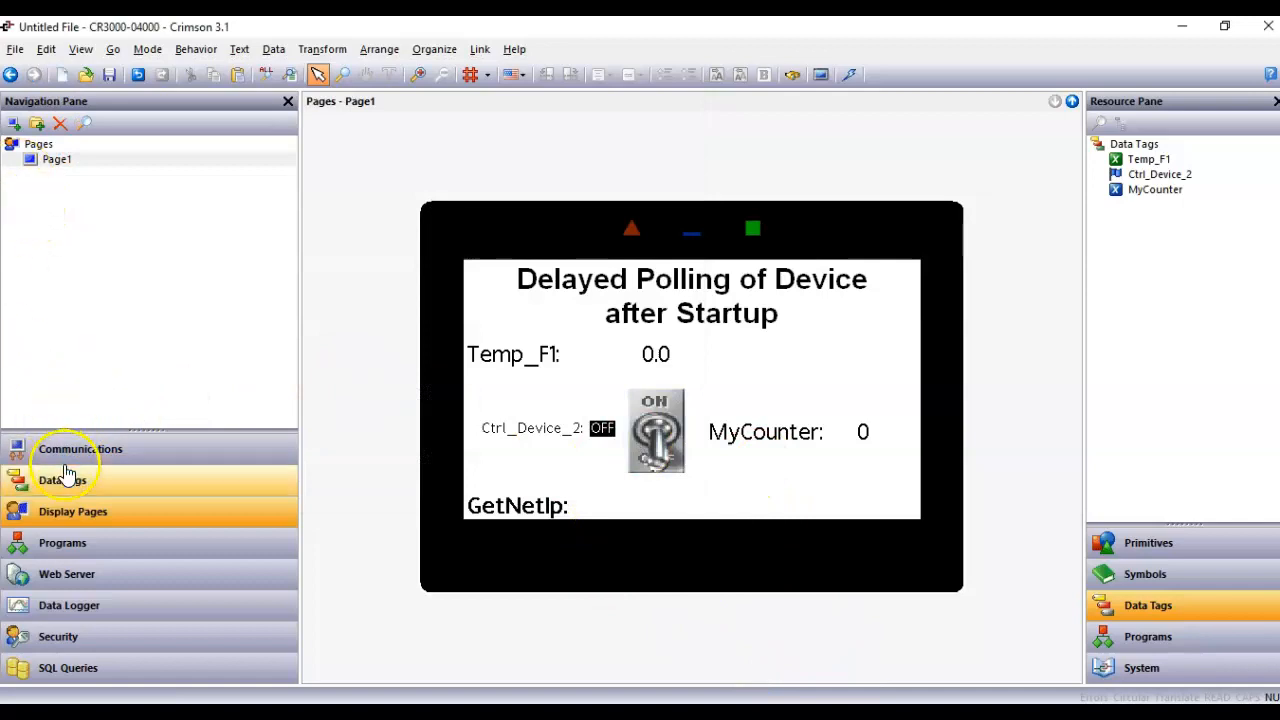
# Add the line "Ctrl_Device_2 = 1;" below ControlDevice(2,1); in the Delayed_Start program and translate the code.
pyautogui.click(105, 549)
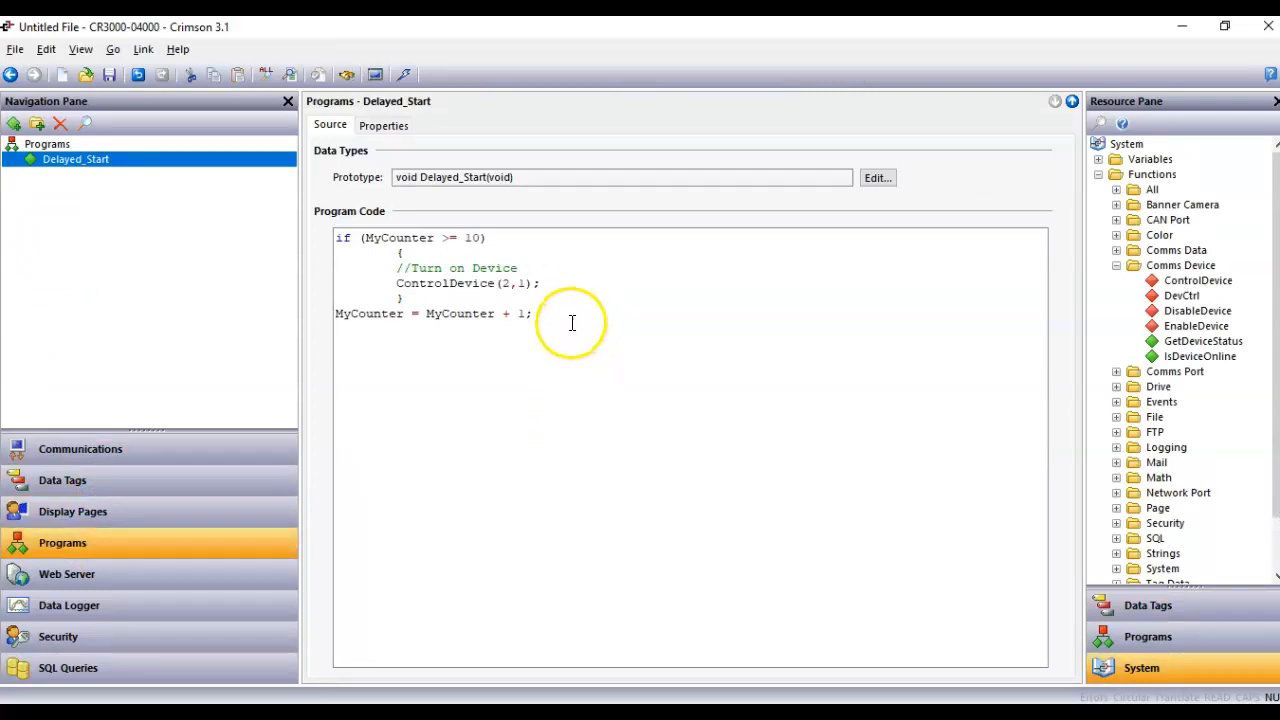
pyautogui.click(566, 292)
pyautogui.click(558, 283)
pyautogui.press('Return')
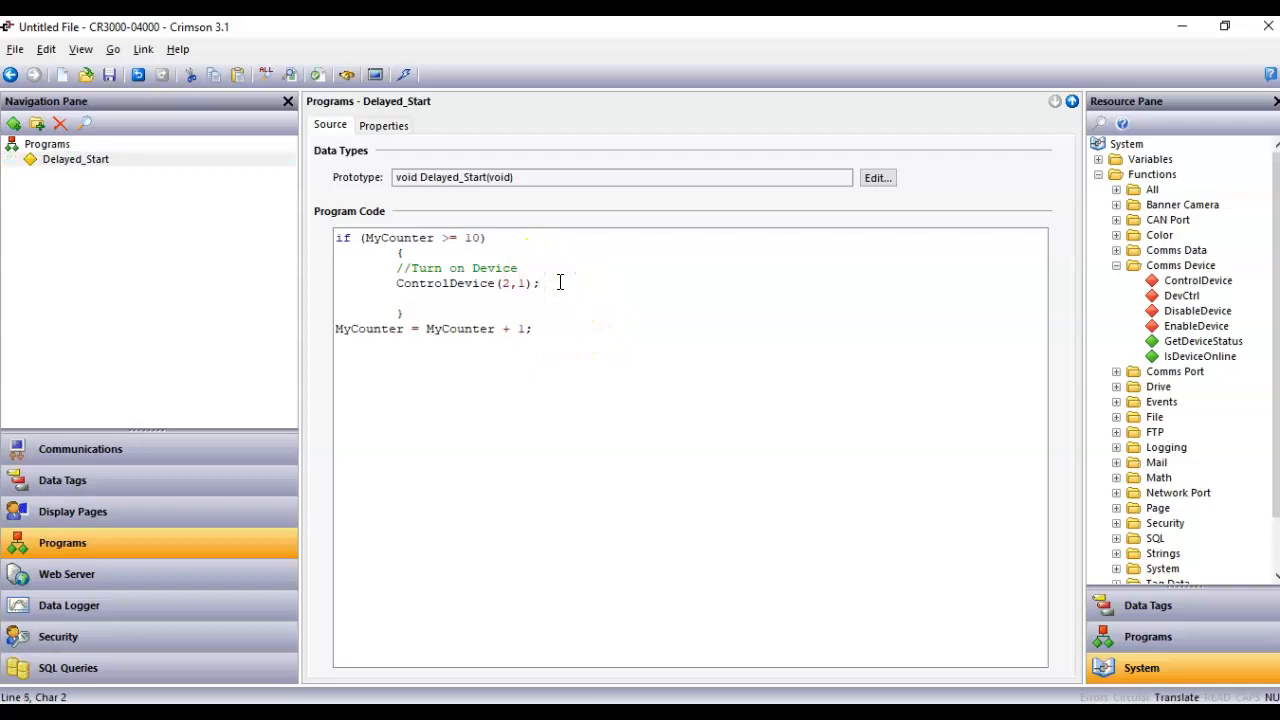
pyautogui.click(1186, 605)
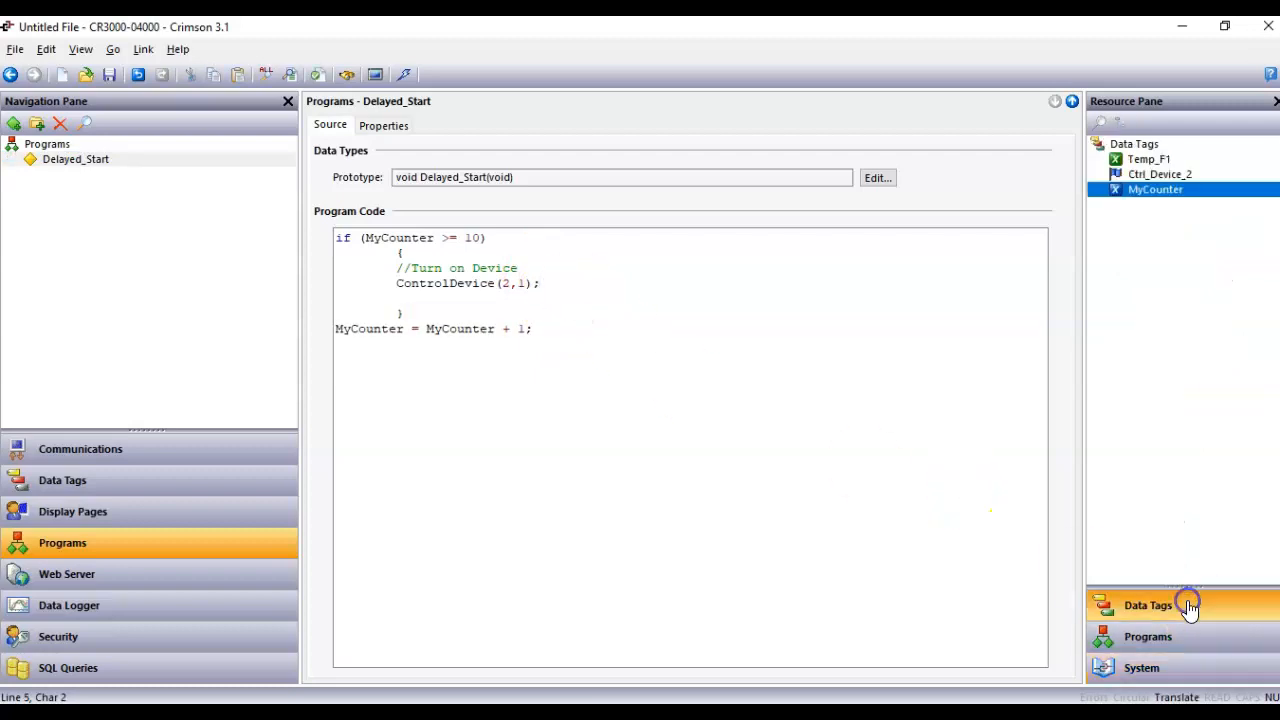
pyautogui.moveTo(1163, 174); pyautogui.dragTo(570, 301)
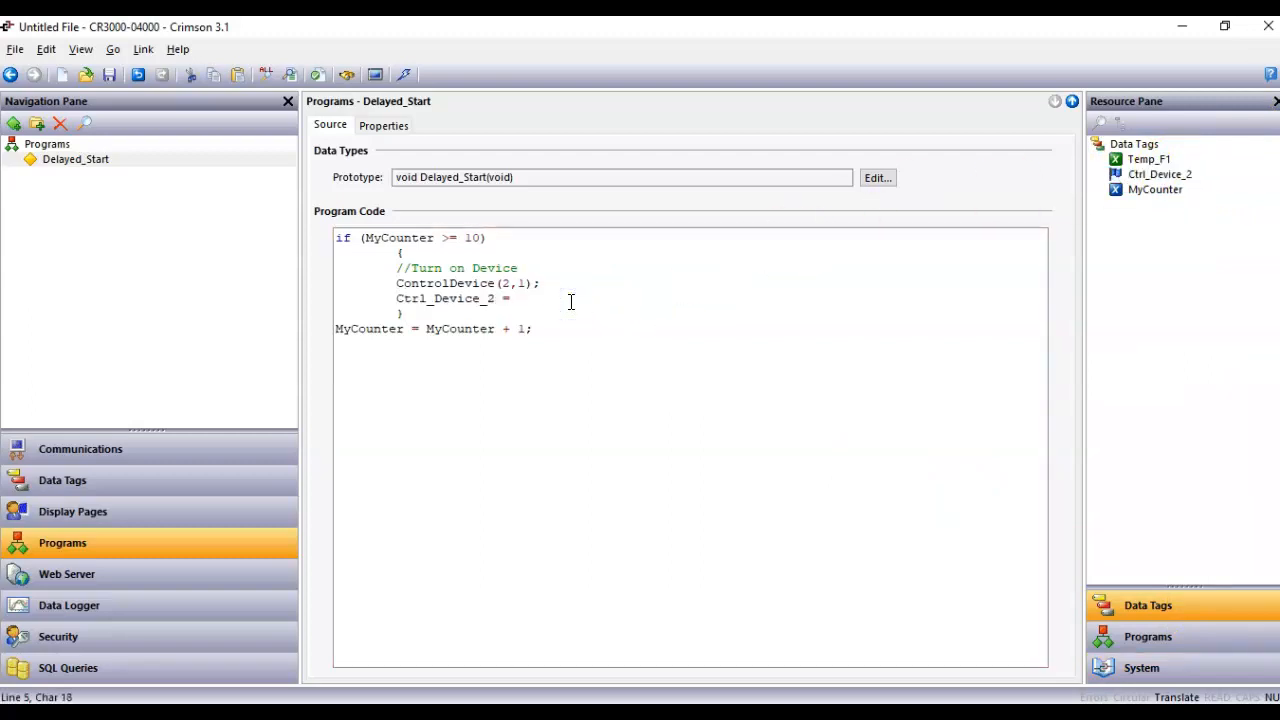
pyautogui.click(586, 351)
pyautogui.click(317, 75)
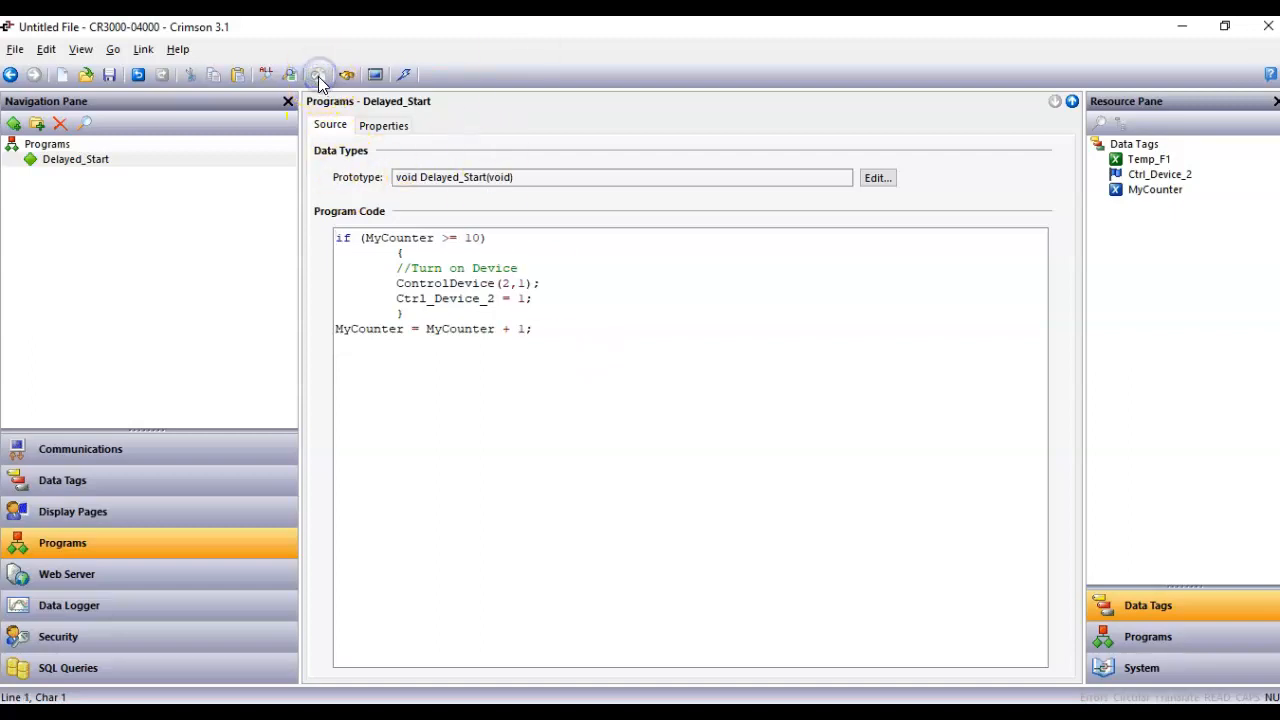
# Download the updated database and try to switch Ctrl_Device_2 off on the device's web page, returning to Crimson.
pyautogui.click(405, 75)
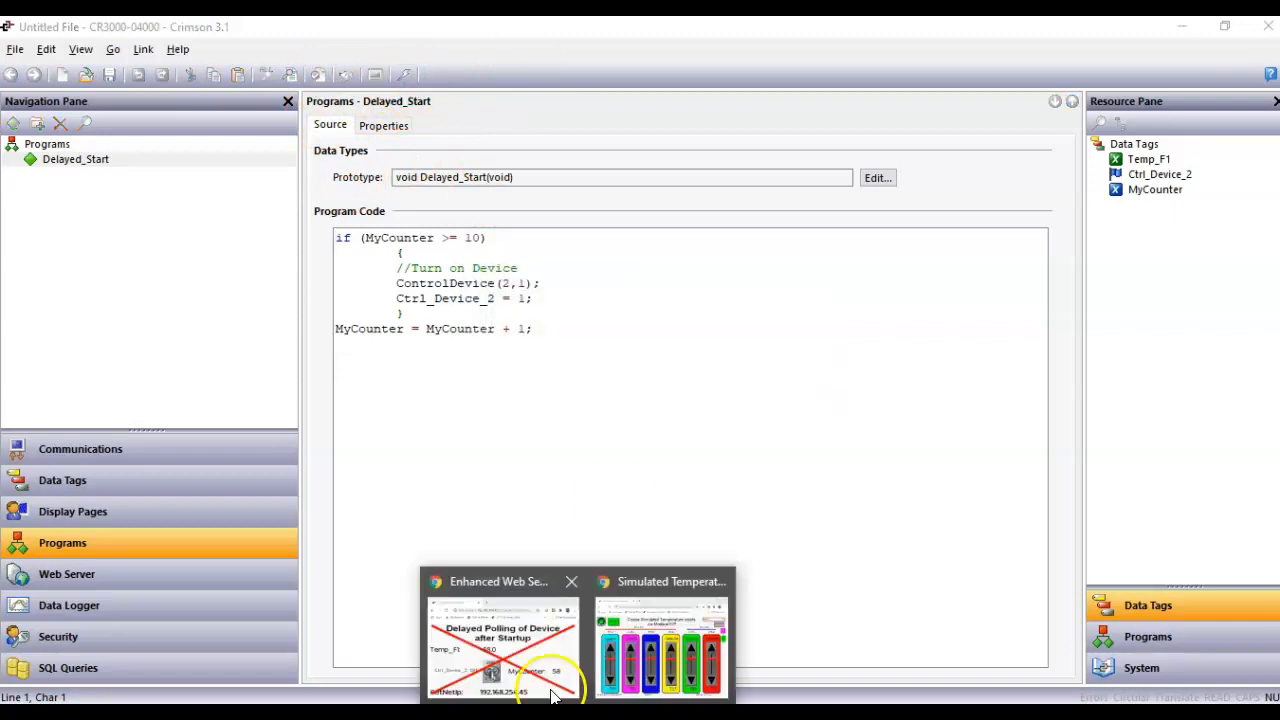
pyautogui.click(537, 657)
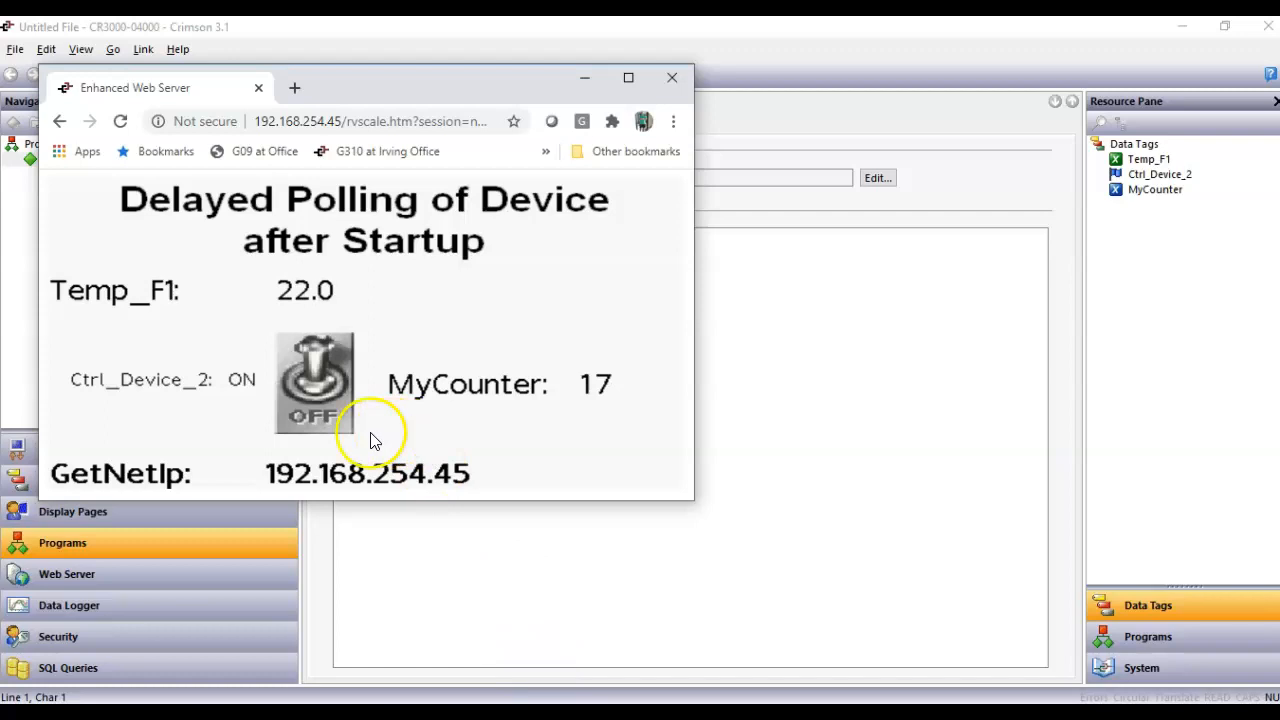
pyautogui.click(316, 416)
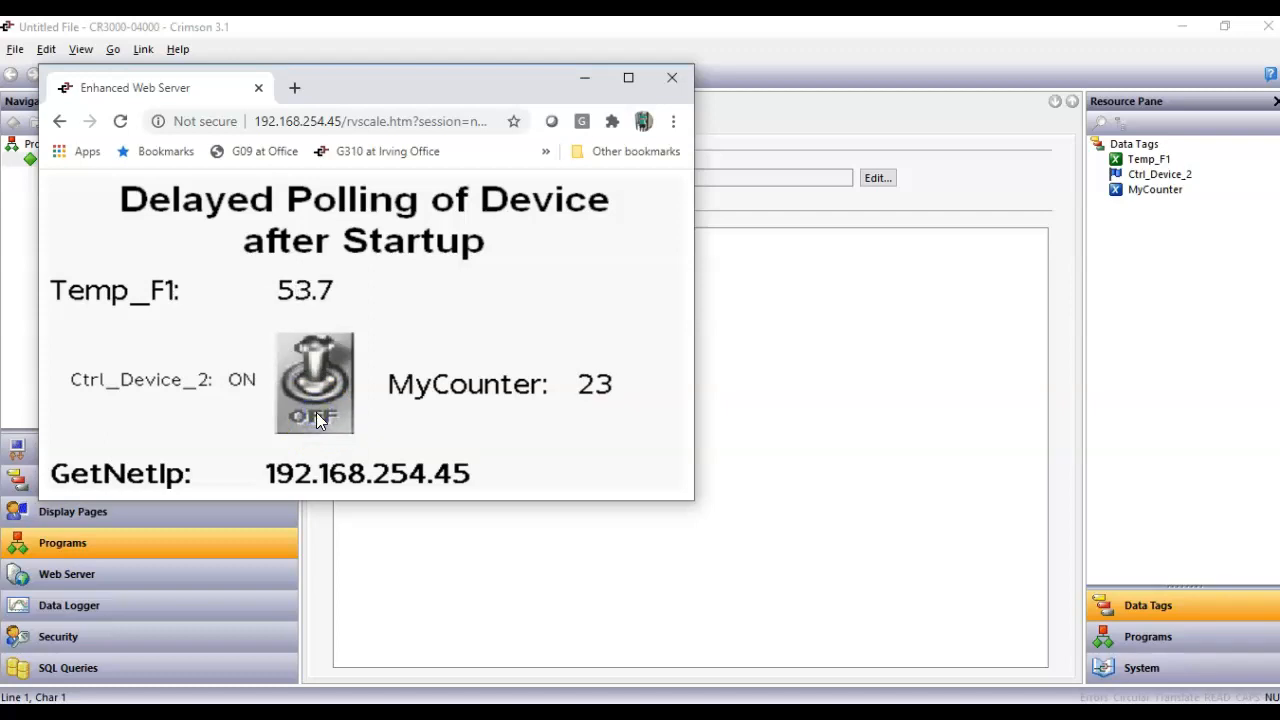
pyautogui.click(808, 423)
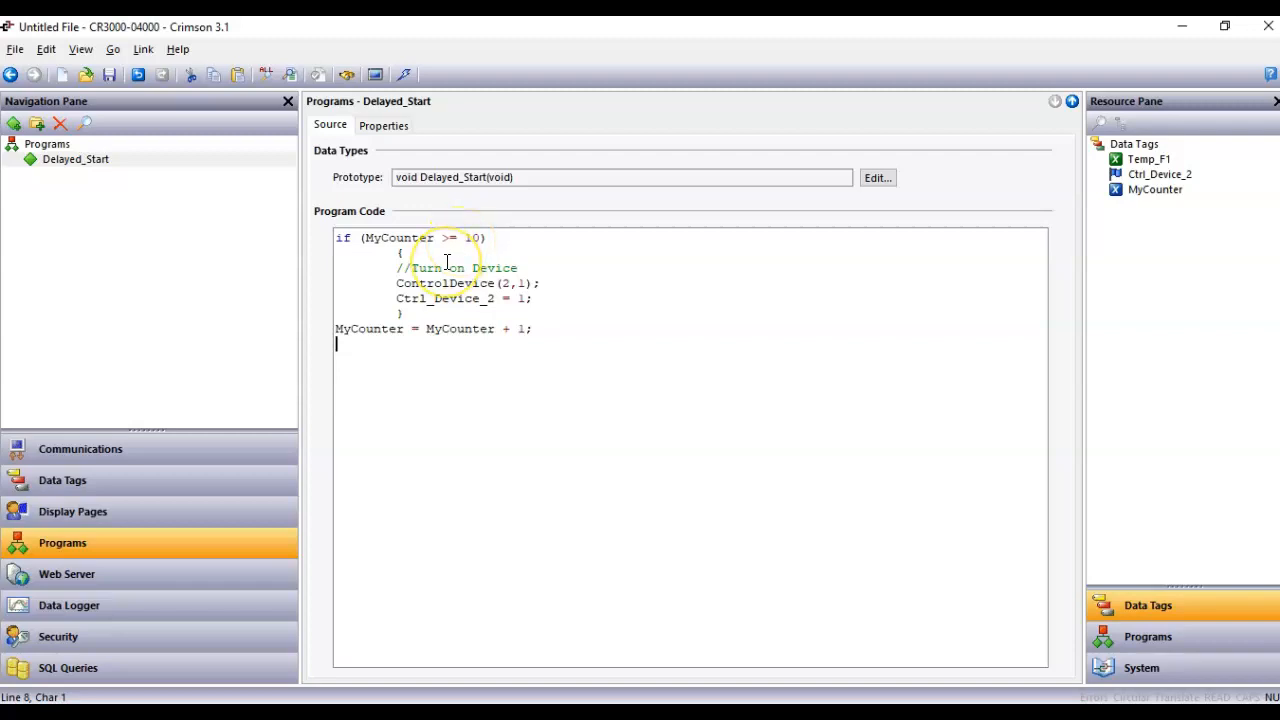
# Insert two blank lines above the if statement in the Delayed_Start program and translate the code.
pyautogui.click(341, 237)
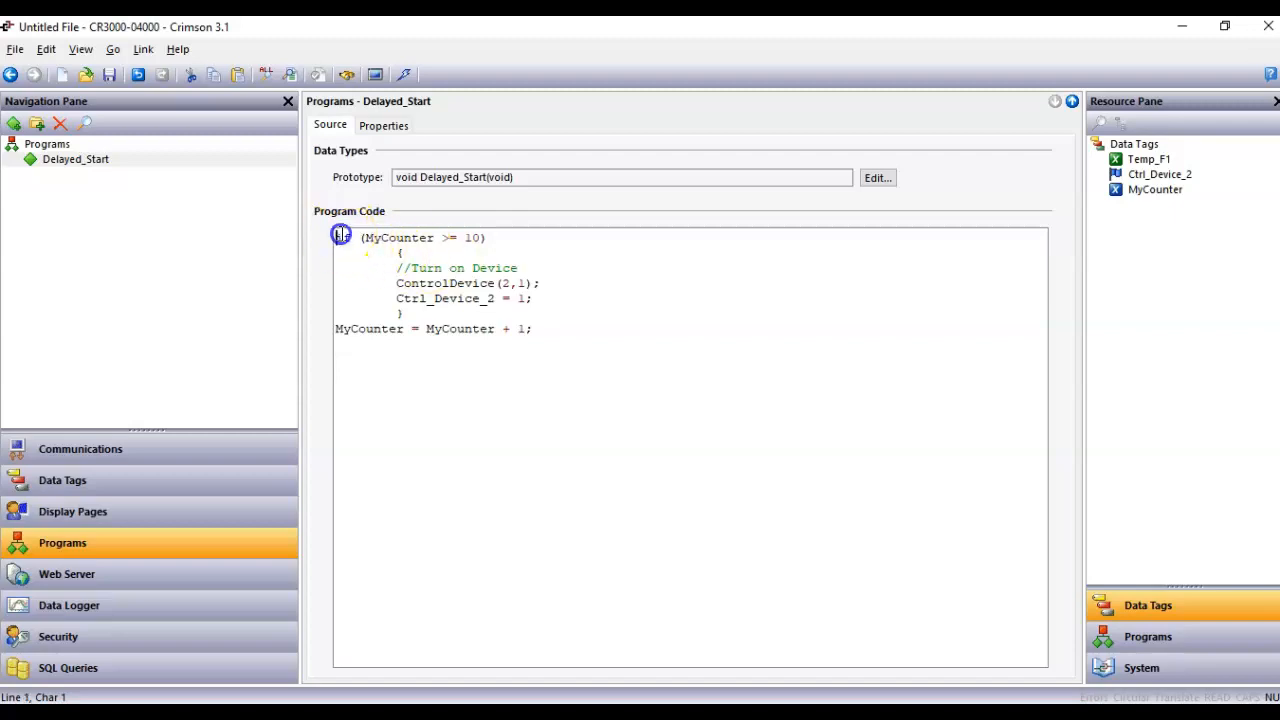
pyautogui.press('Return')
pyautogui.press('Return')
pyautogui.press('Up')
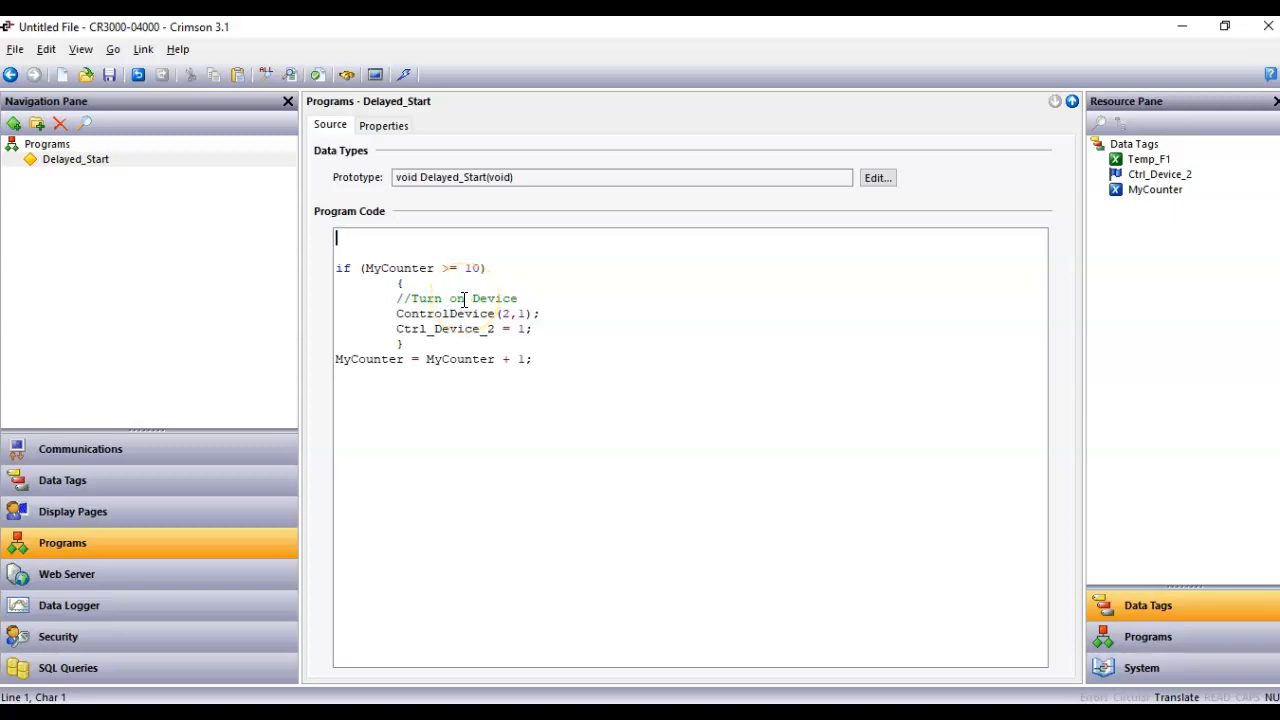
pyautogui.click(318, 74)
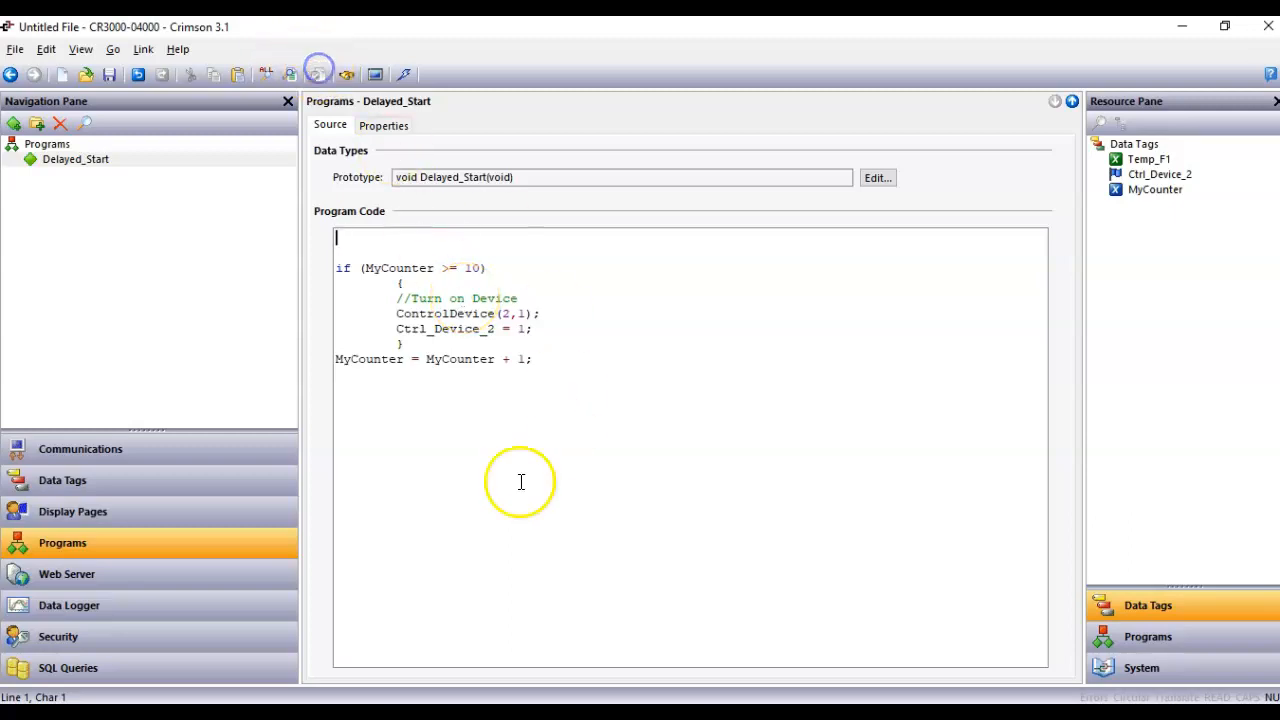
# Examine the Ctrl_Device_2 toggle switch on Page1 and the ControlDevice function among the system functions.
pyautogui.click(156, 518)
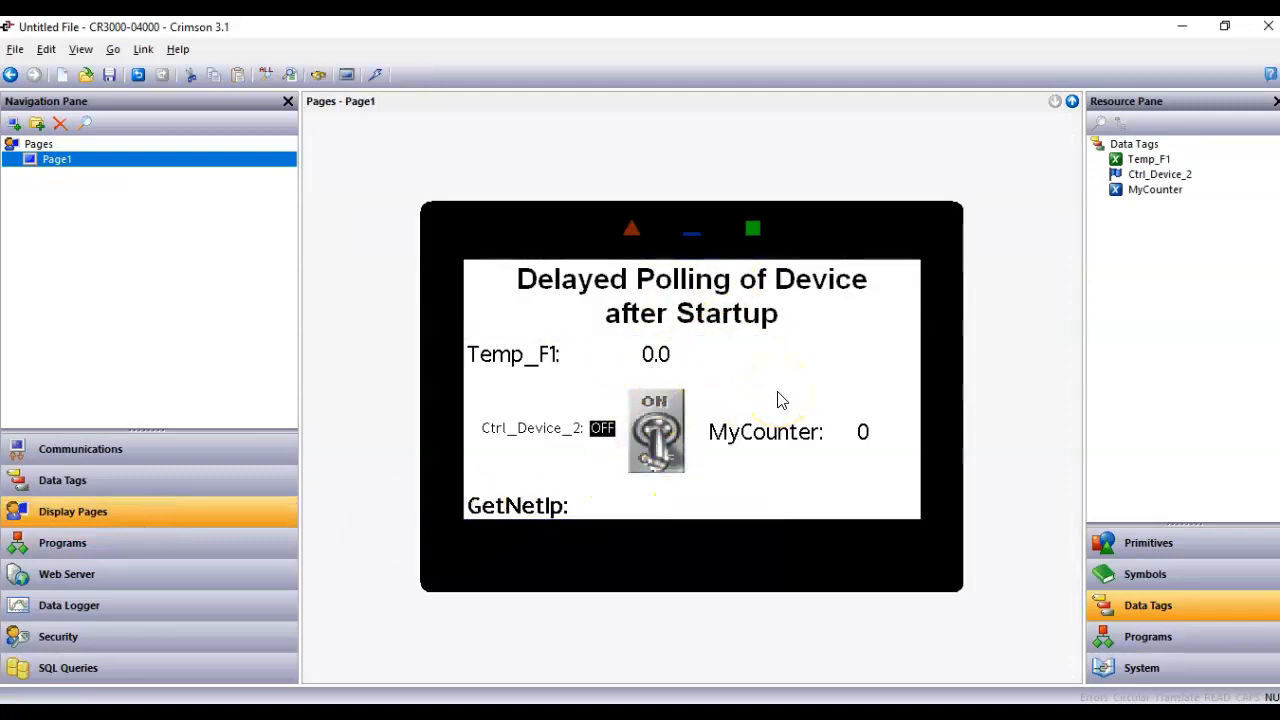
pyautogui.click(651, 430)
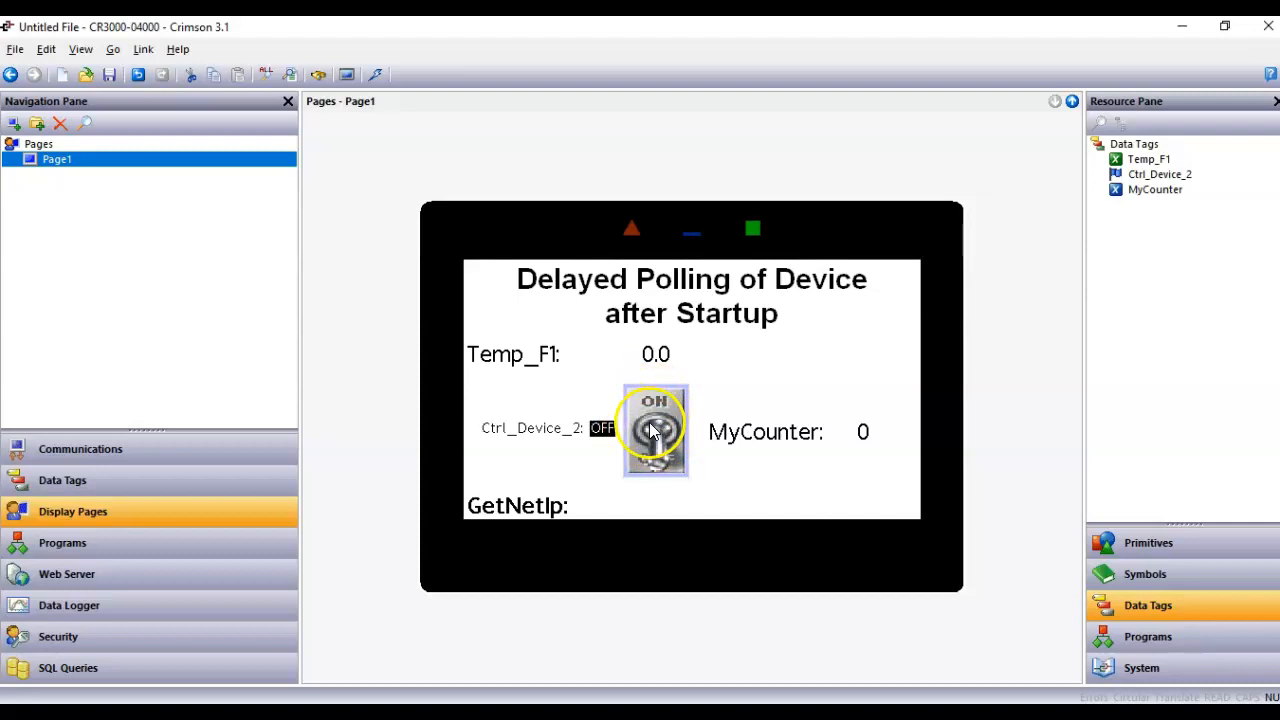
pyautogui.click(1141, 667)
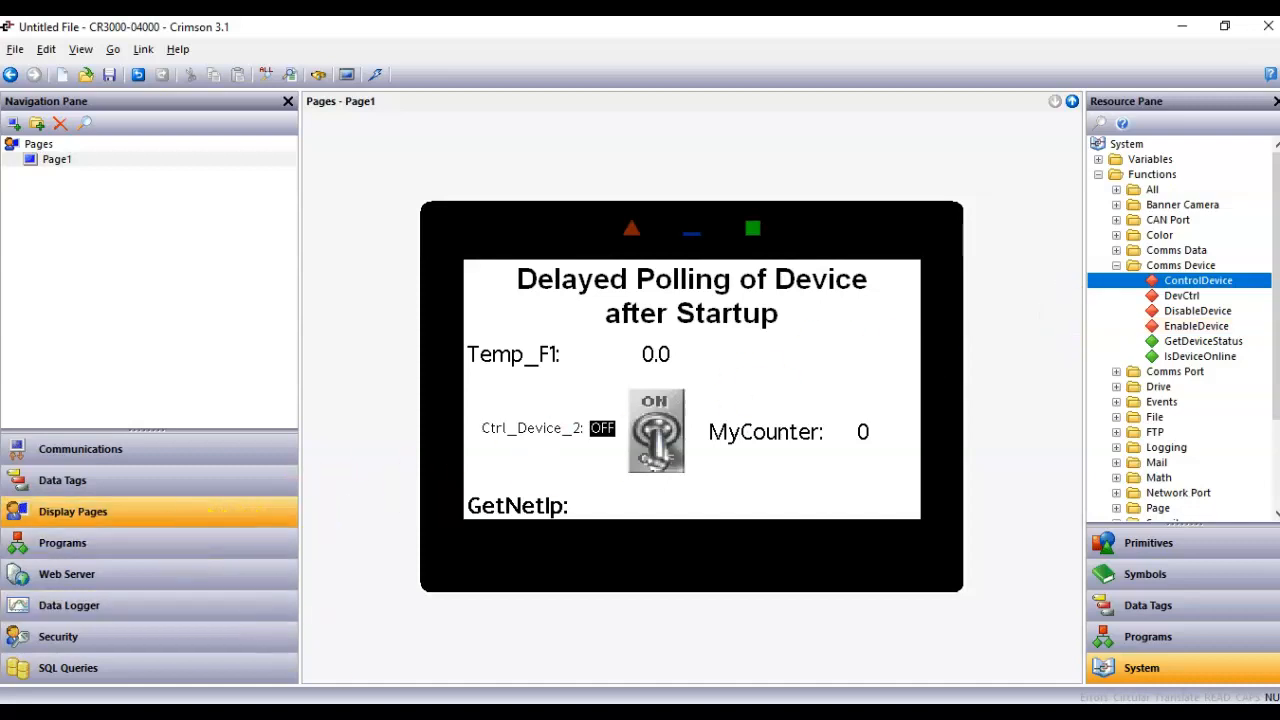
# Bring up the device's web server page in the browser and watch Temp_F1 and MyCounter.
pyautogui.click(578, 714)
pyautogui.click(573, 645)
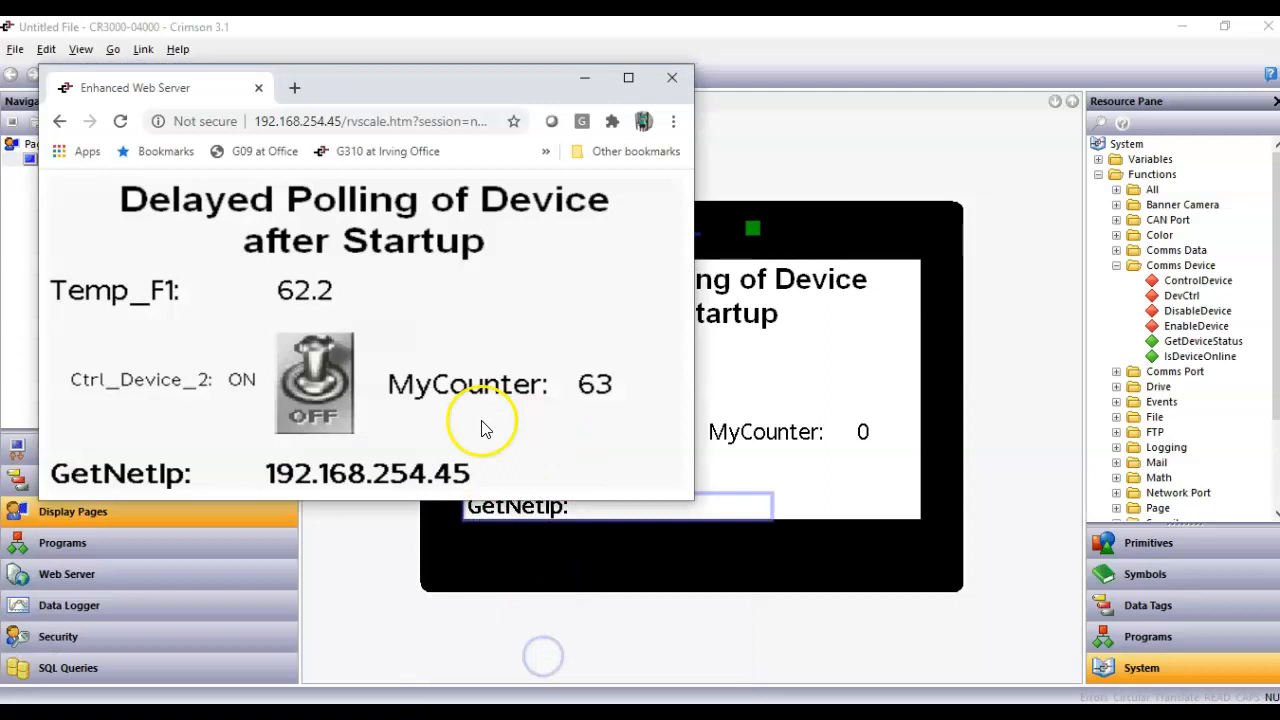
pyautogui.click(474, 554)
pyautogui.click(422, 566)
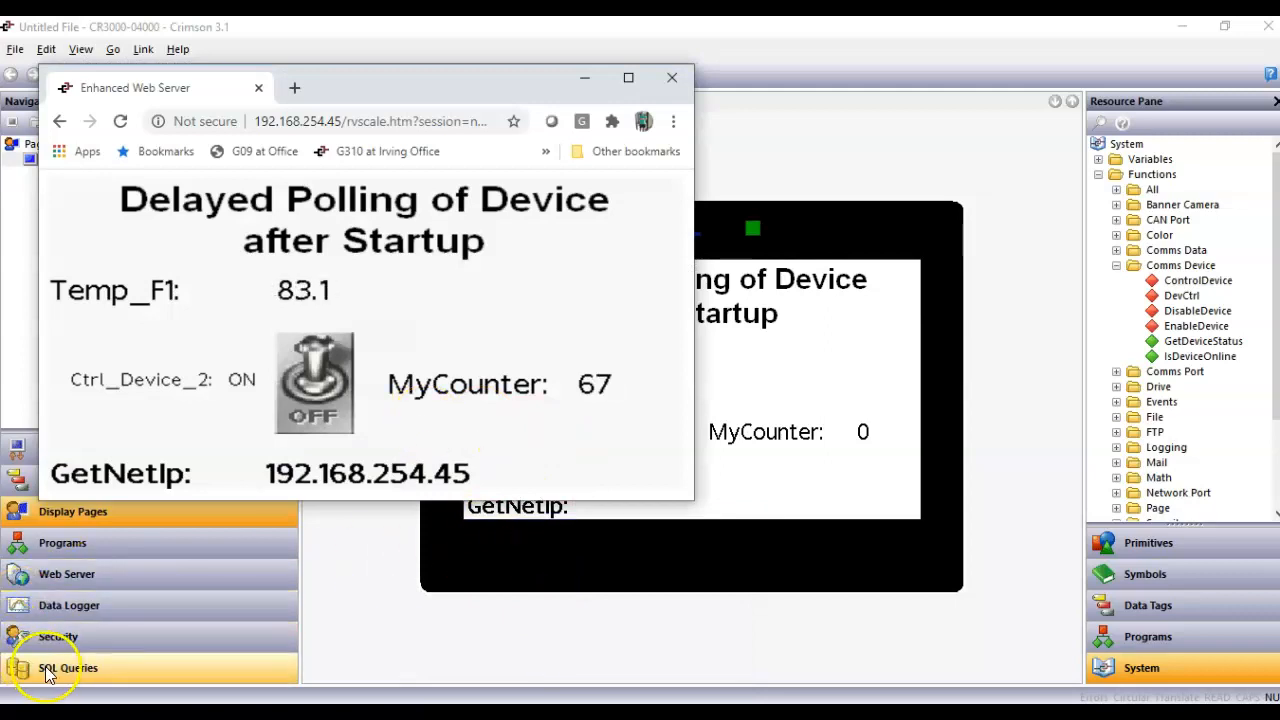